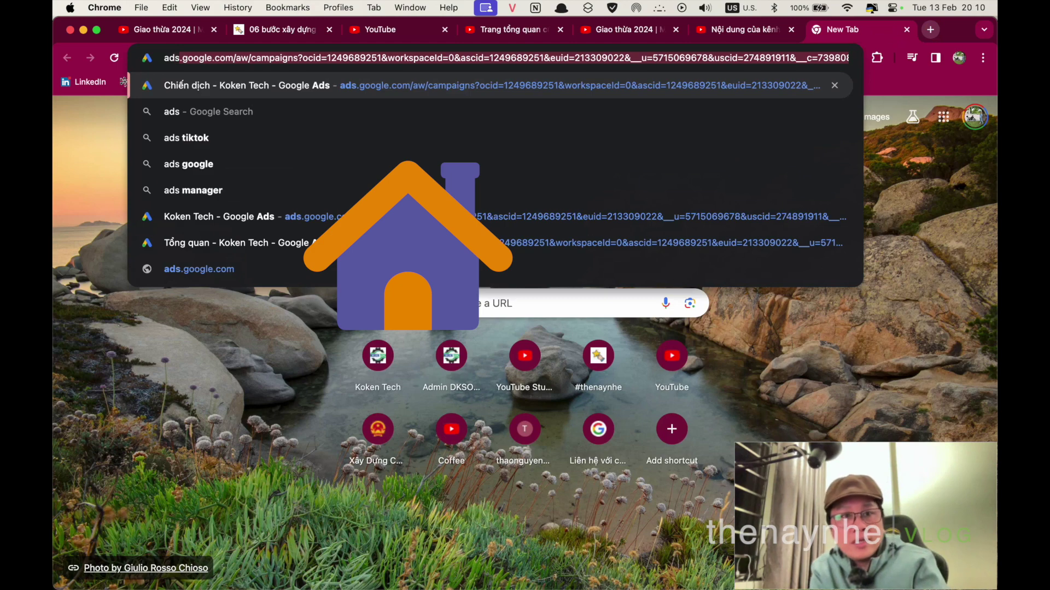
# - Open the Google Ads campaigns page and select Tạo tài khoản mới as the account in YouTube Studio's new video promotion dialog
pyautogui.press('Return')
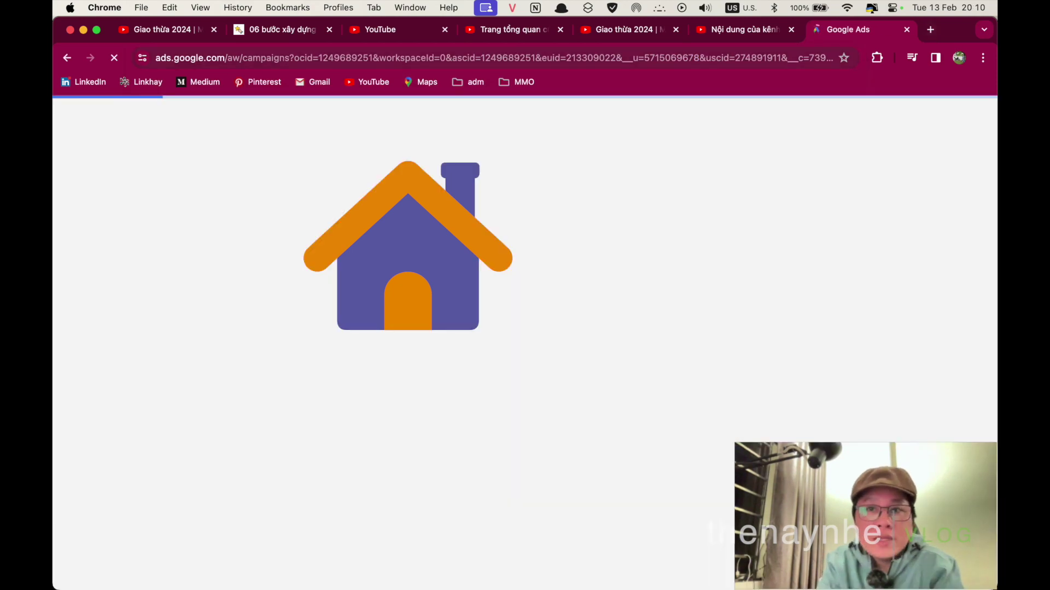
pyautogui.click(746, 32)
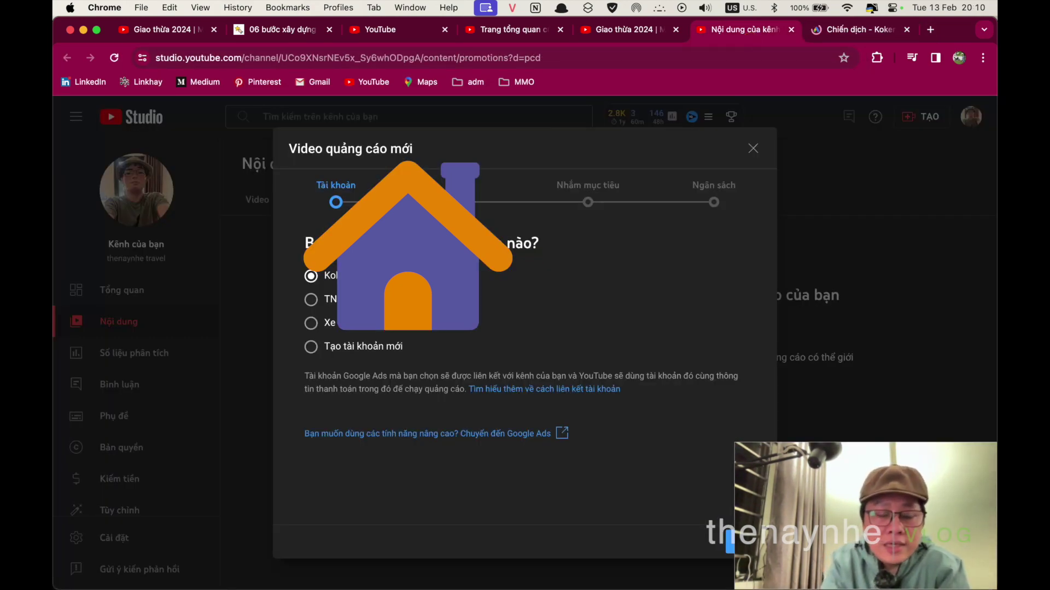
pyautogui.click(310, 347)
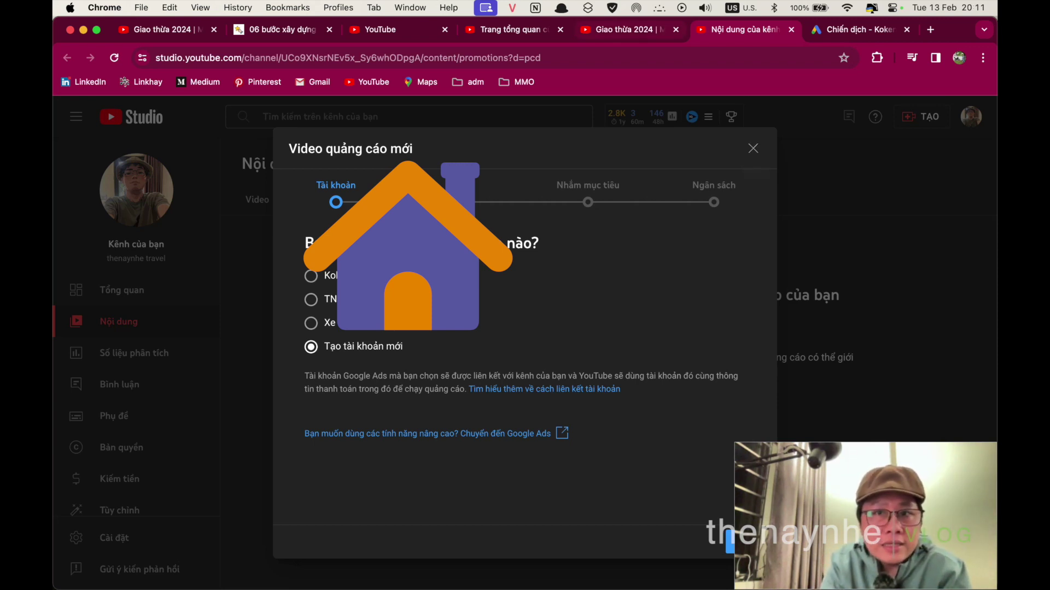
# - Look at the Giao thừa 2024 video page and return to the Google Ads campaigns page
pyautogui.click(623, 30)
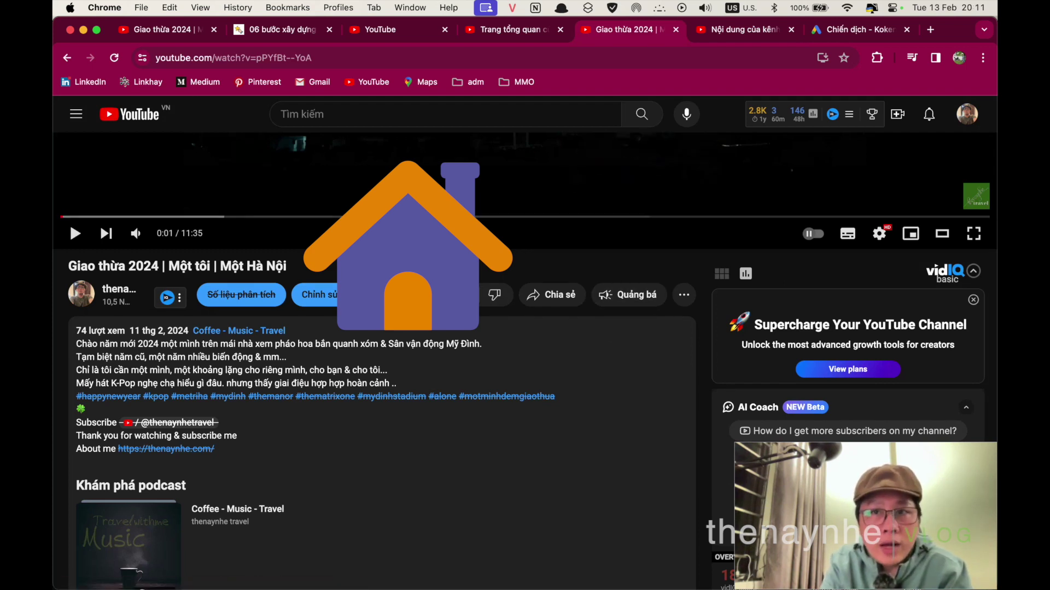
pyautogui.hotkey('ctrl', 'Tab')
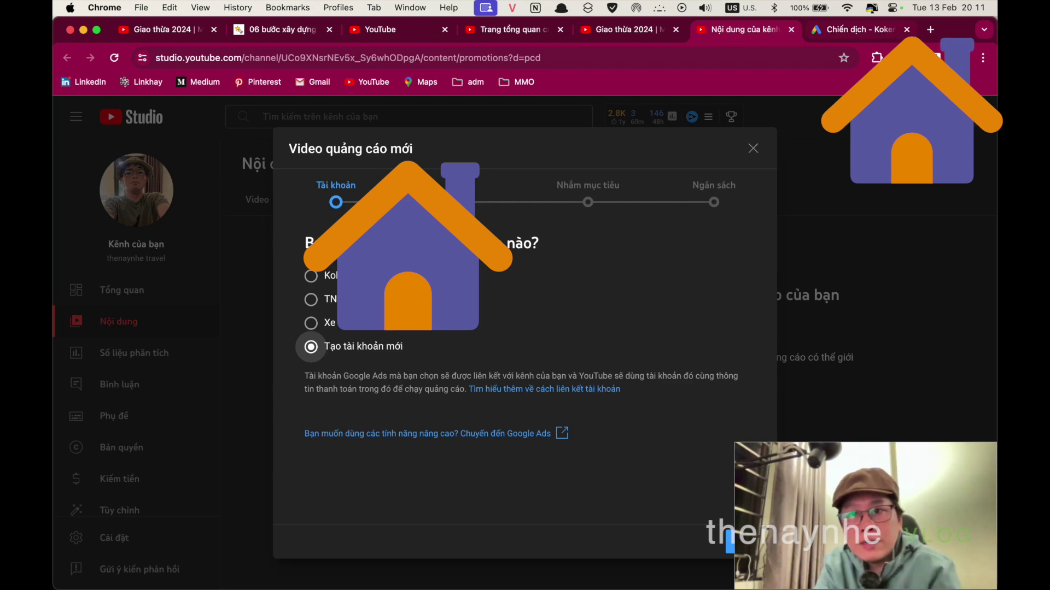
pyautogui.hotkey('ctrl', 'Tab')
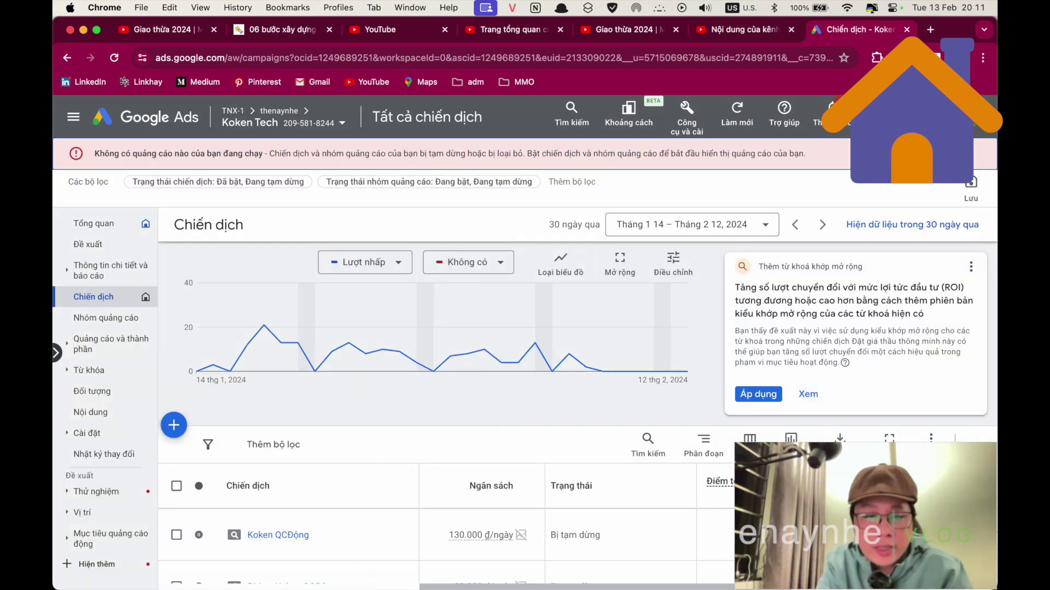
# - Go up to the TNX-1 manager account and switch to its YT Travel account
pyautogui.scroll(-5, 546, 356)
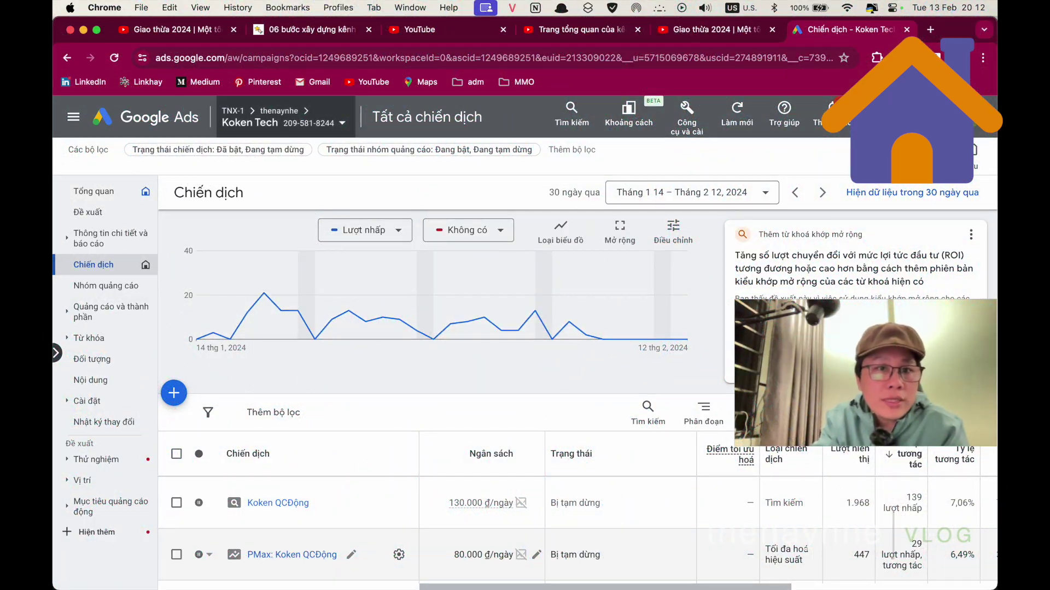
pyautogui.click(233, 111)
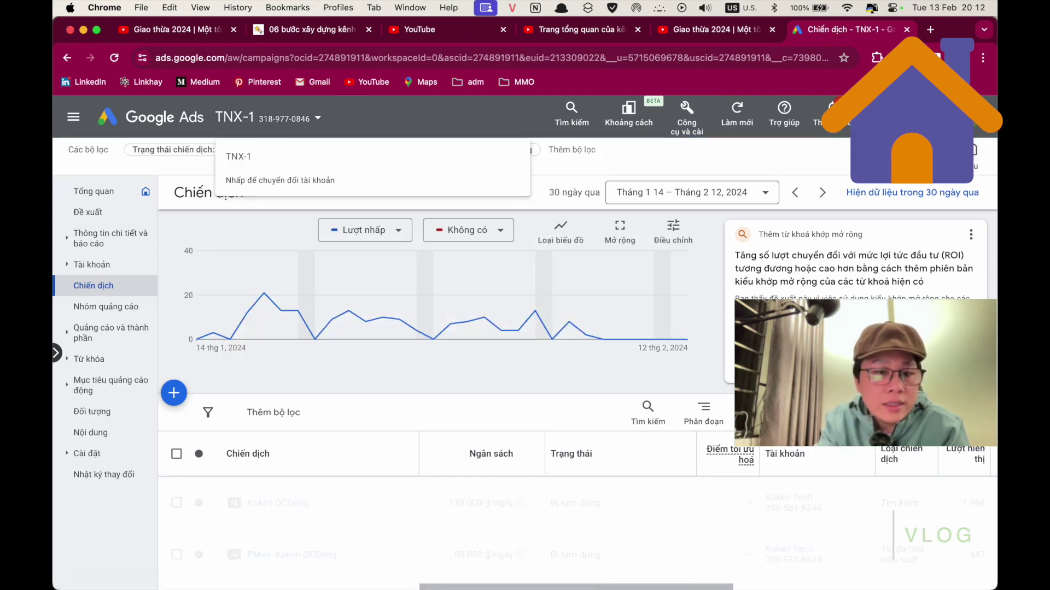
pyautogui.scroll(-5, 235, 118)
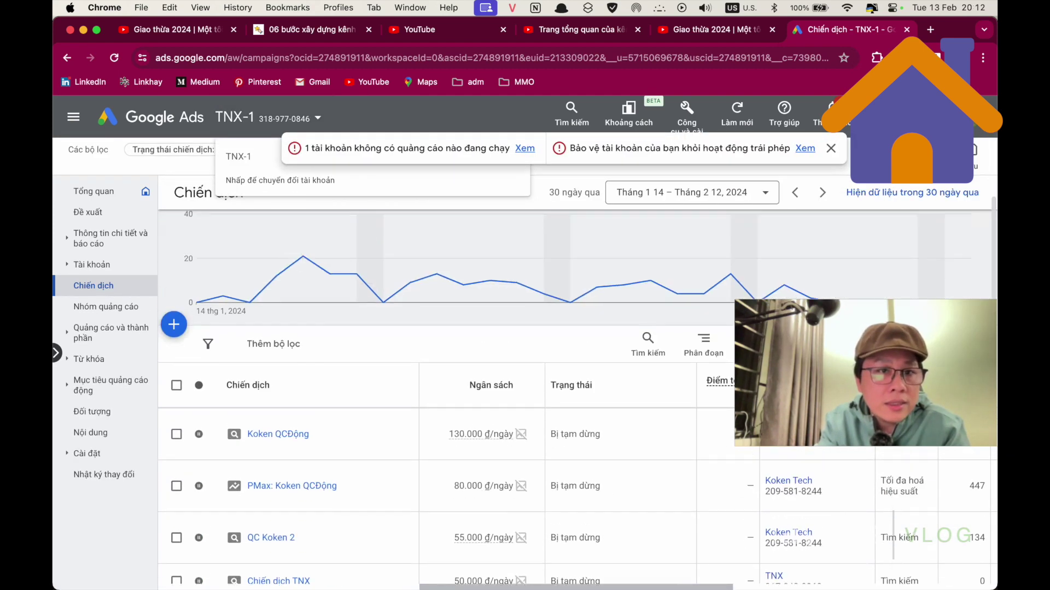
pyautogui.click(317, 118)
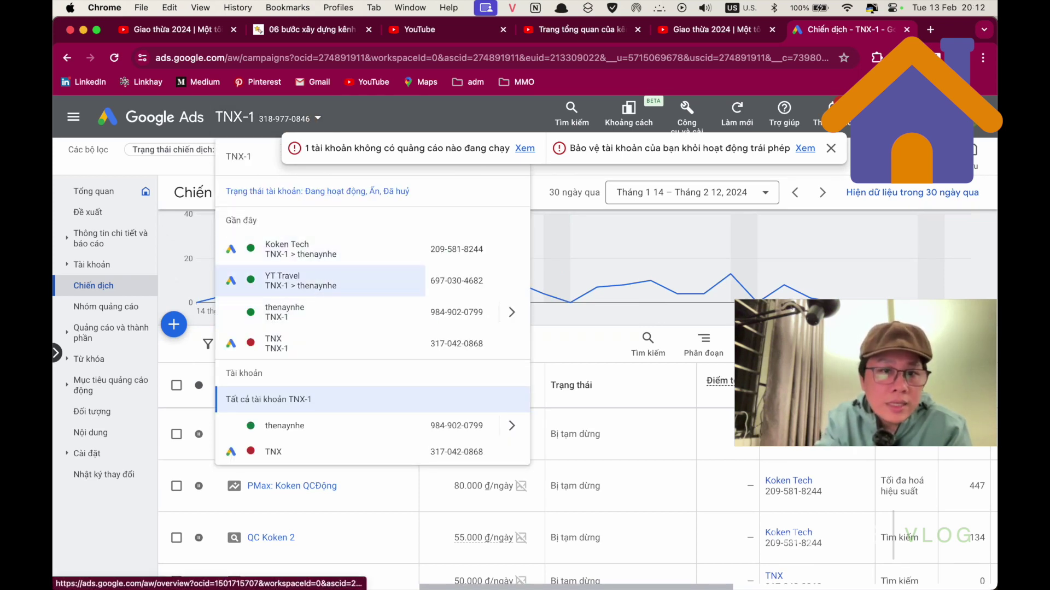
pyautogui.click(277, 282)
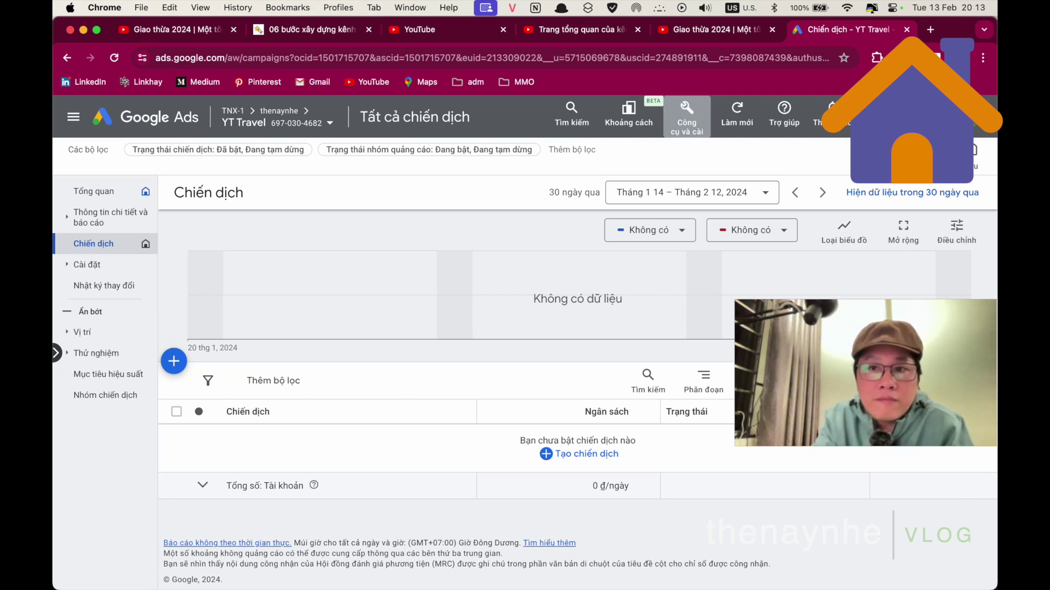
# - Review the products on the linked accounts page and open the management of the YouTube channel links
pyautogui.click(686, 116)
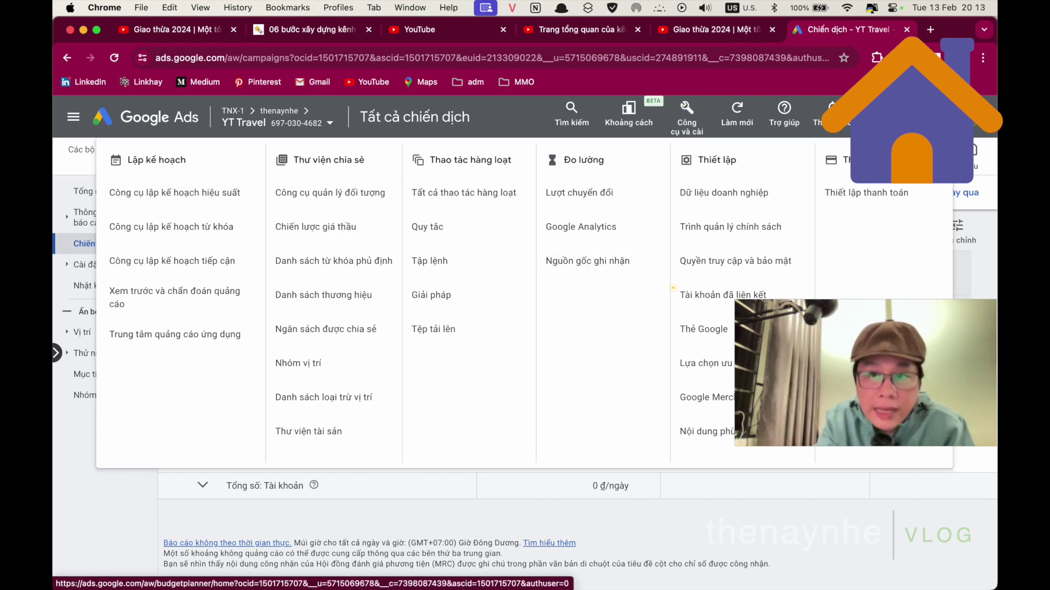
pyautogui.click(694, 291)
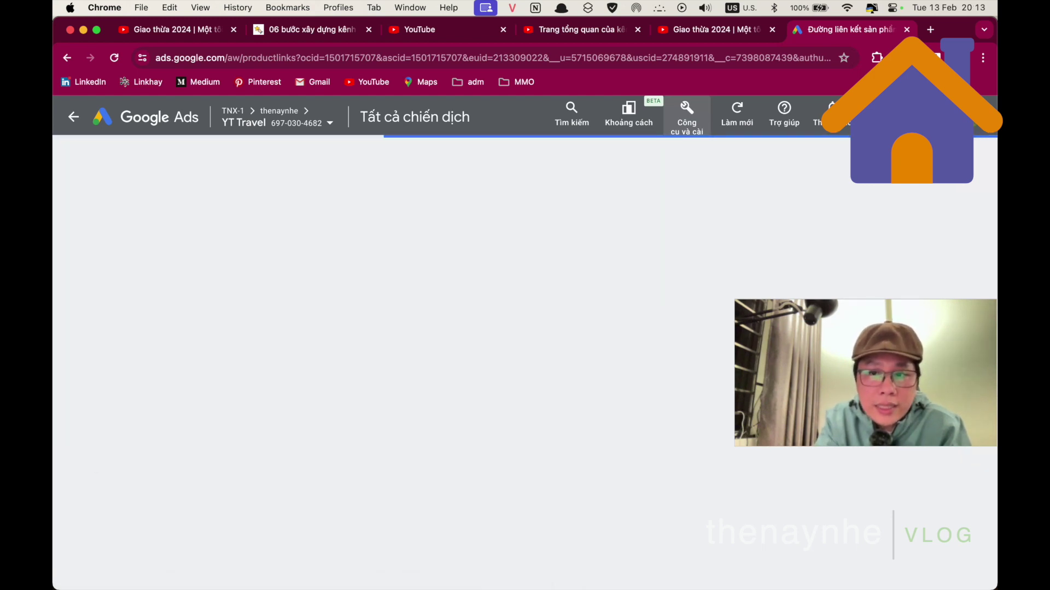
pyautogui.scroll(-5, 524, 361)
pyautogui.scroll(4, 524, 360)
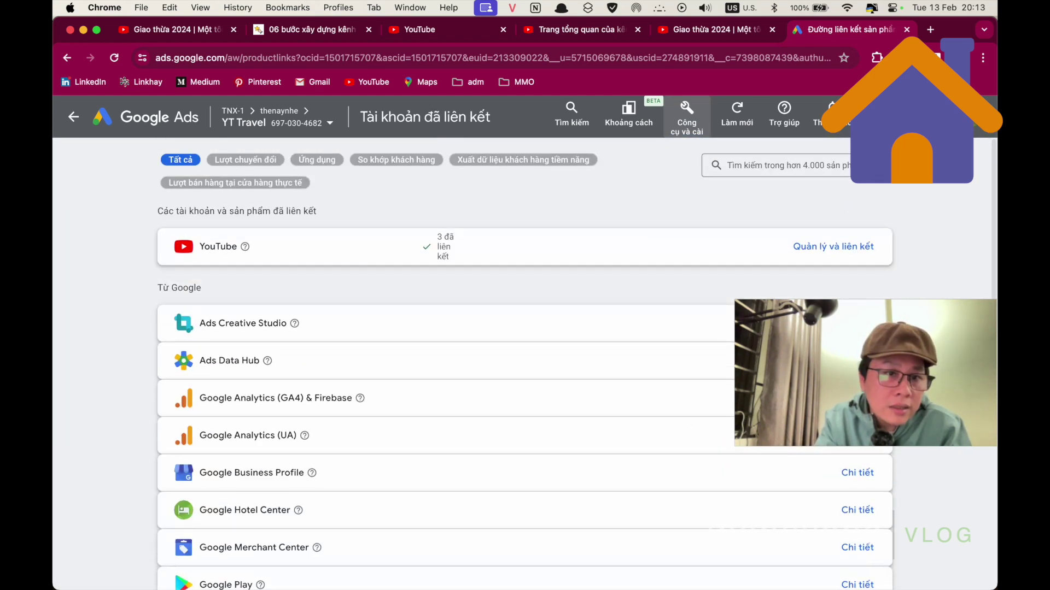
pyautogui.scroll(-2, 525, 361)
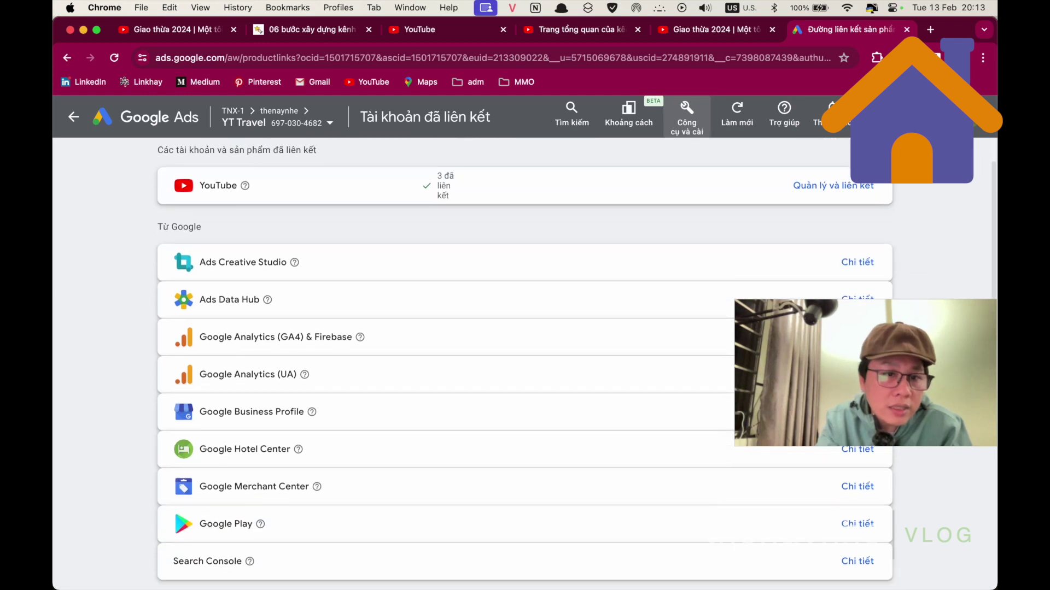
pyautogui.scroll(-4, 525, 361)
pyautogui.scroll(-9, 525, 361)
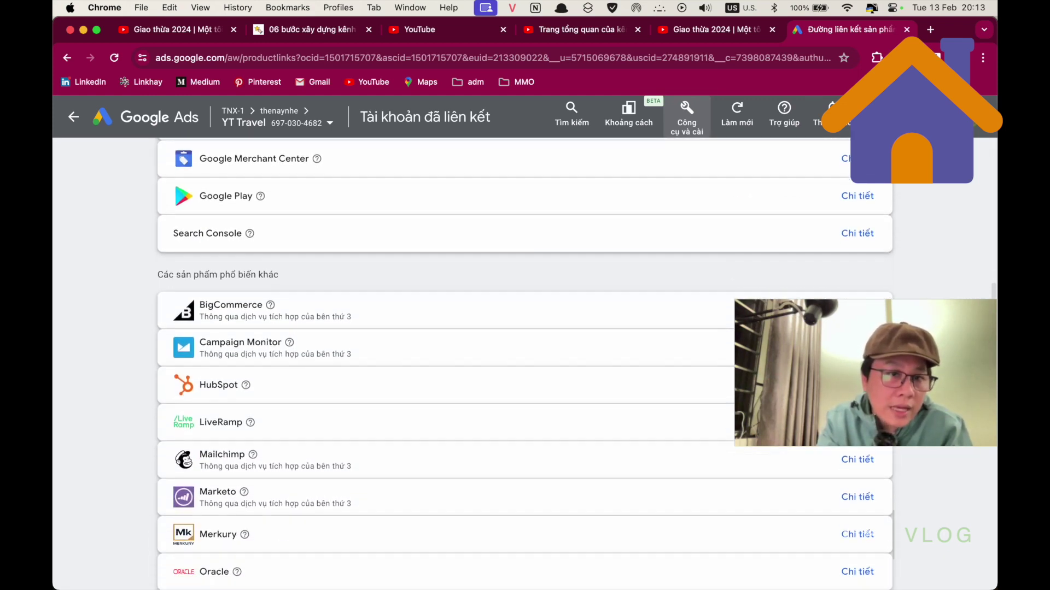
pyautogui.scroll(14, 525, 361)
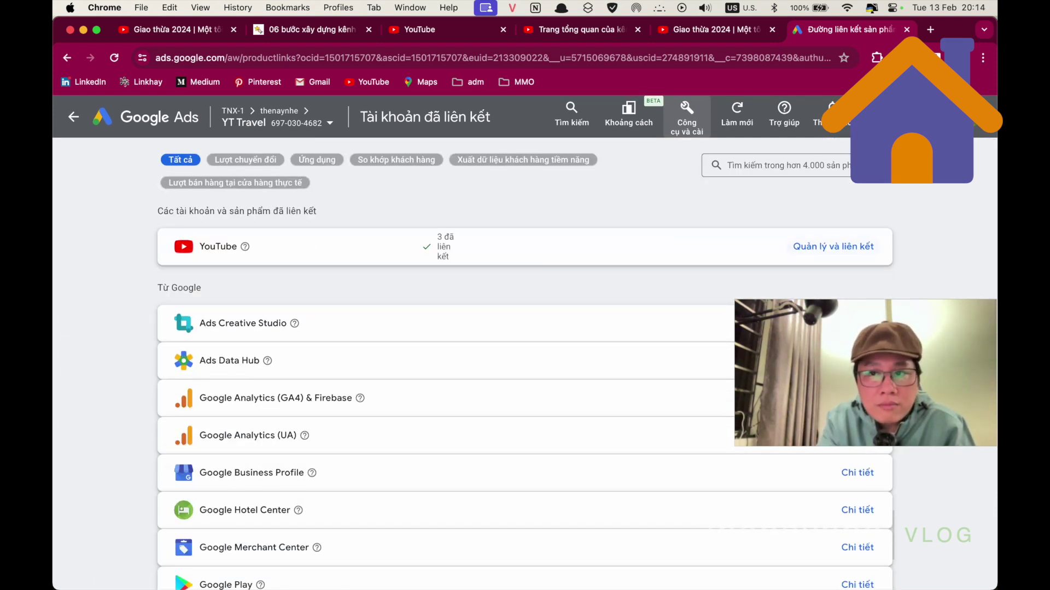
pyautogui.click(833, 246)
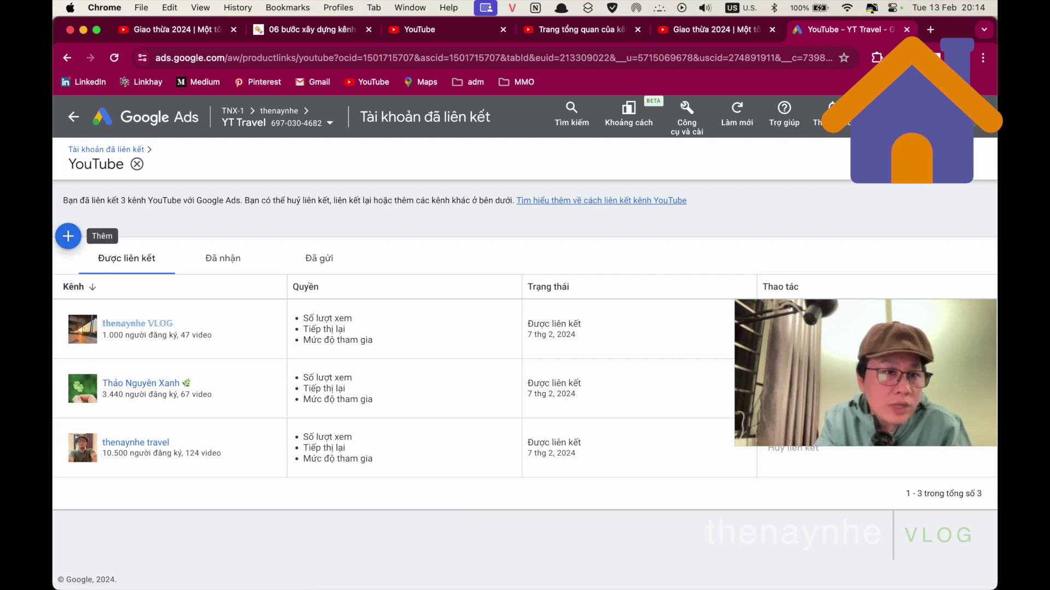
pyautogui.click(68, 237)
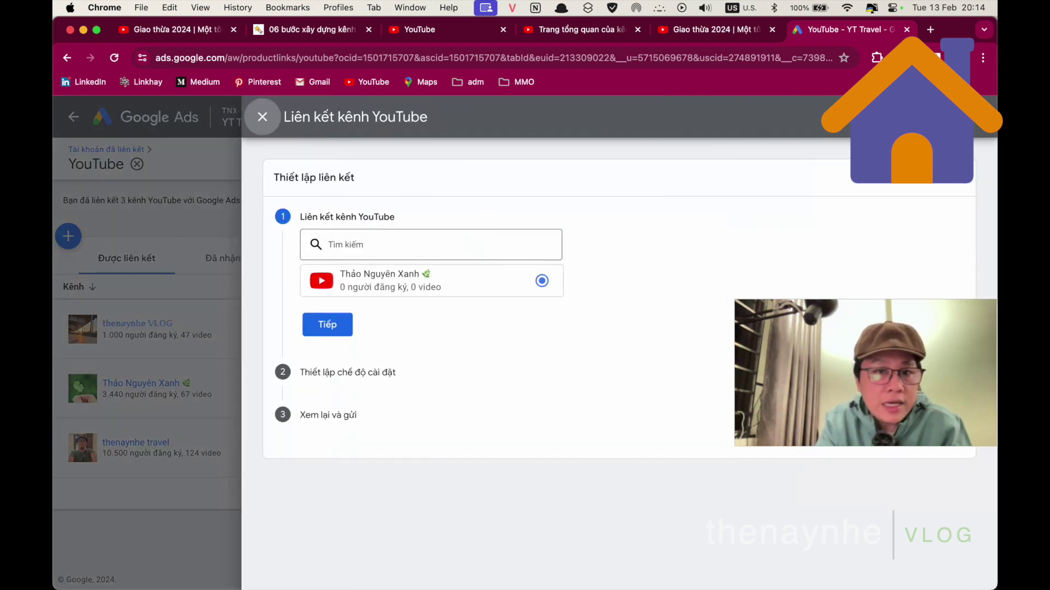
pyautogui.click(421, 236)
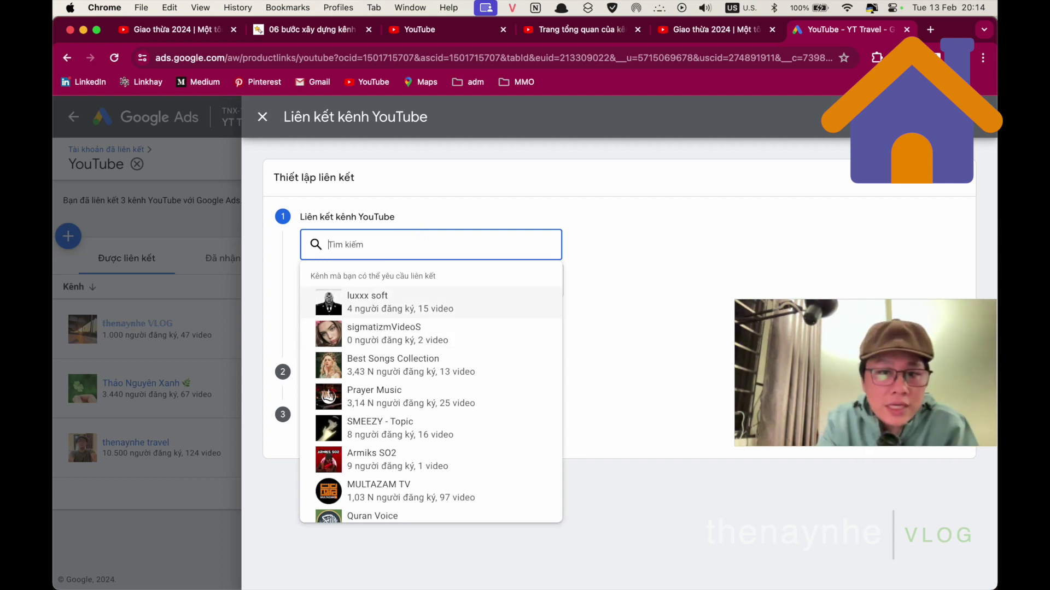
pyautogui.click(502, 300)
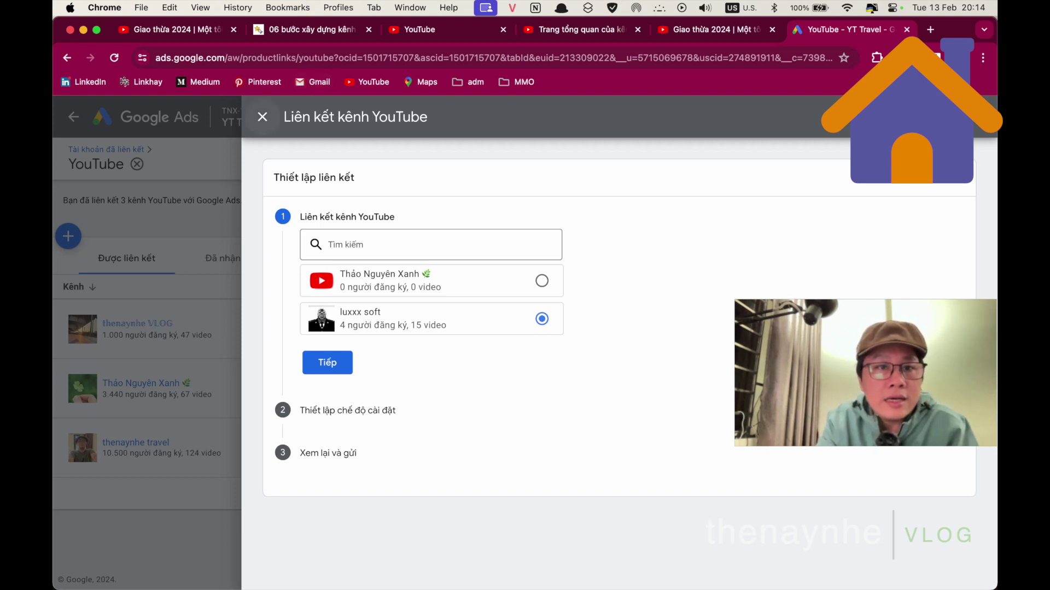
pyautogui.click(262, 116)
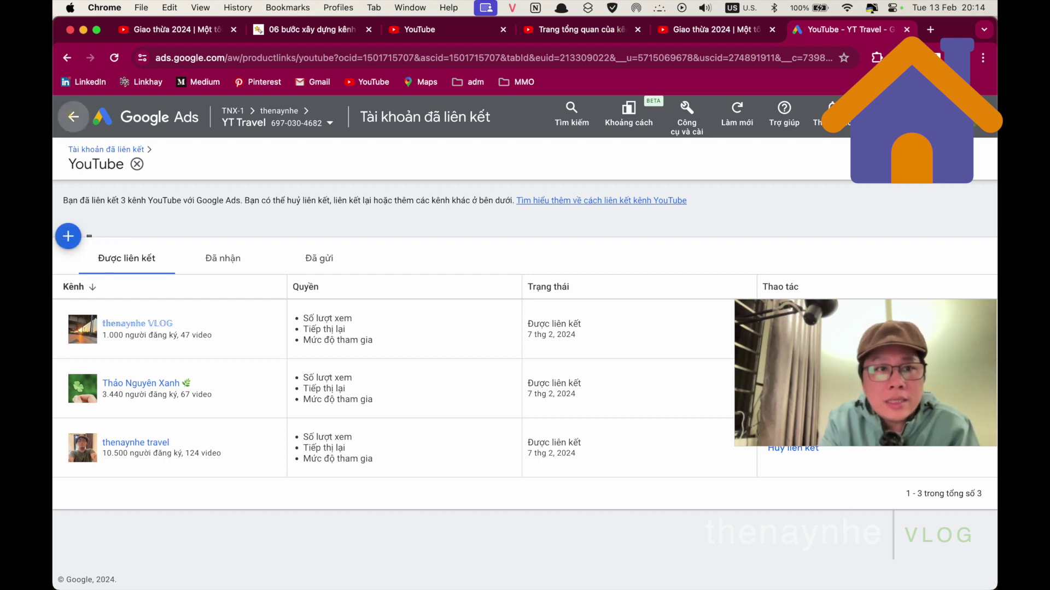
# - Leave the linked accounts for the account overview and open the payment setup (Thiết lập thanh toán)
pyautogui.click(73, 117)
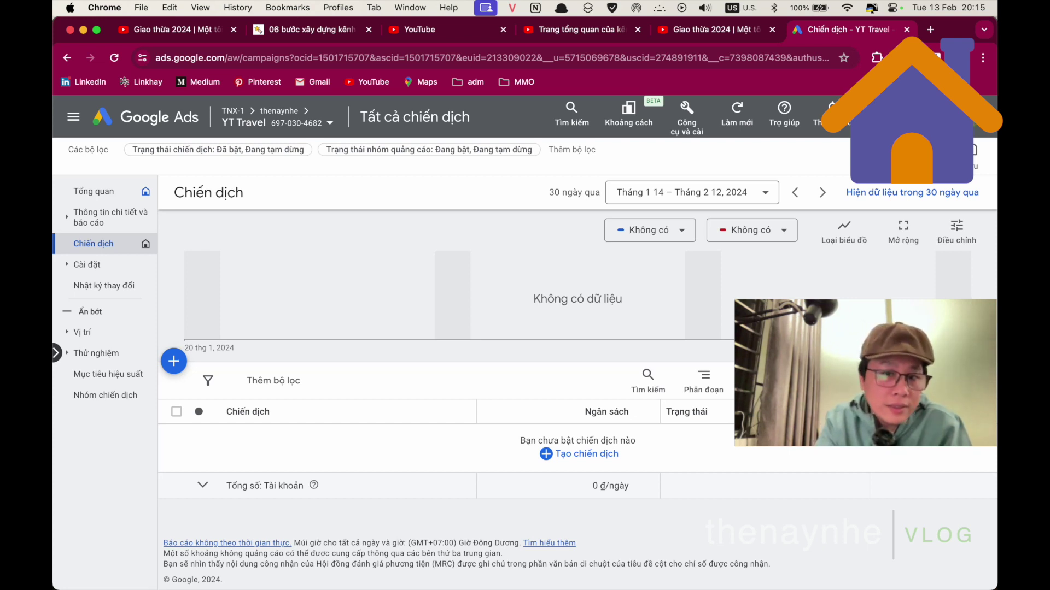
pyautogui.click(100, 192)
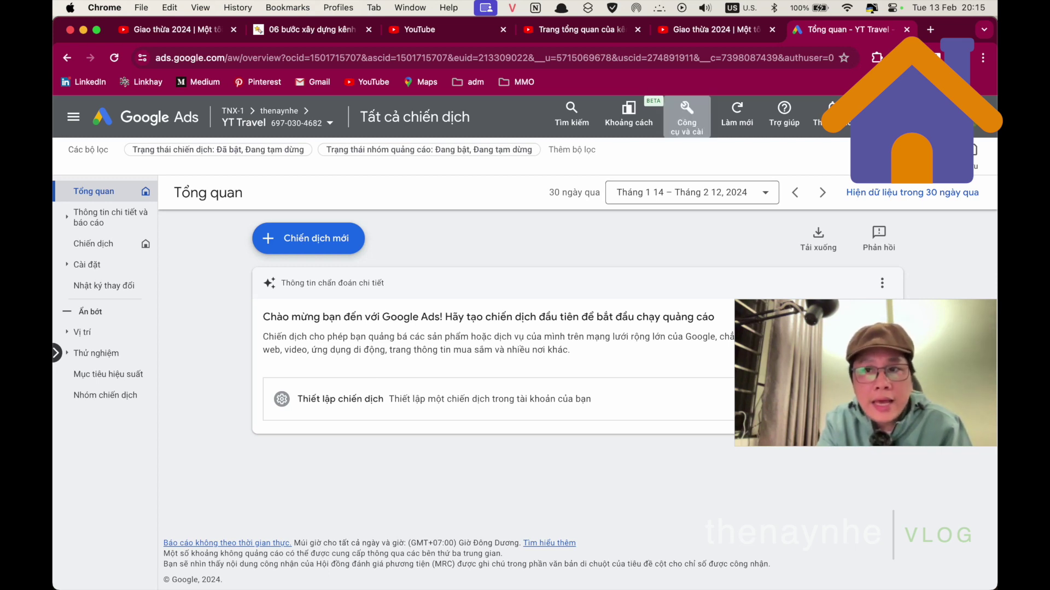
pyautogui.click(686, 118)
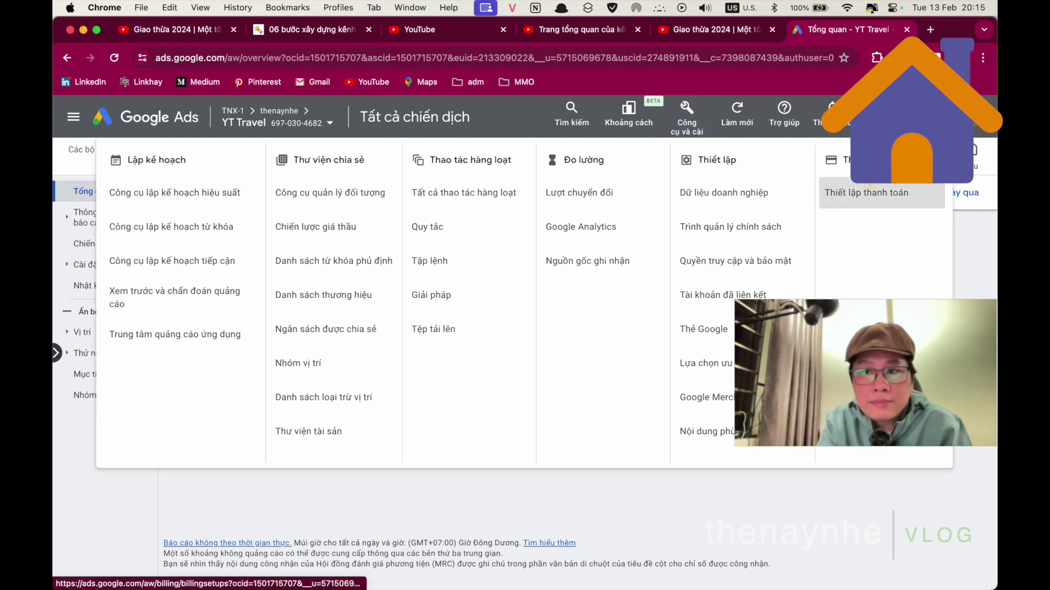
pyautogui.click(866, 192)
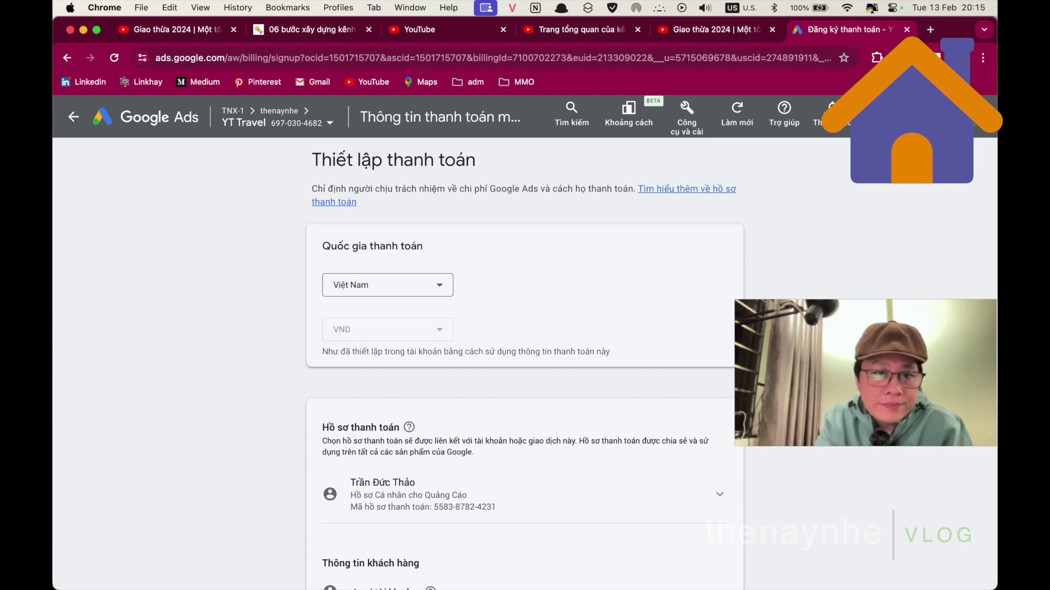
# - Examine the payment setup form, including payment country, payments profile, customer information, prepayment amount and payment method
pyautogui.scroll(-10, 525, 361)
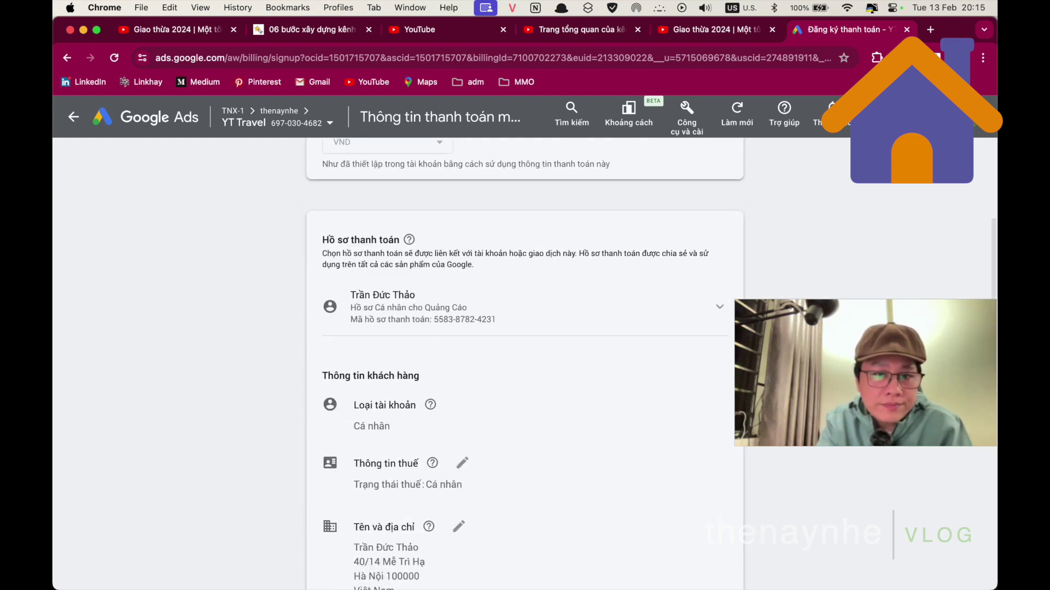
pyautogui.scroll(-3, 525, 361)
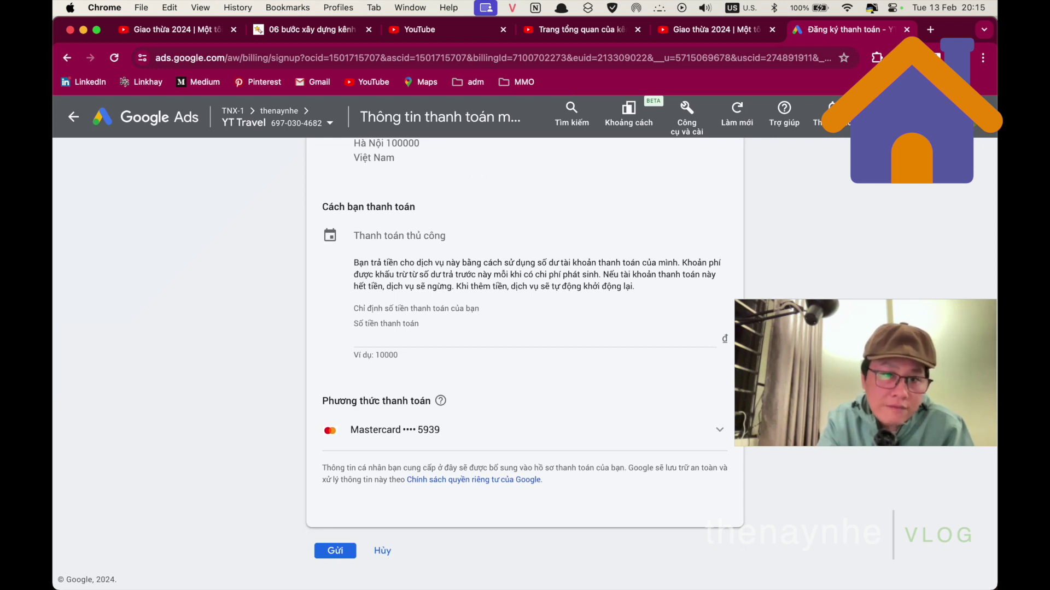
pyautogui.scroll(9, 524, 361)
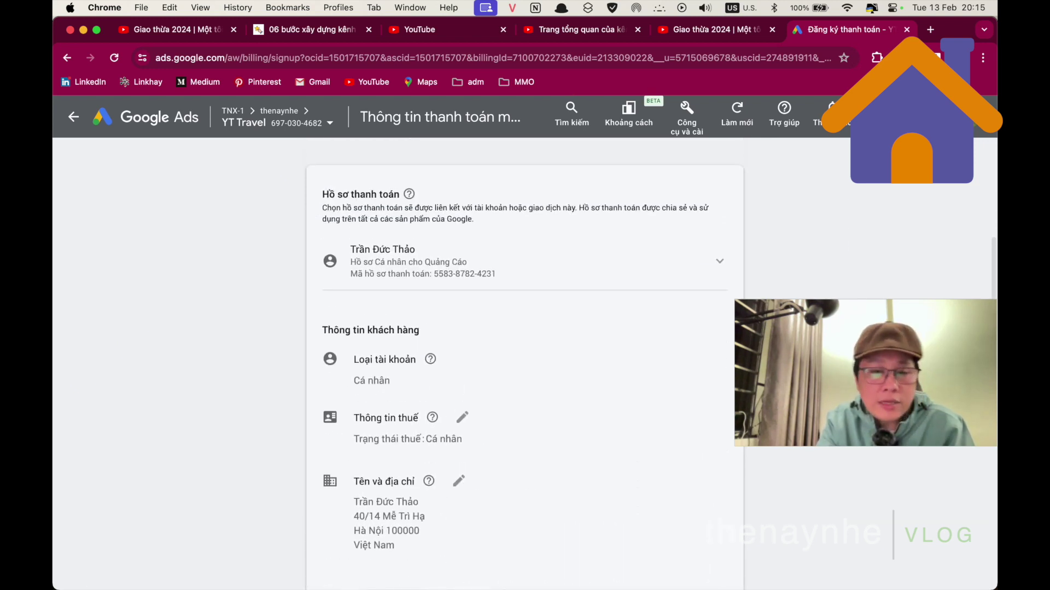
pyautogui.scroll(5, 525, 361)
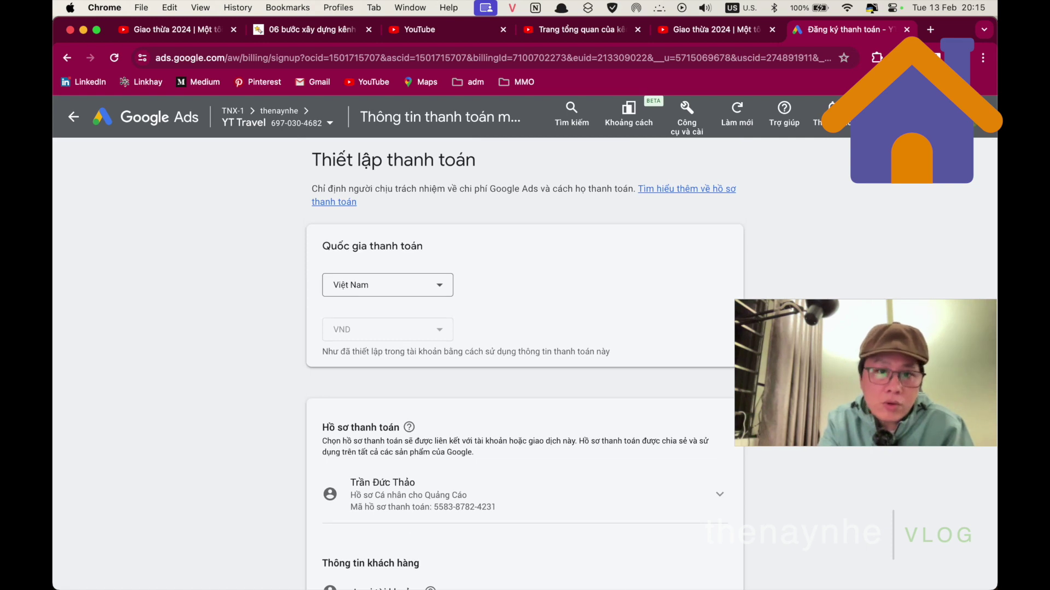
pyautogui.scroll(-1, 525, 361)
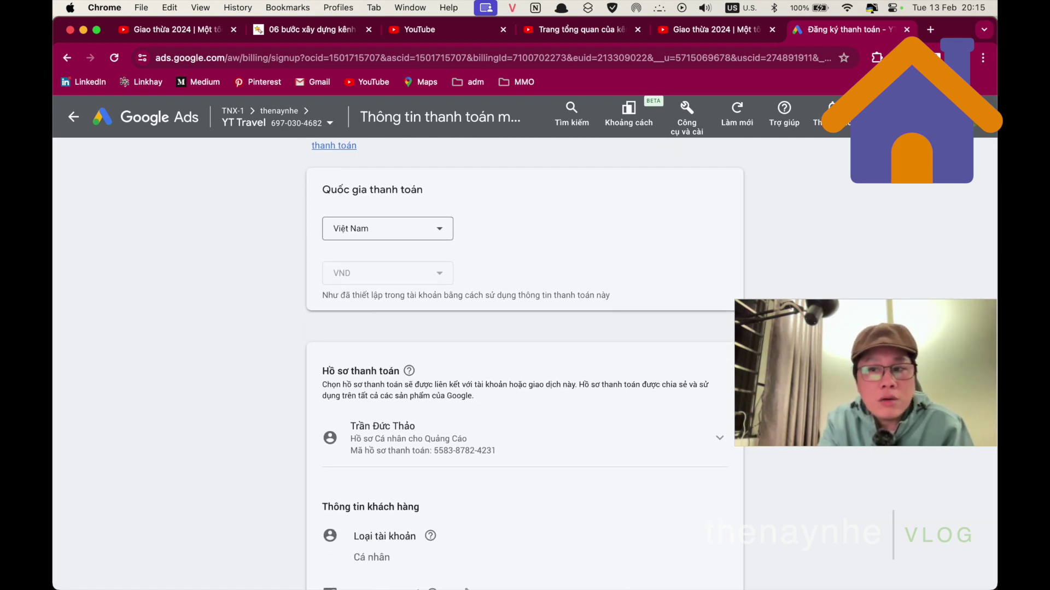
pyautogui.scroll(-1, 525, 361)
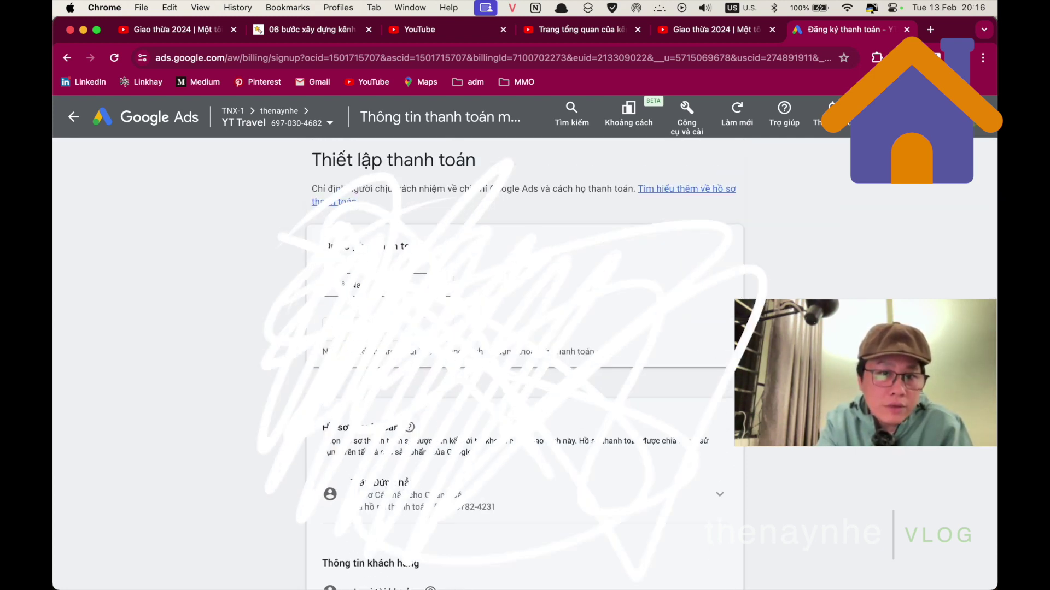
pyautogui.scroll(-8, 524, 361)
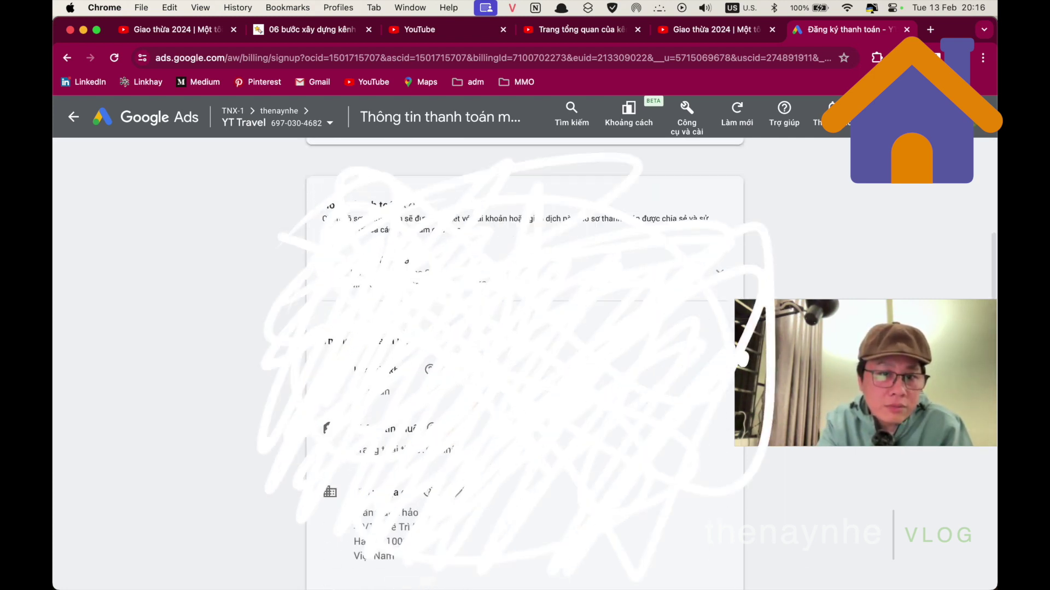
pyautogui.scroll(-3, 525, 361)
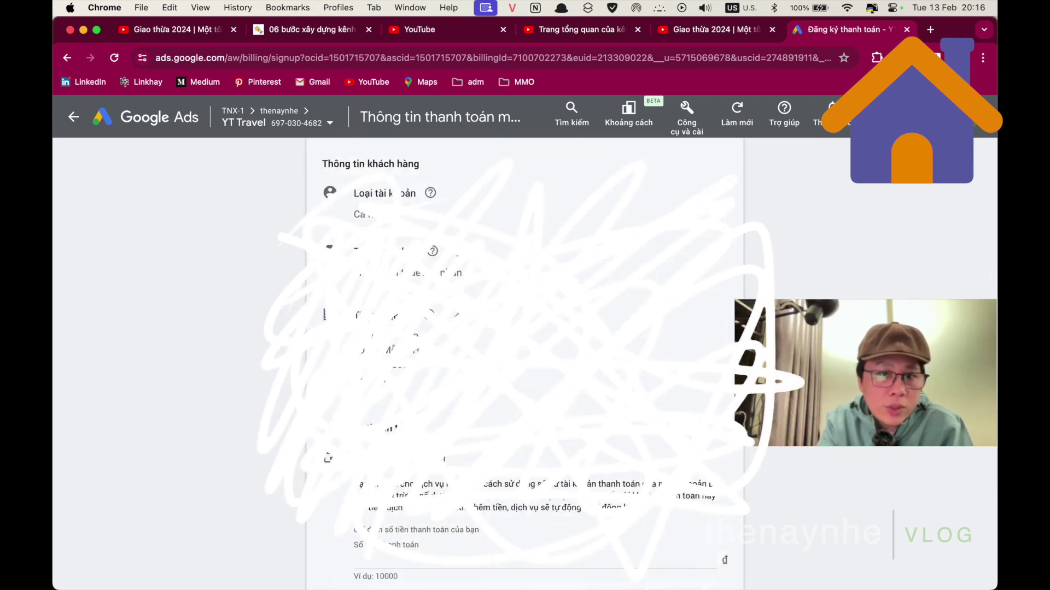
pyautogui.scroll(-5, 525, 361)
pyautogui.scroll(-2, 525, 361)
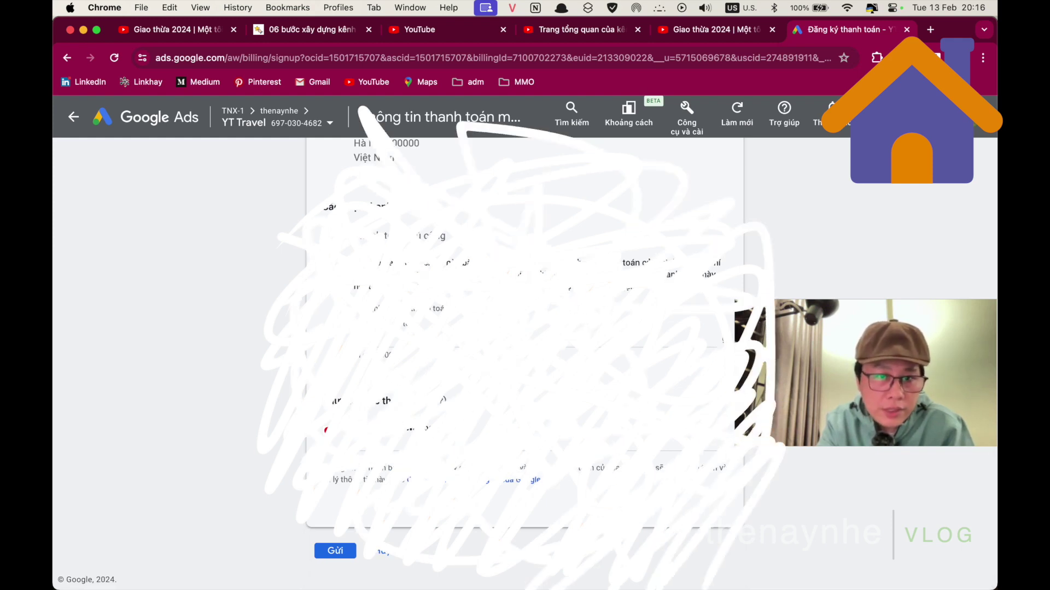
# - Set the prepayment amount (Số tiền thanh toán) to 160.000 ₫ for the manual payment
pyautogui.click(599, 332)
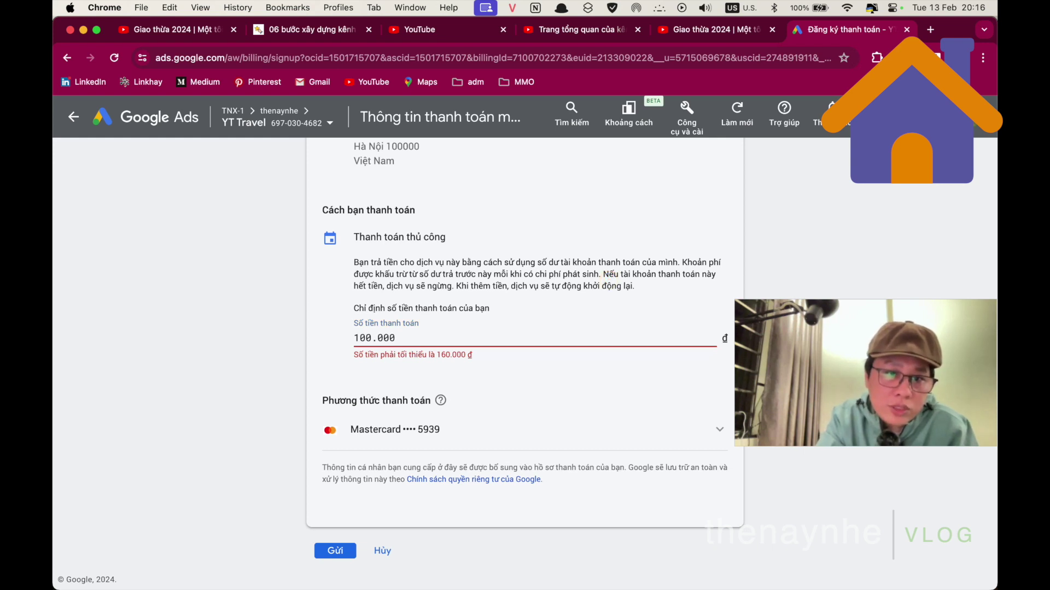
pyautogui.press('BackSpace')
pyautogui.write('6')
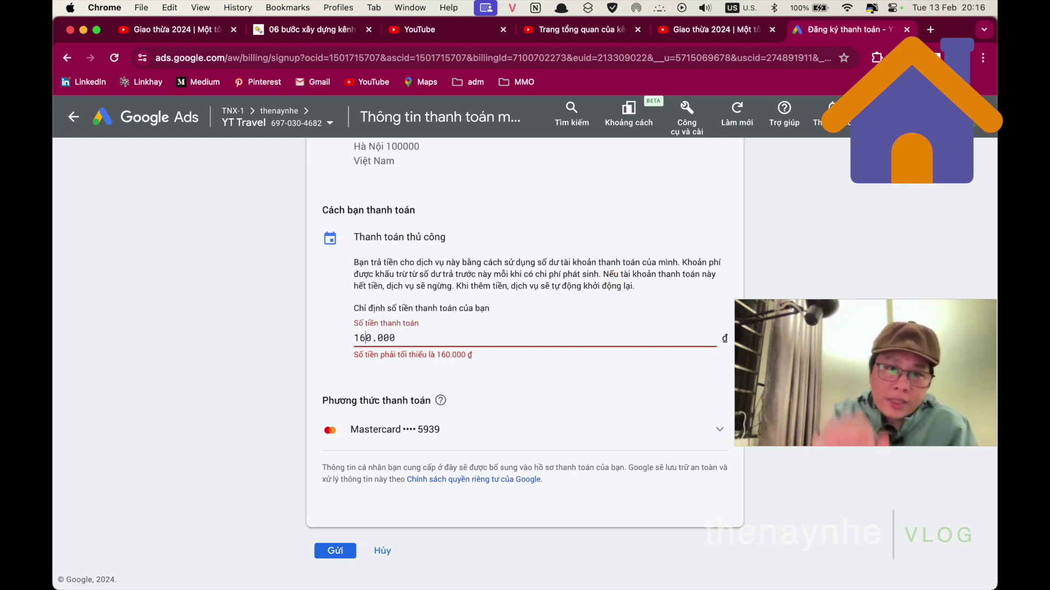
pyautogui.click(492, 269)
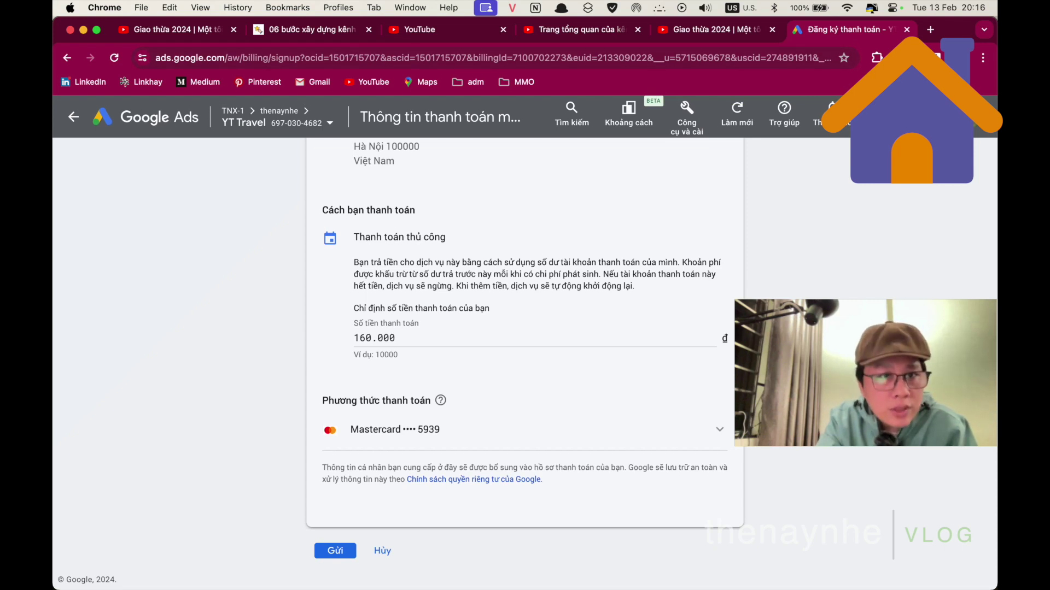
pyautogui.click(159, 57)
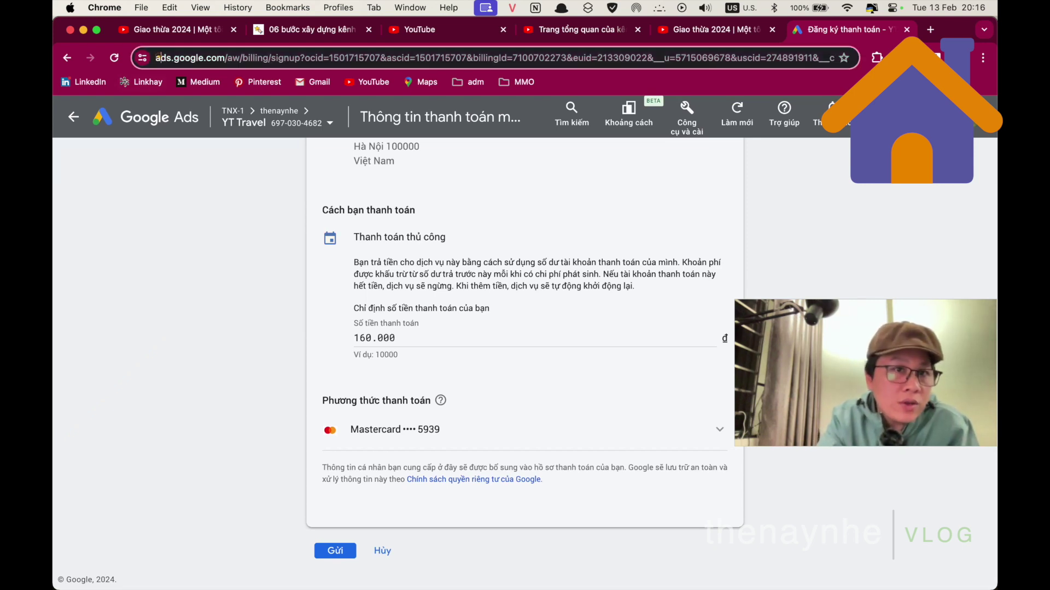
pyautogui.click(232, 368)
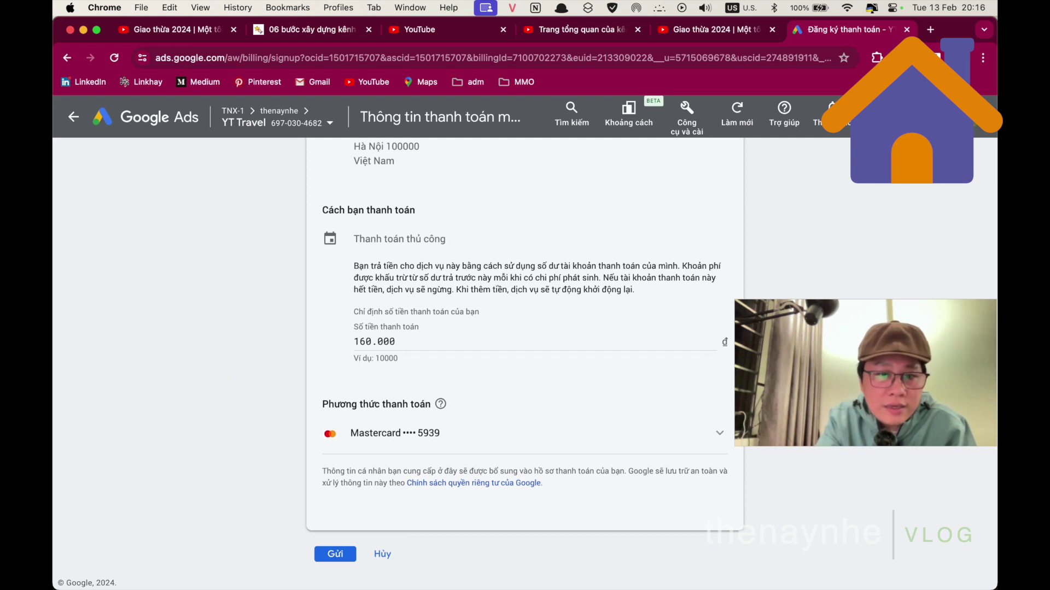
# - Review the available payment methods, keep the preselected Mastercard and submit the payment setup
pyautogui.click(717, 433)
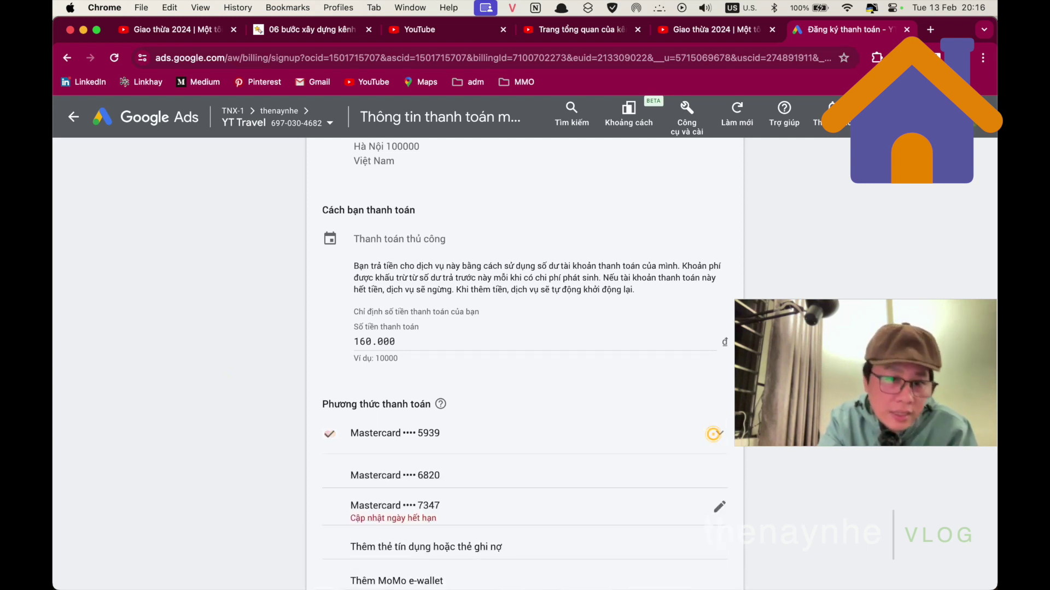
pyautogui.scroll(-5, 525, 356)
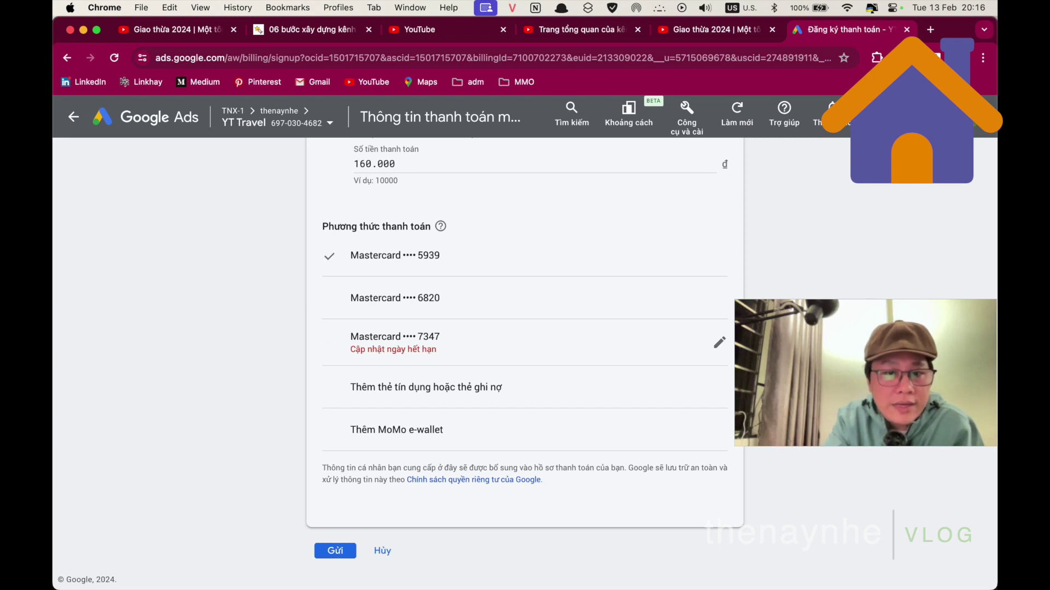
pyautogui.click(335, 550)
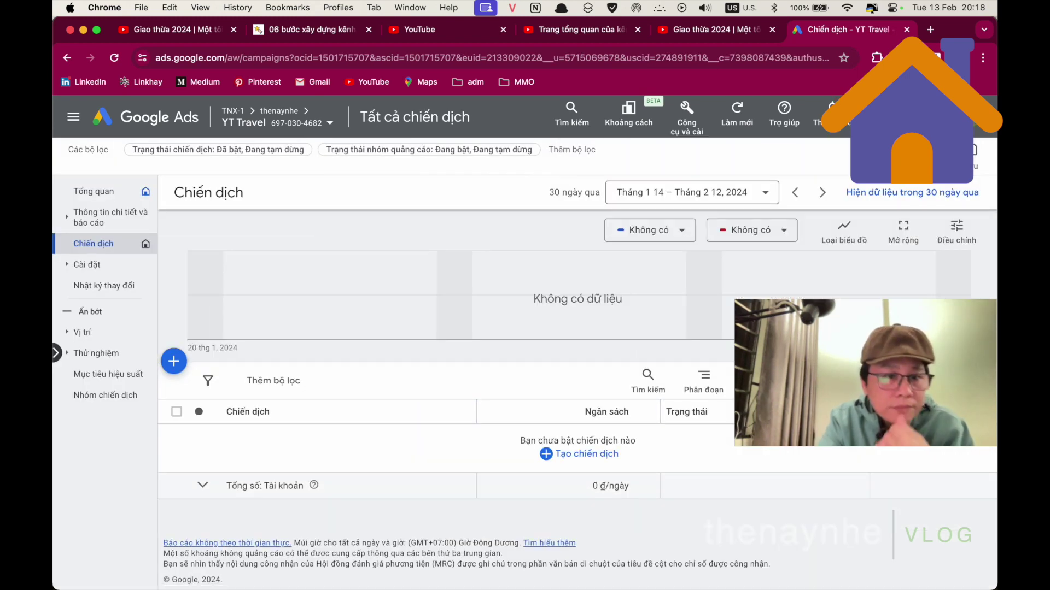
# - Start creating a new campaign (Chiến dịch mới) in the YT Travel account
pyautogui.click(173, 361)
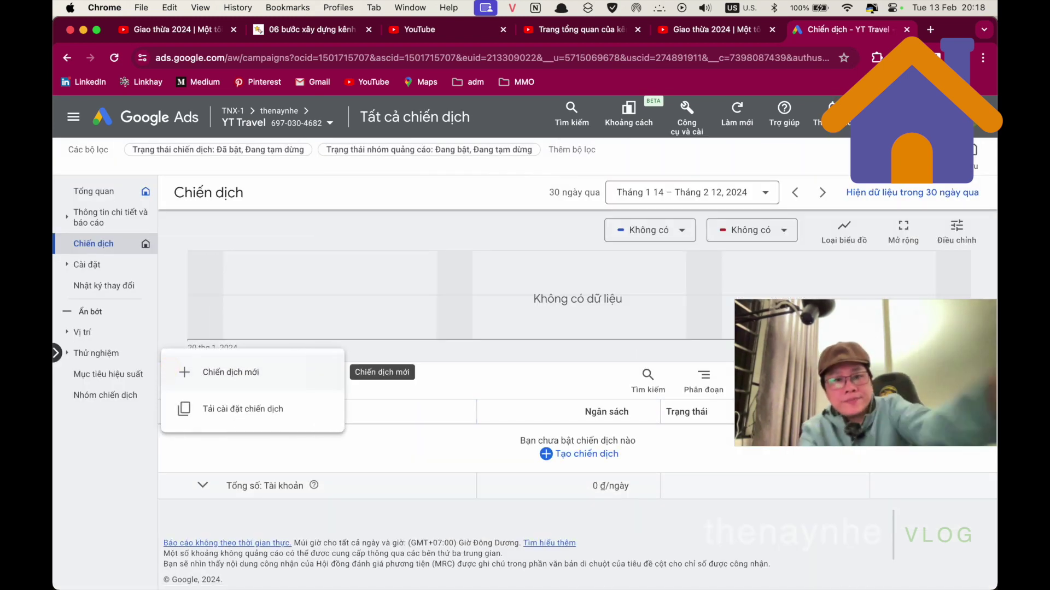
pyautogui.click(223, 363)
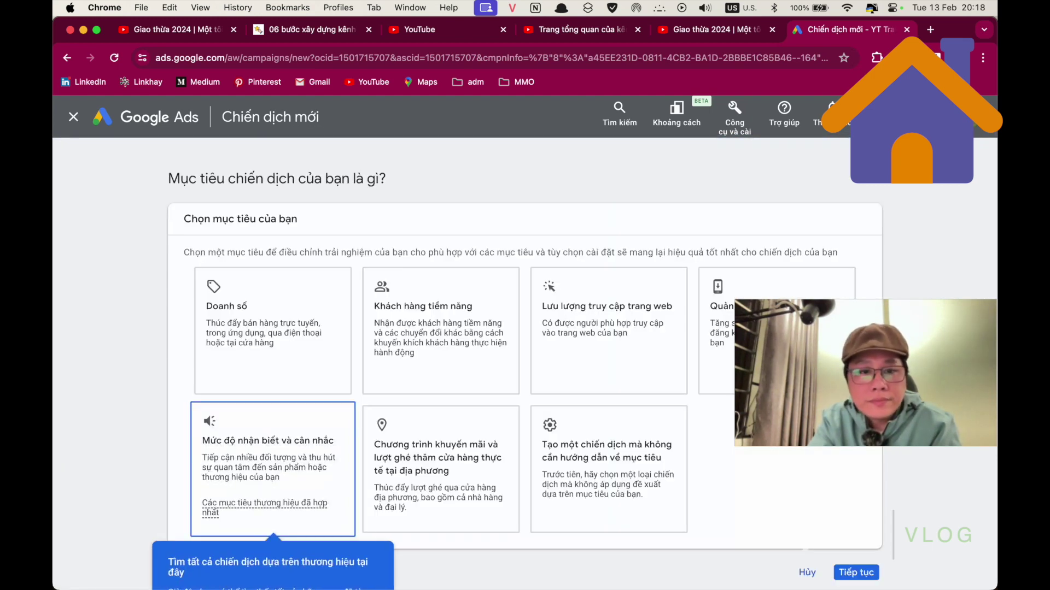
pyautogui.scroll(-2, 518, 365)
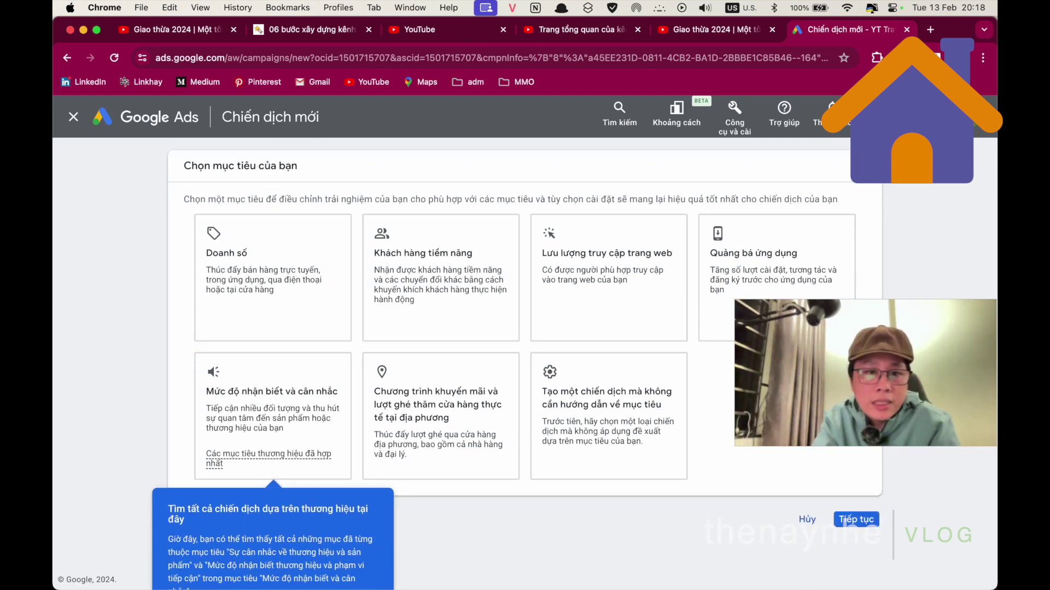
pyautogui.scroll(-1, 844, 521)
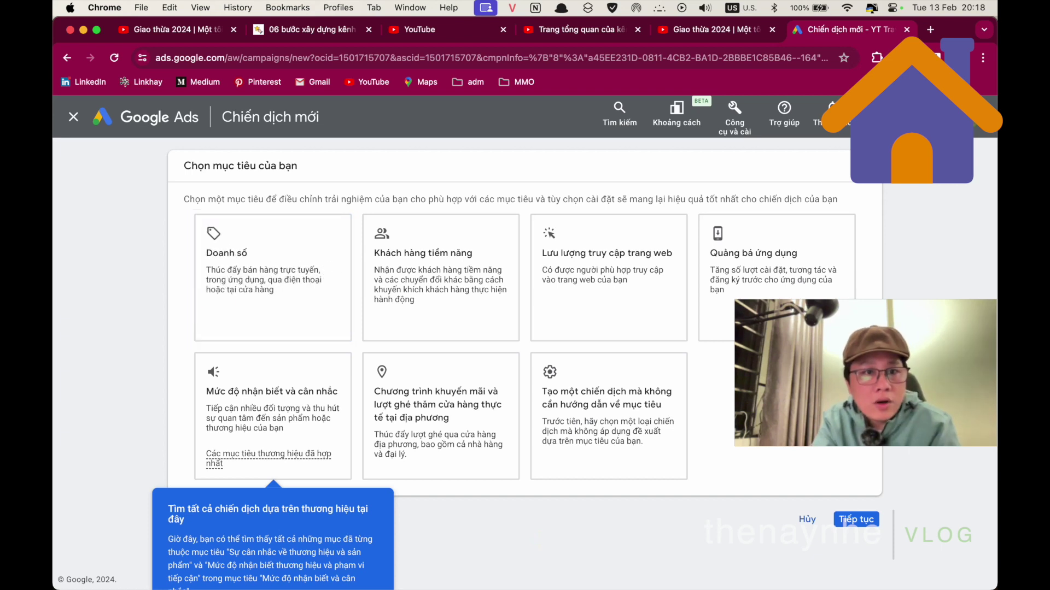
# - Examine the campaign objectives Doanh số, Khách hàng tiềm năng, Lưu lượng truy cập trang web and Quảng bá ứng dụng
pyautogui.tripleClick(184, 165)
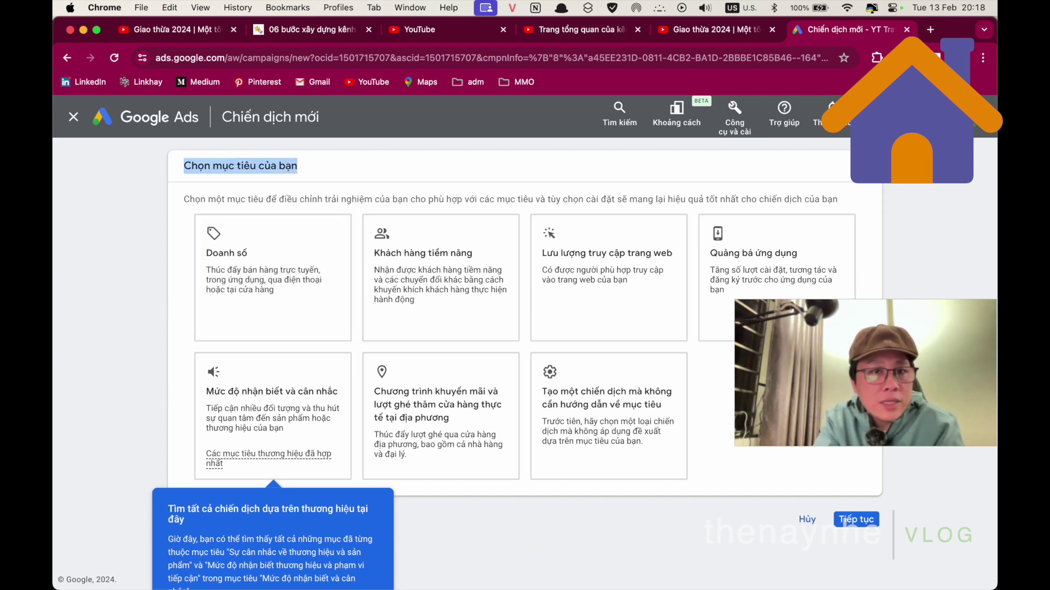
pyautogui.click(330, 171)
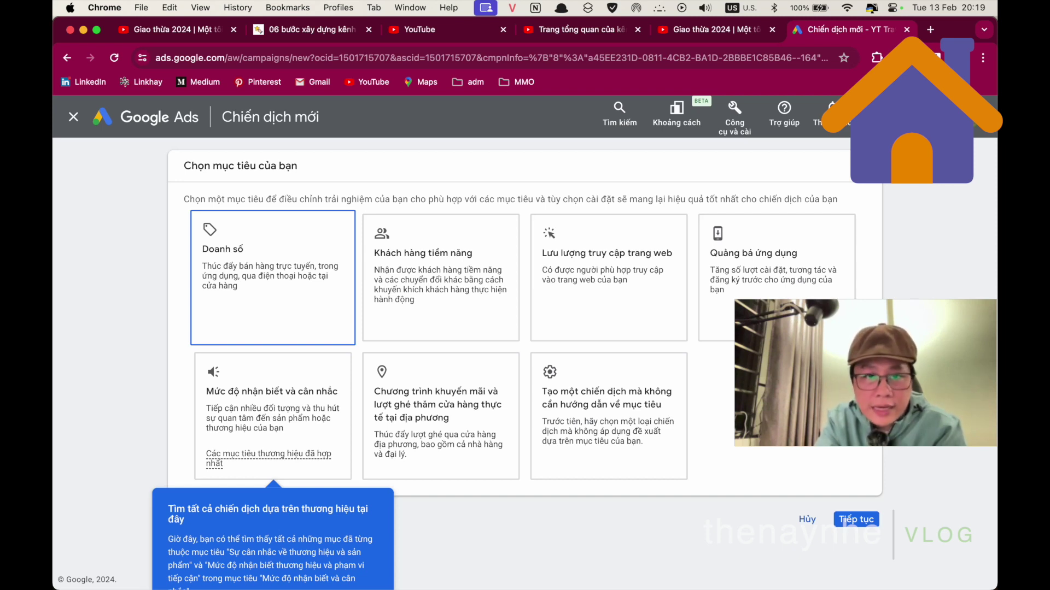
pyautogui.click(440, 277)
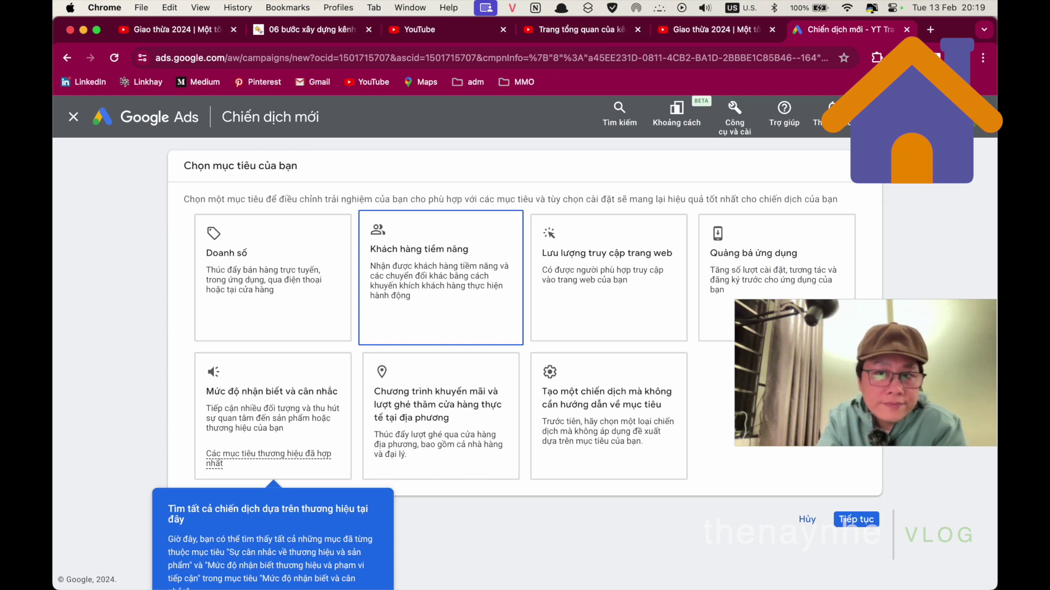
pyautogui.click(609, 278)
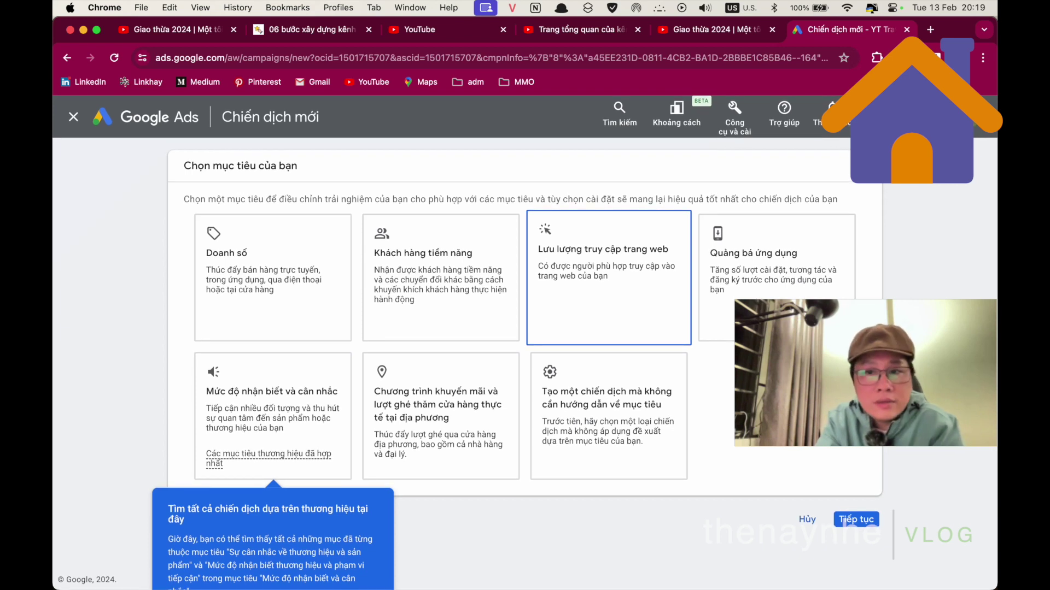
pyautogui.click(776, 257)
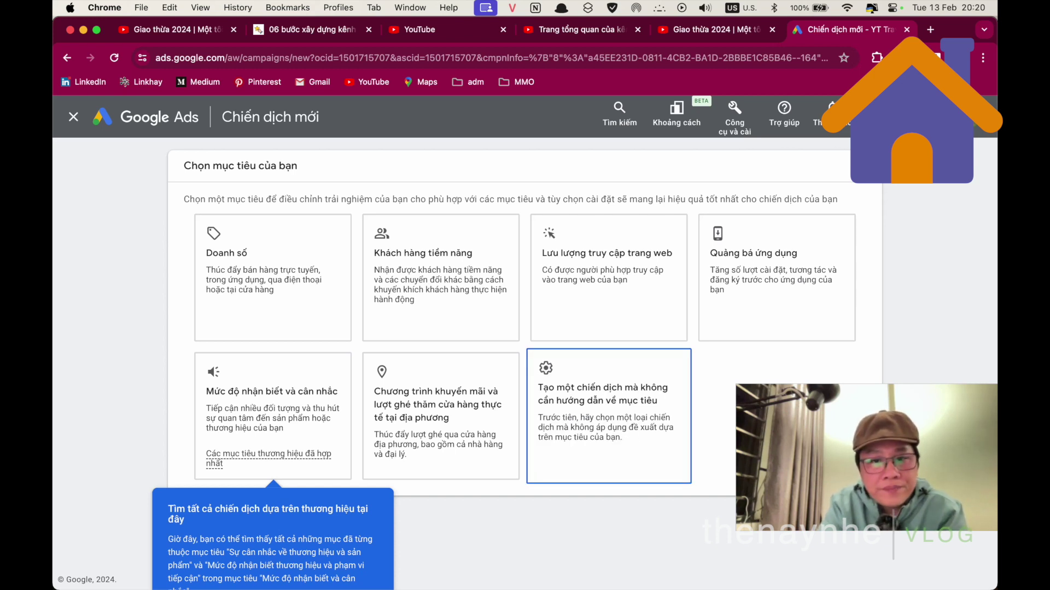
# - Choose the objective for a campaign without goal guidance (Tạo một chiến dịch mà không cần hướng dẫn về mục tiêu) and dismiss the brand-campaign tip
pyautogui.click(608, 424)
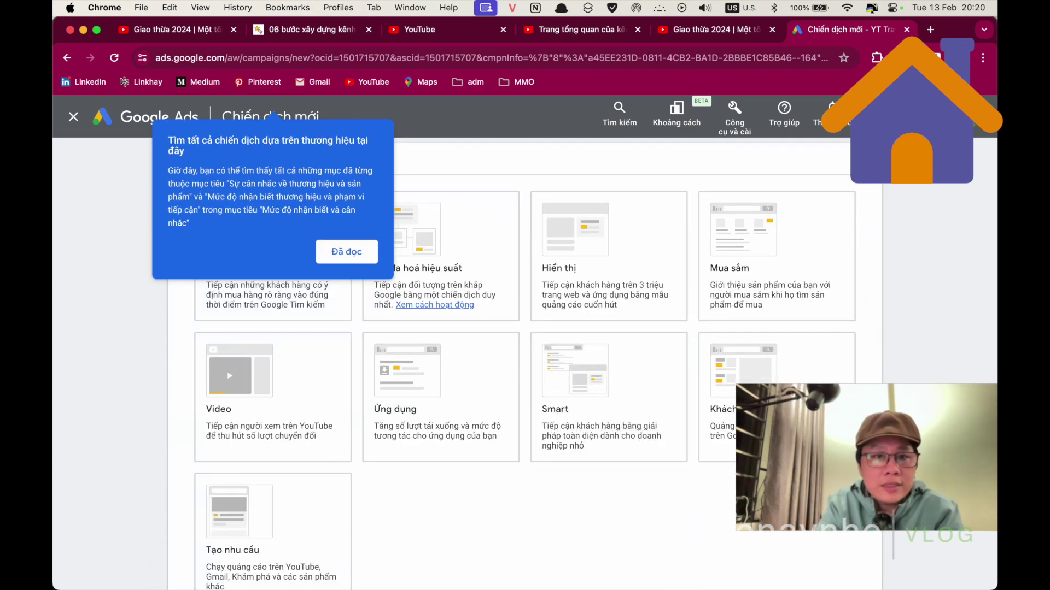
pyautogui.click(347, 252)
pyautogui.scroll(3, 440, 397)
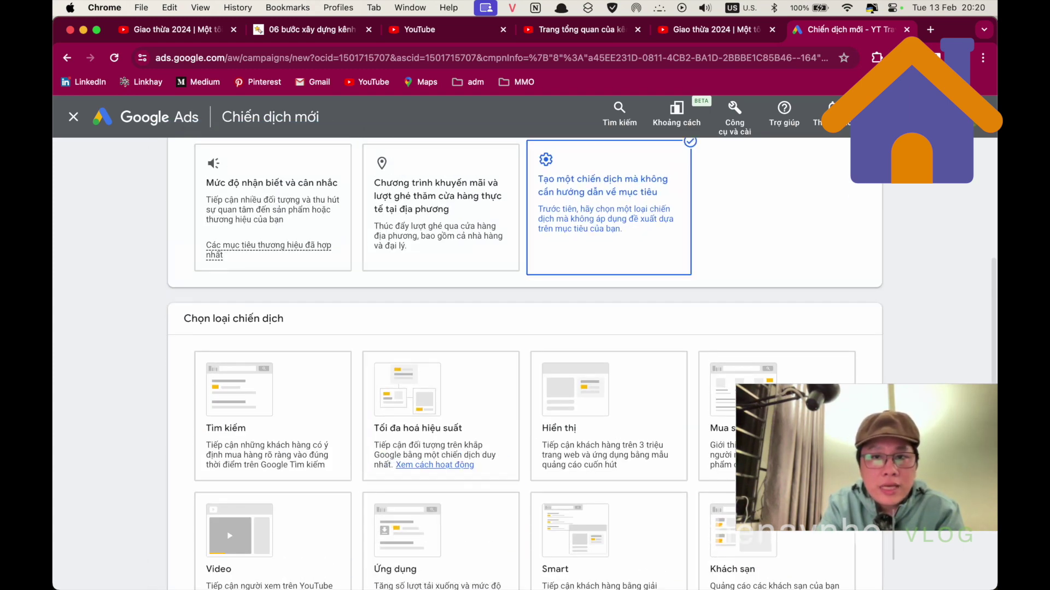
# - Look over the campaign types offered under Chọn loại chiến dịch alongside the chosen objective
pyautogui.scroll(-3, 582, 364)
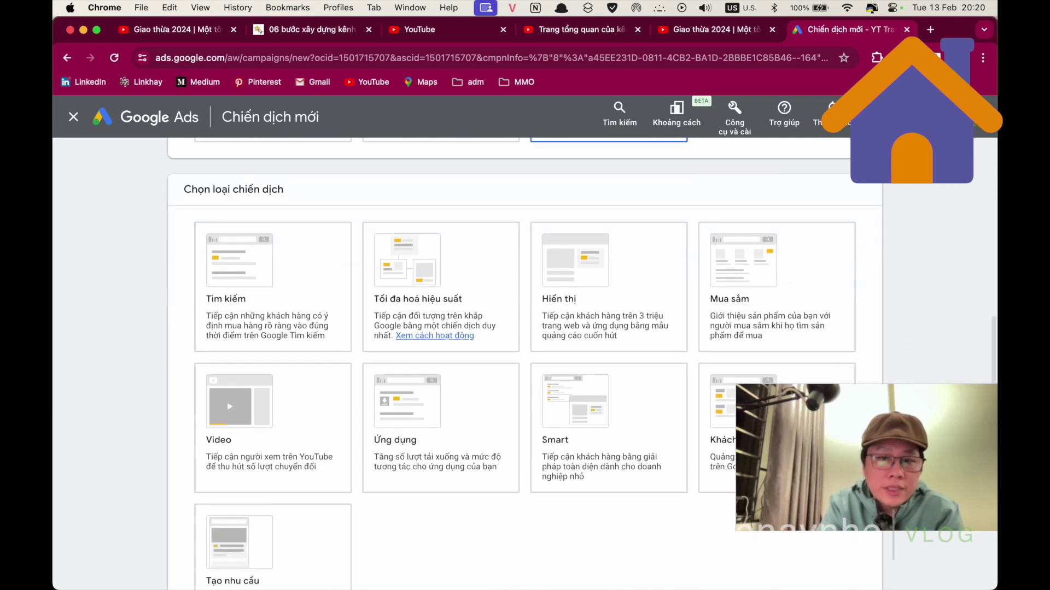
pyautogui.scroll(-3, 525, 363)
pyautogui.scroll(2, 525, 364)
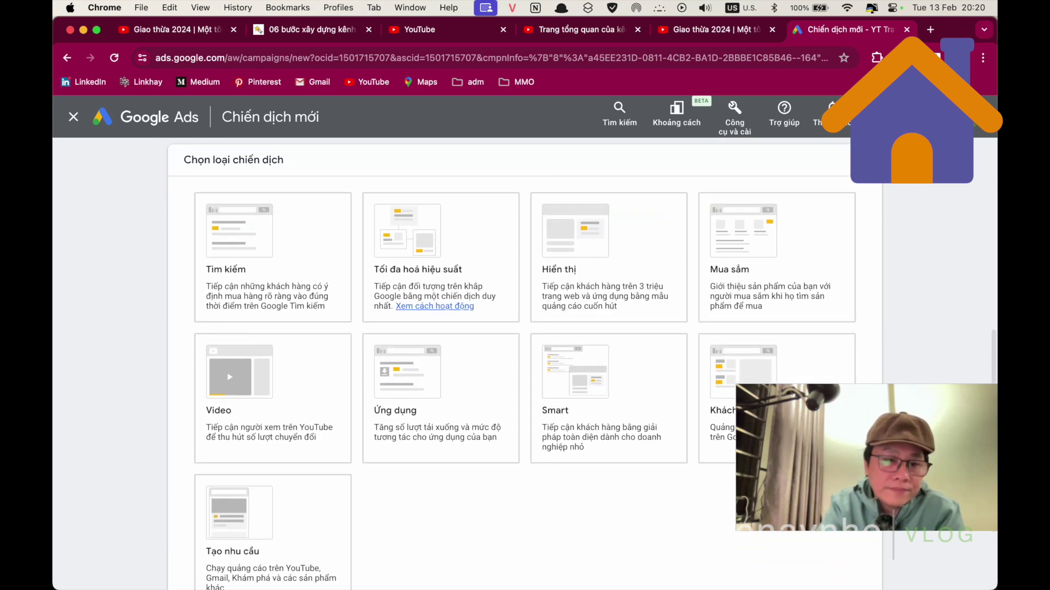
pyautogui.scroll(-1, 525, 363)
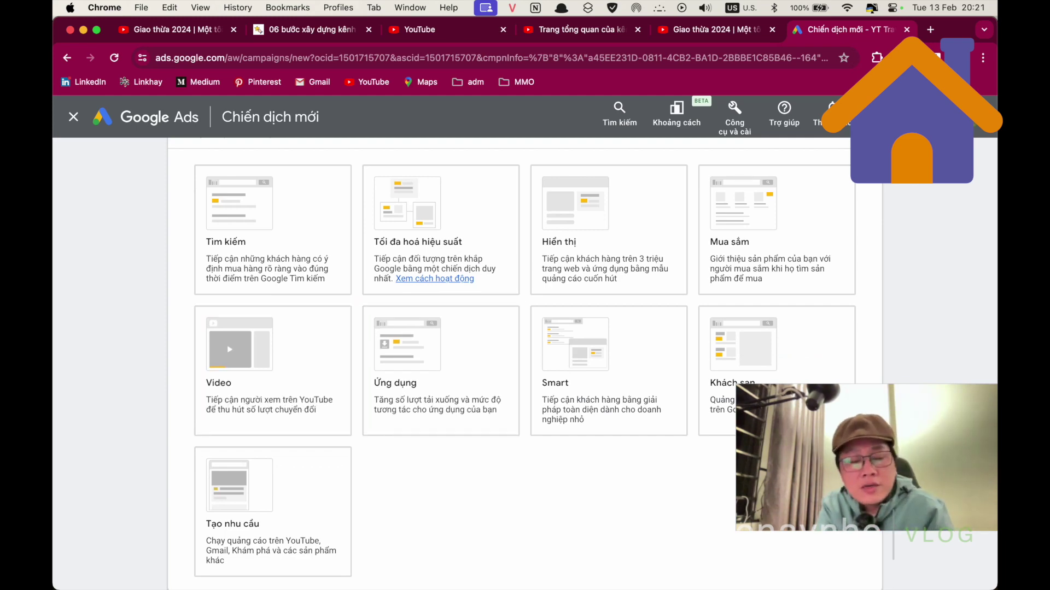
pyautogui.scroll(5, 440, 383)
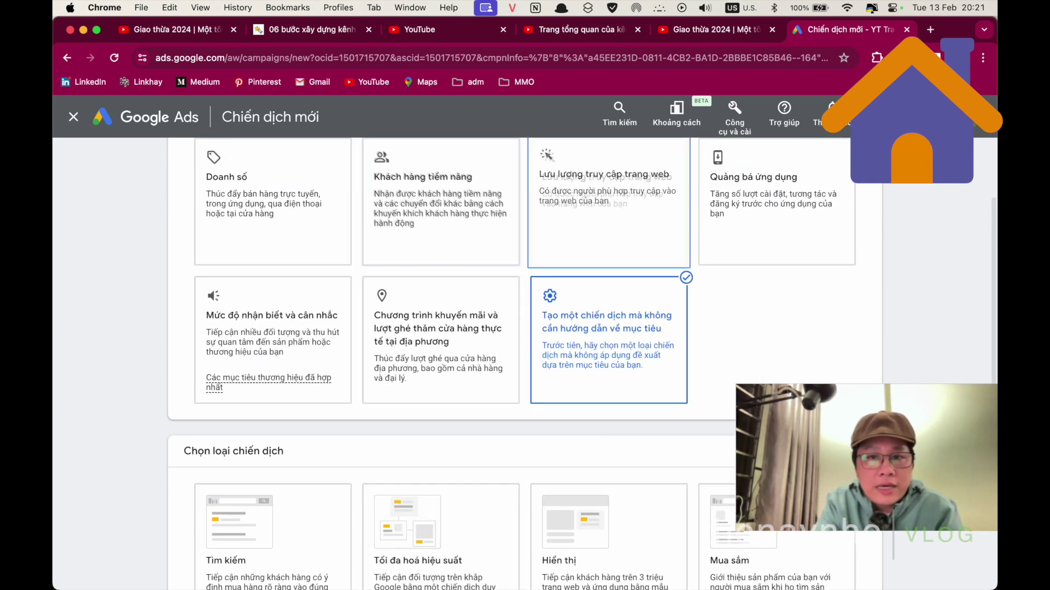
pyautogui.scroll(-3, 525, 361)
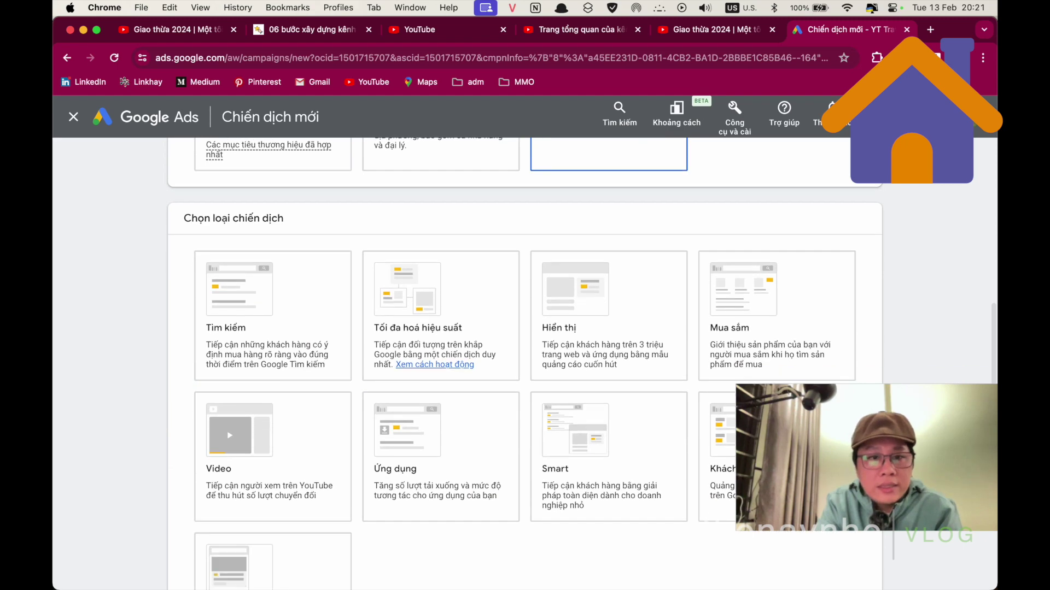
pyautogui.scroll(5, 525, 361)
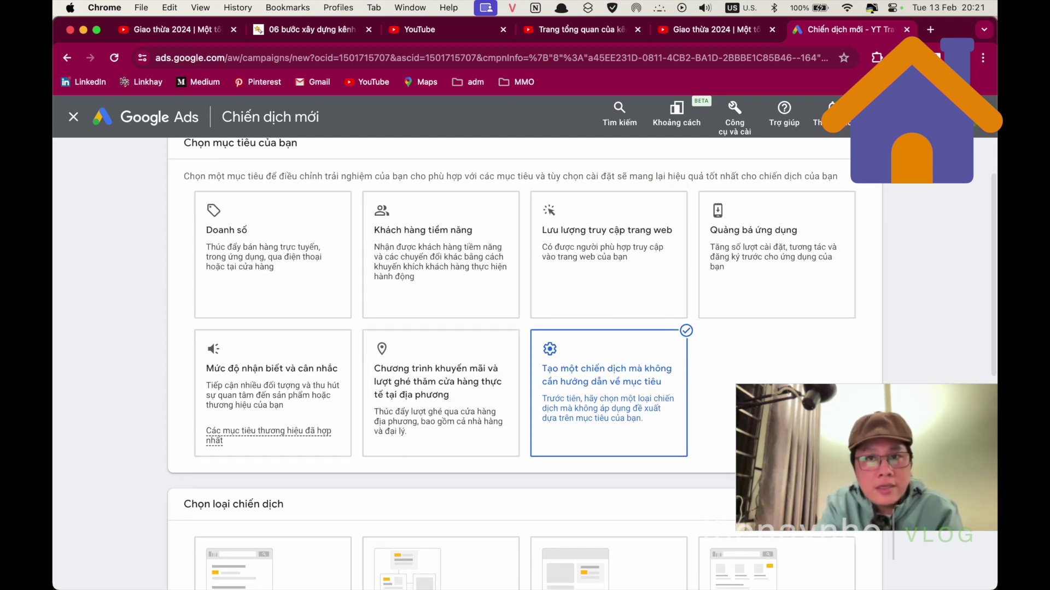
pyautogui.scroll(-3, 525, 361)
pyautogui.scroll(-3, 524, 361)
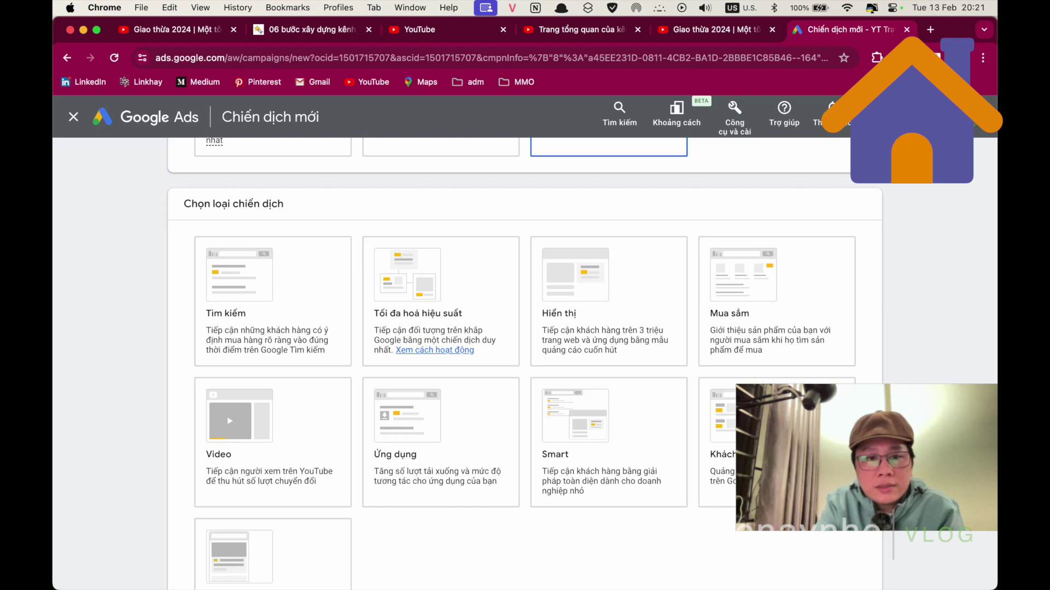
pyautogui.scroll(-1, 582, 364)
pyautogui.scroll(-1, 582, 365)
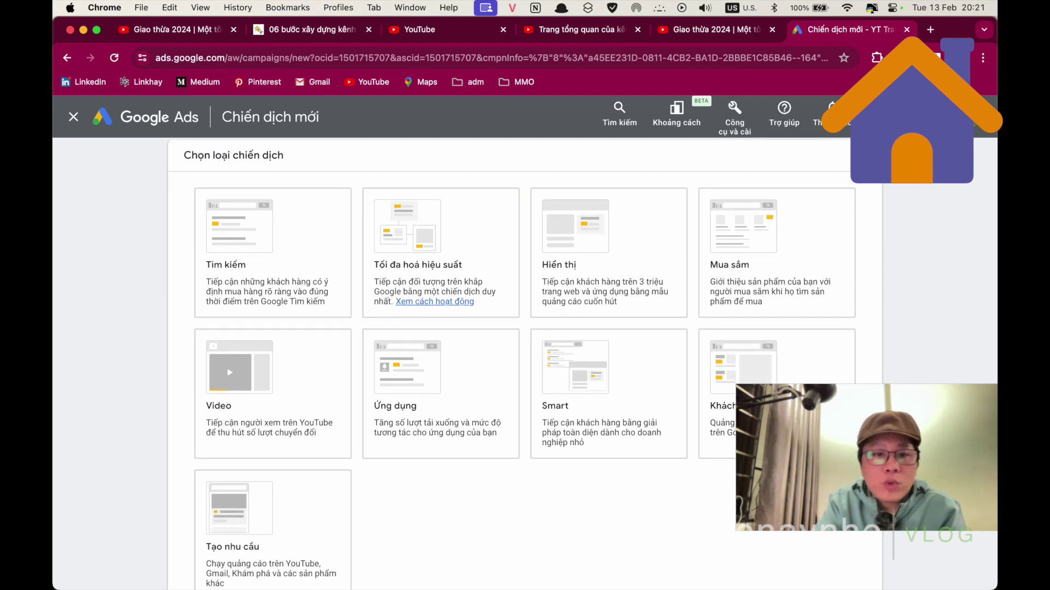
# - Examine the Tìm kiếm, Tối đa hoá hiệu suất and Hiển thị campaign types
pyautogui.click(273, 393)
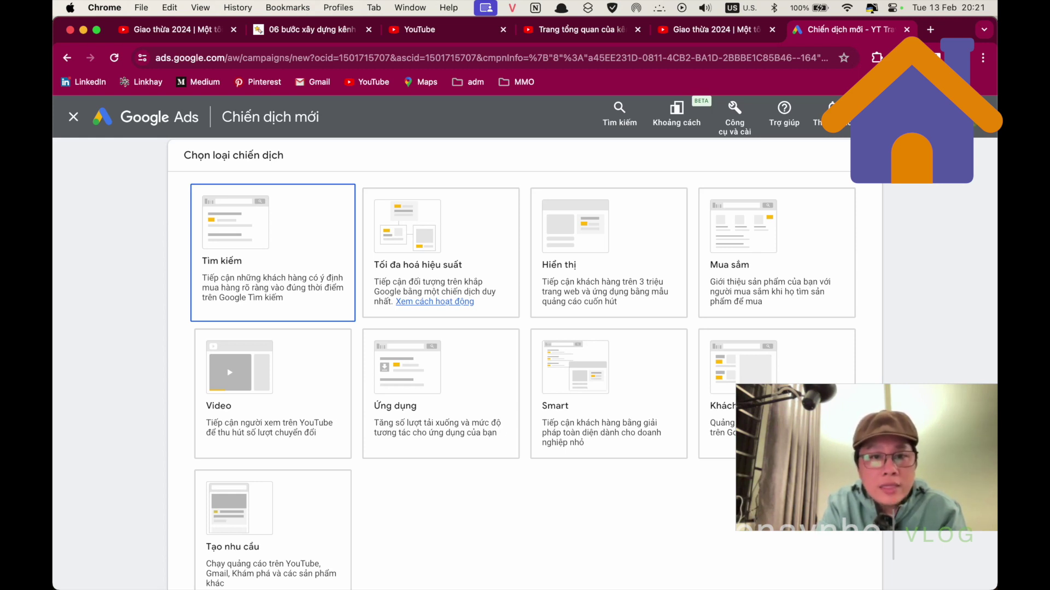
pyautogui.click(441, 253)
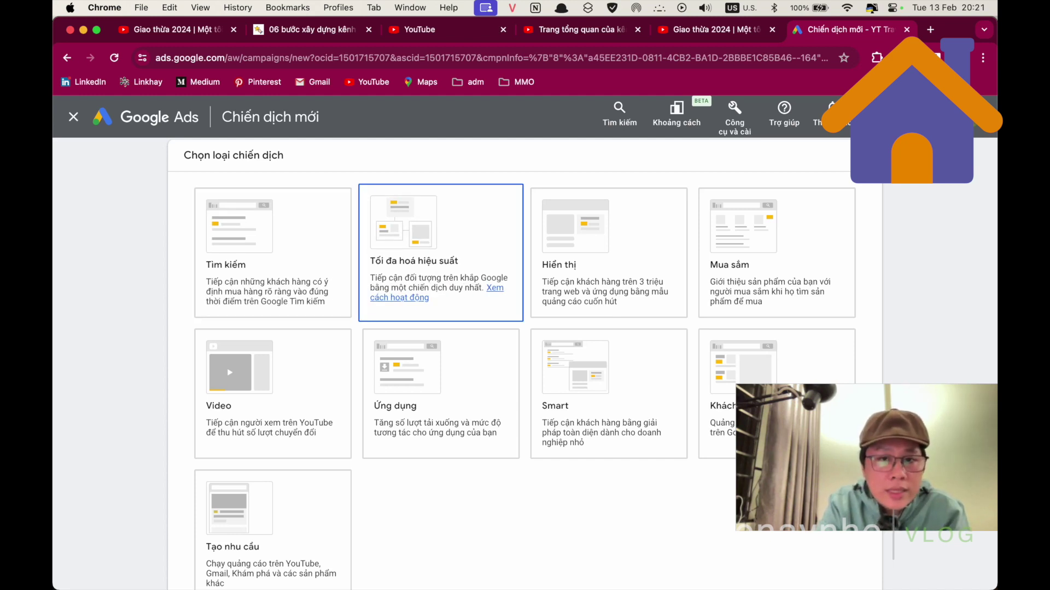
pyautogui.click(609, 253)
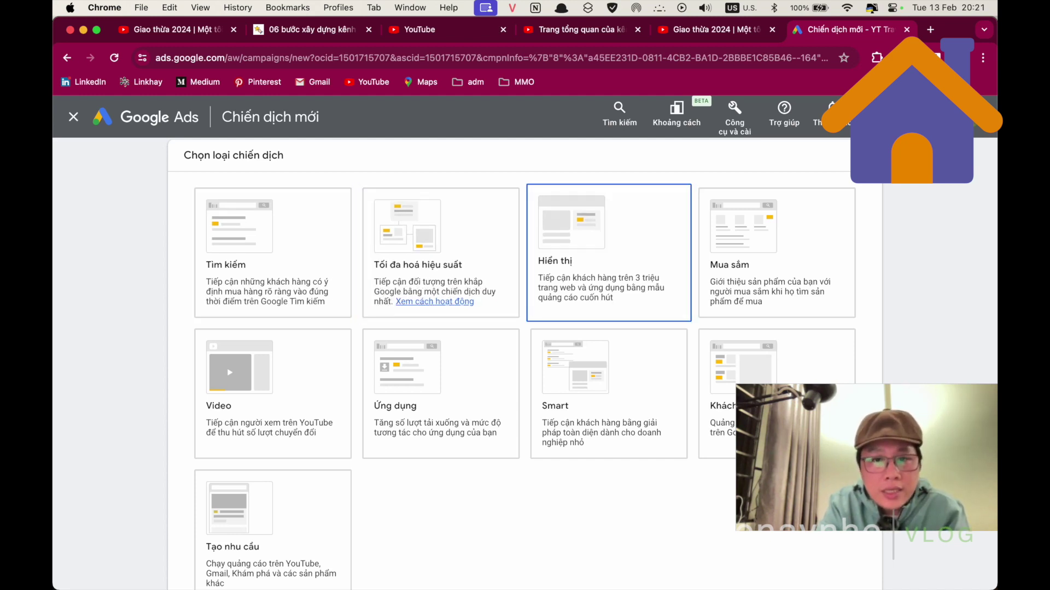
pyautogui.click(273, 393)
pyautogui.click(609, 253)
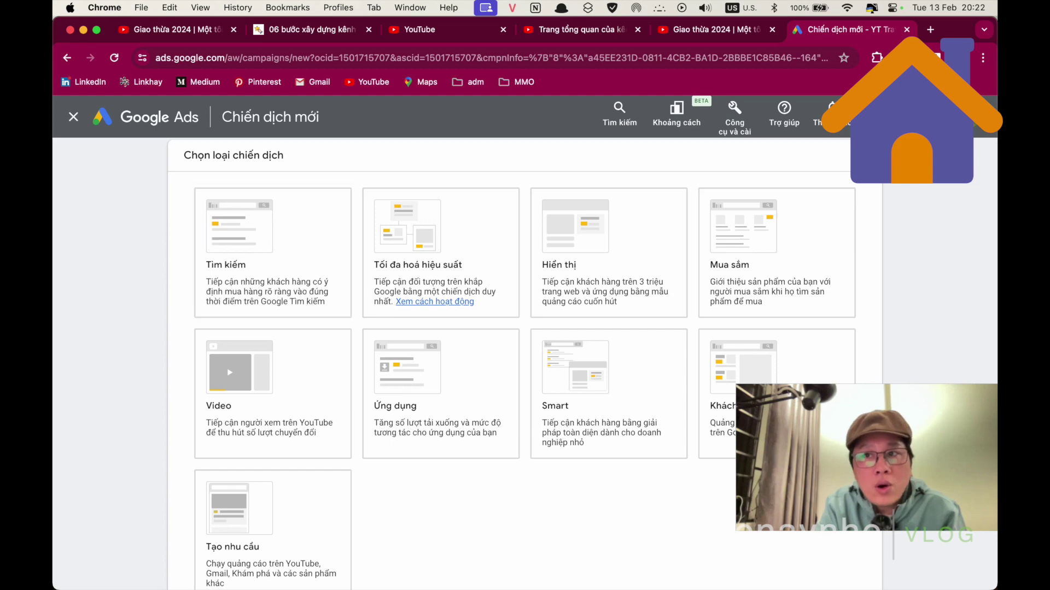
# - Search Google for "trekking núi samu" in a new tab, and return to examine the Ứng dụng, Smart and Khách sạn campaign types
pyautogui.click(931, 29)
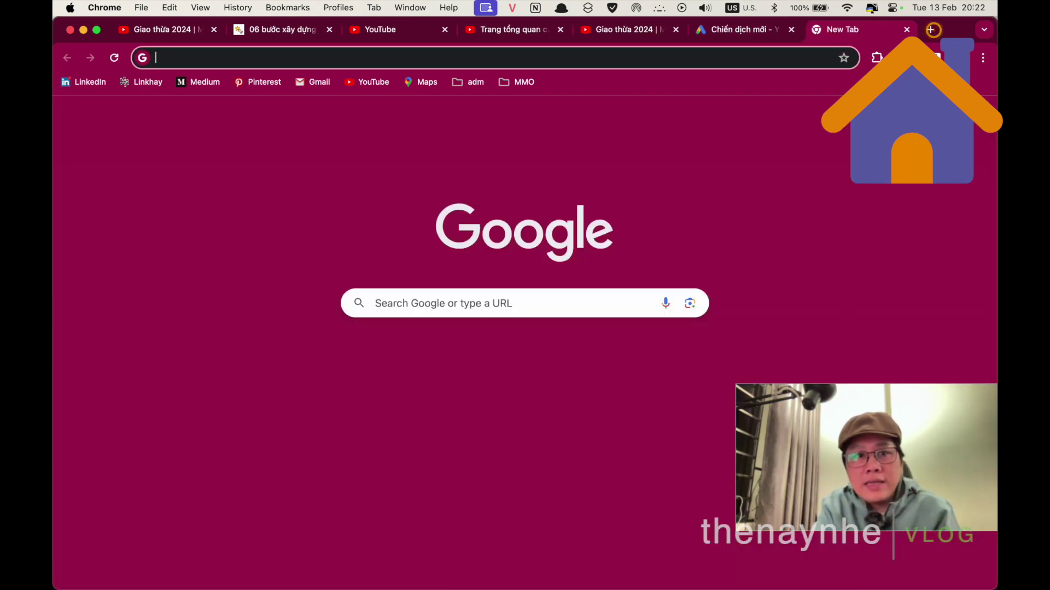
pyautogui.click(453, 307)
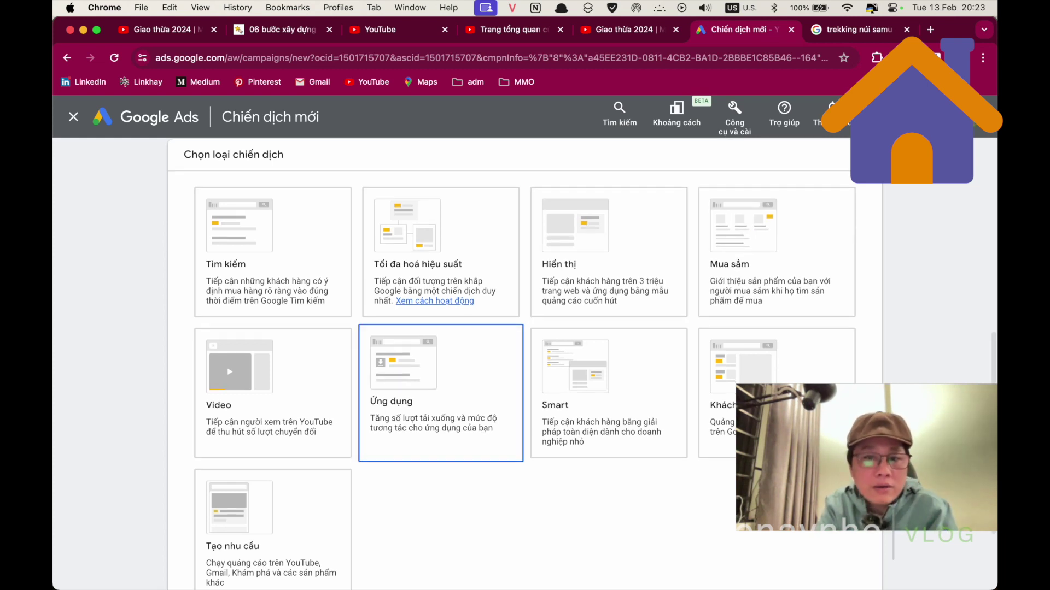
pyautogui.scroll(-2, 441, 393)
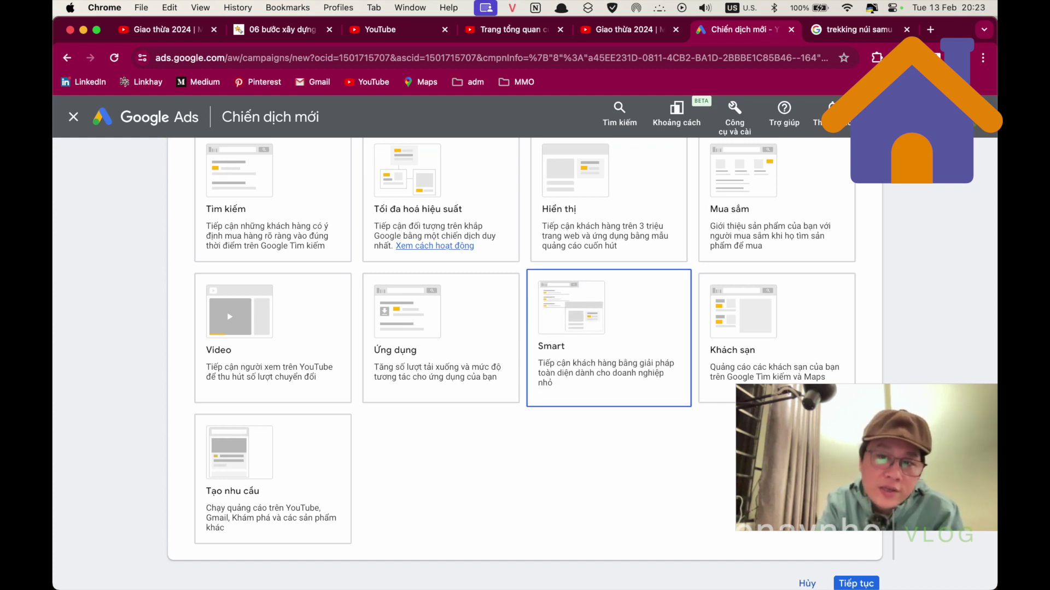
pyautogui.scroll(-1, 581, 364)
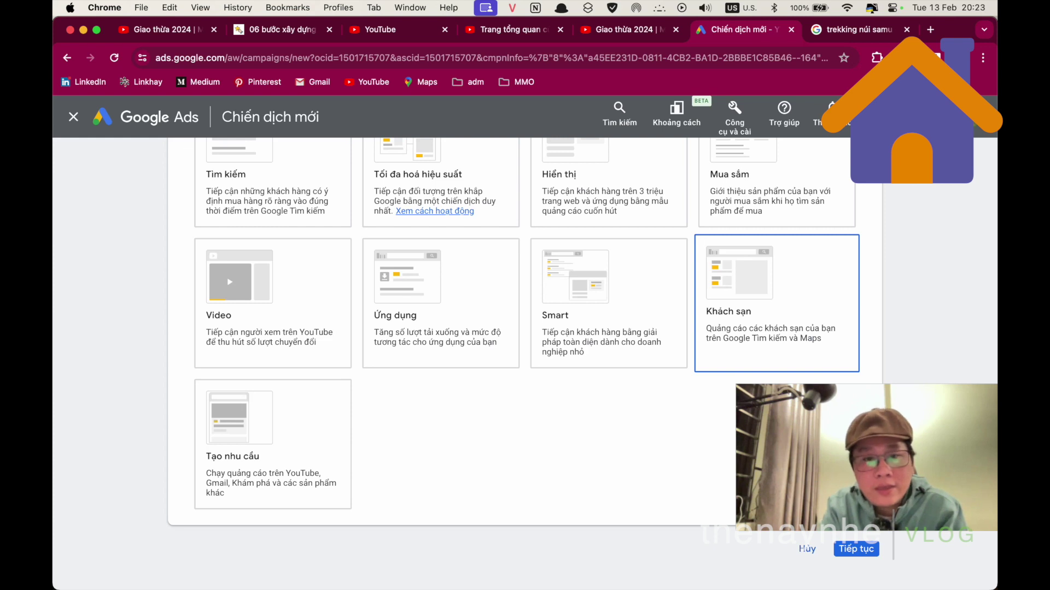
# - Examine the Tạo nhu cầu campaign type, and select Video as the campaign type
pyautogui.click(273, 443)
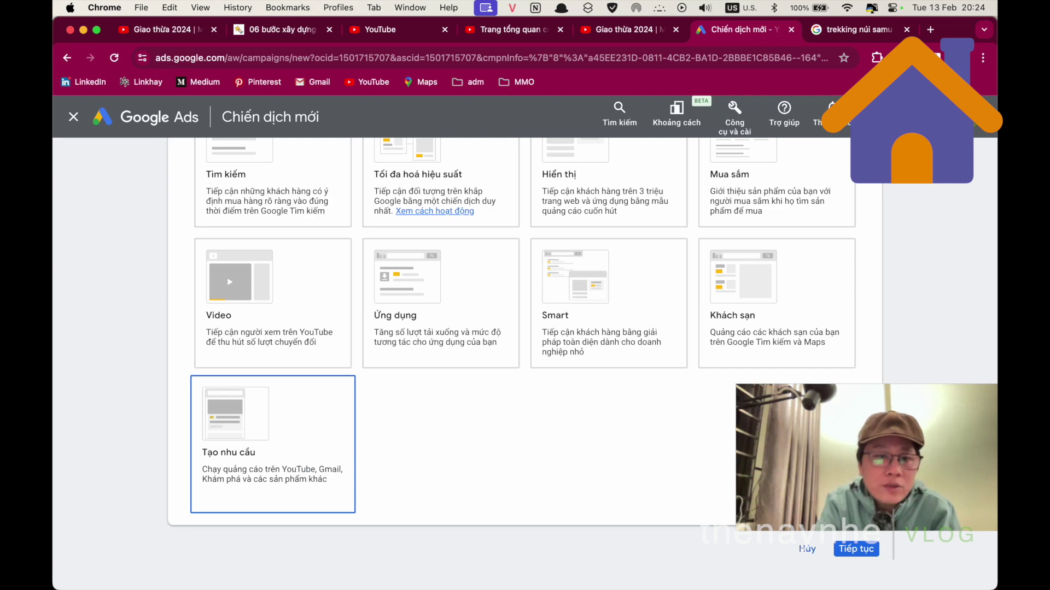
pyautogui.click(272, 303)
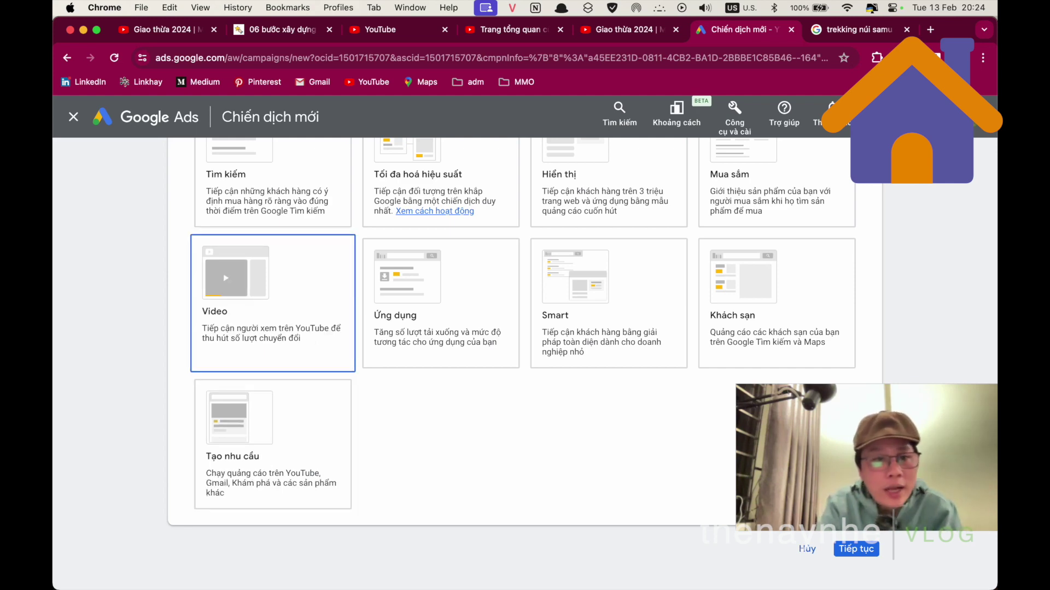
pyautogui.click(266, 302)
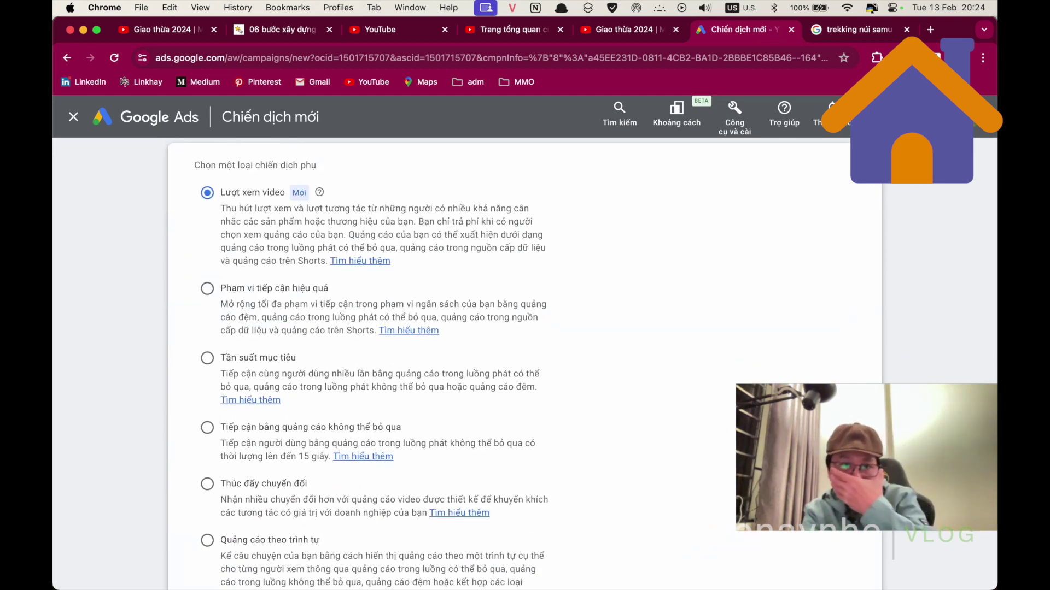
# - Examine the video campaign subtypes from Lượt xem video through Tần suất mục tiêu and read the latter's description
pyautogui.scroll(4, 509, 361)
pyautogui.scroll(-4, 509, 361)
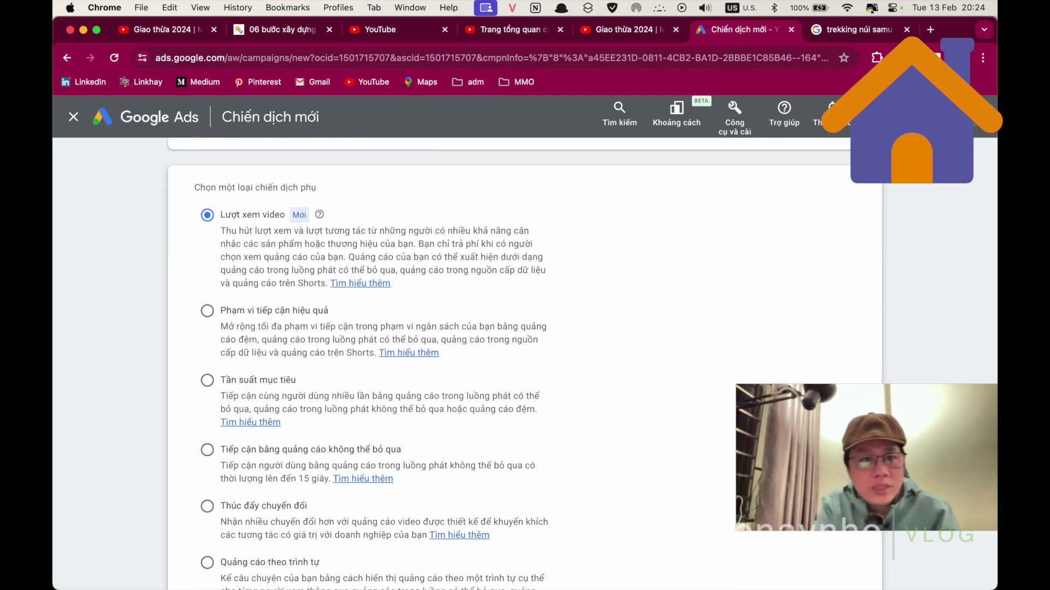
pyautogui.scroll(-2, 372, 361)
pyautogui.scroll(1, 372, 361)
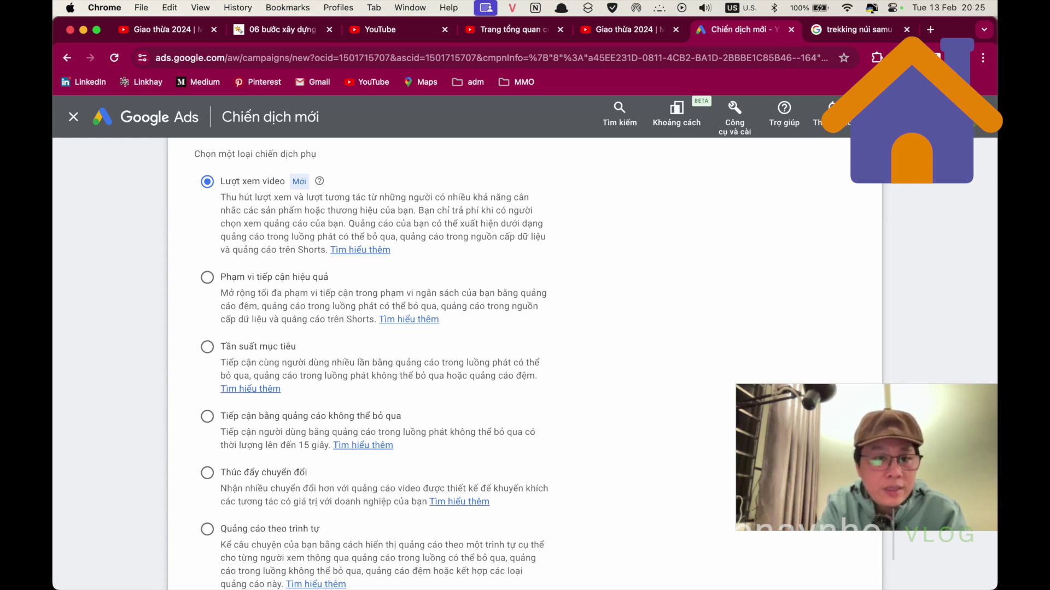
pyautogui.scroll(-4, 382, 361)
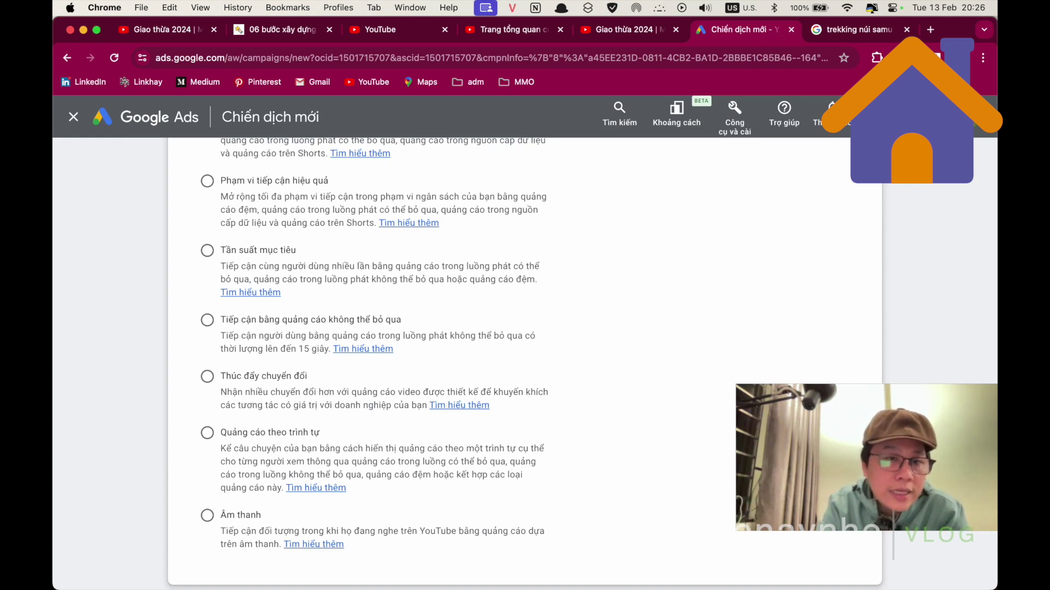
pyautogui.moveTo(220, 266); pyautogui.dragTo(538, 280)
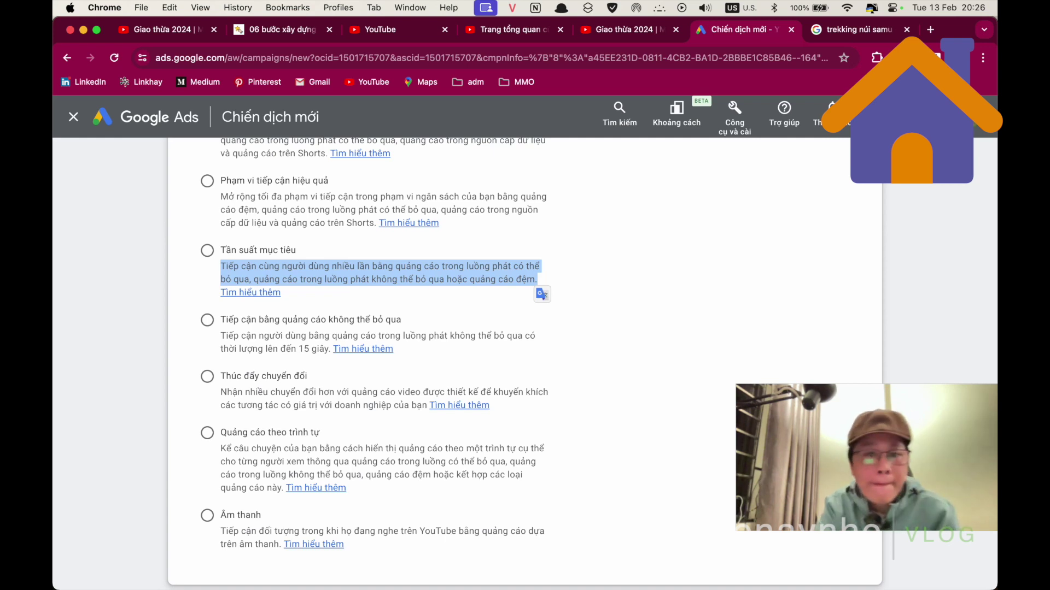
pyautogui.scroll(-2, 541, 295)
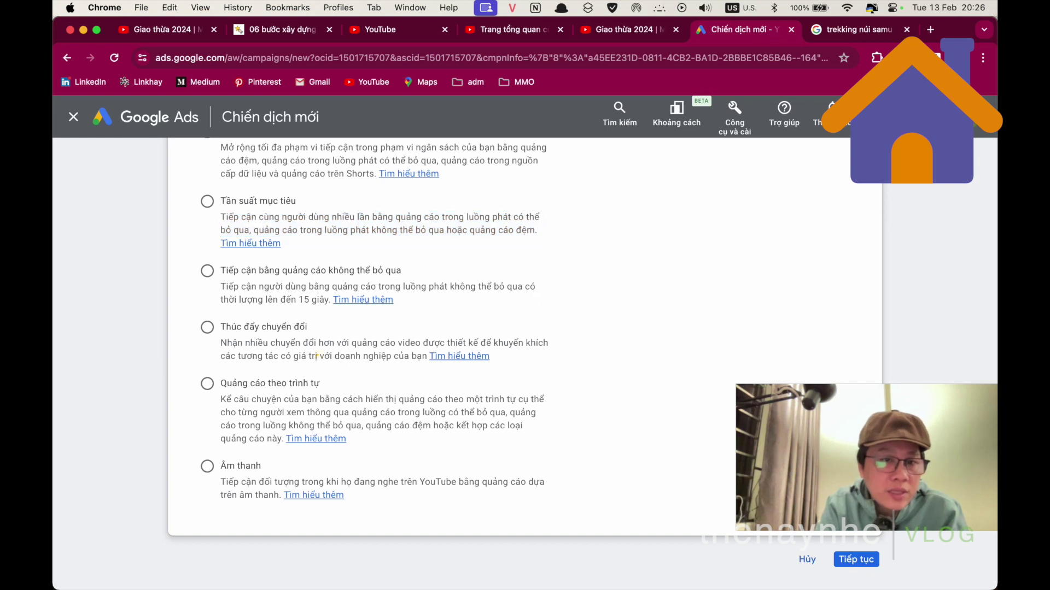
# - Read the descriptions of the Thúc đẩy chuyển đổi and Quảng cáo theo trình tự subtypes
pyautogui.moveTo(317, 356); pyautogui.dragTo(280, 343)
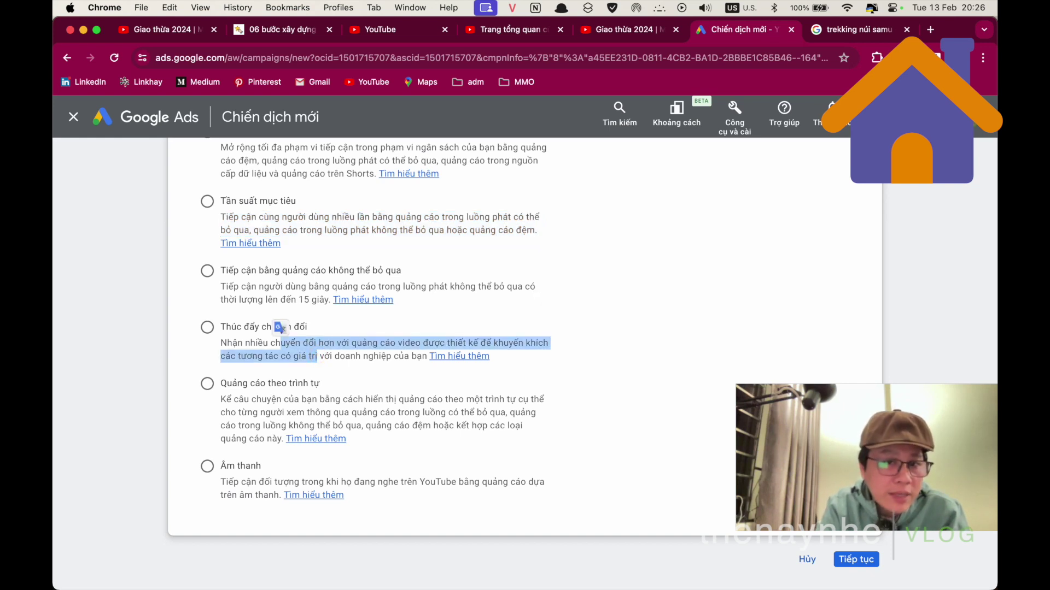
pyautogui.moveTo(429, 356); pyautogui.dragTo(223, 328)
pyautogui.click(300, 343)
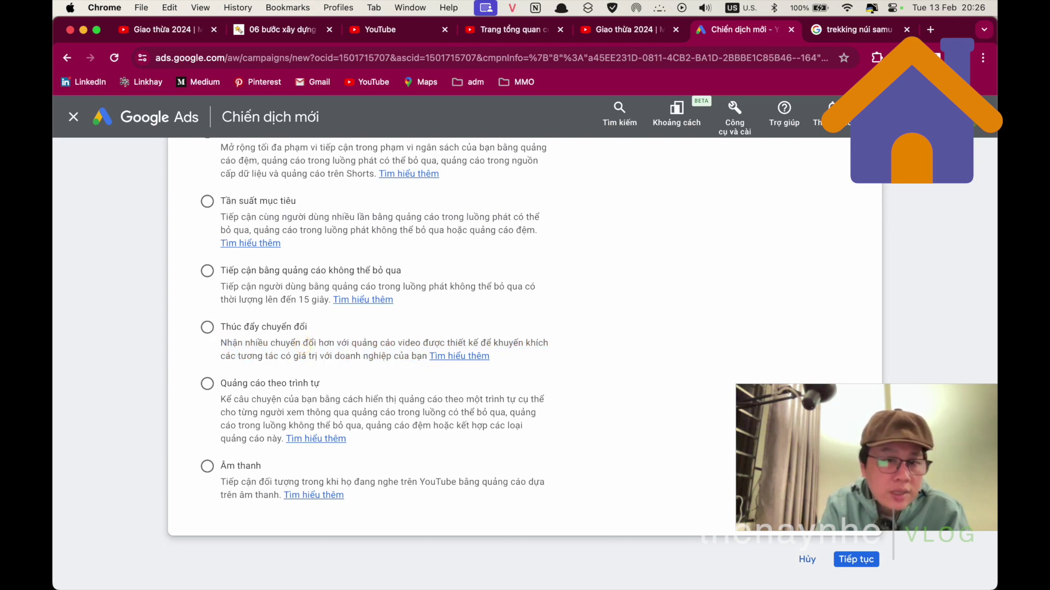
pyautogui.tripleClick(300, 344)
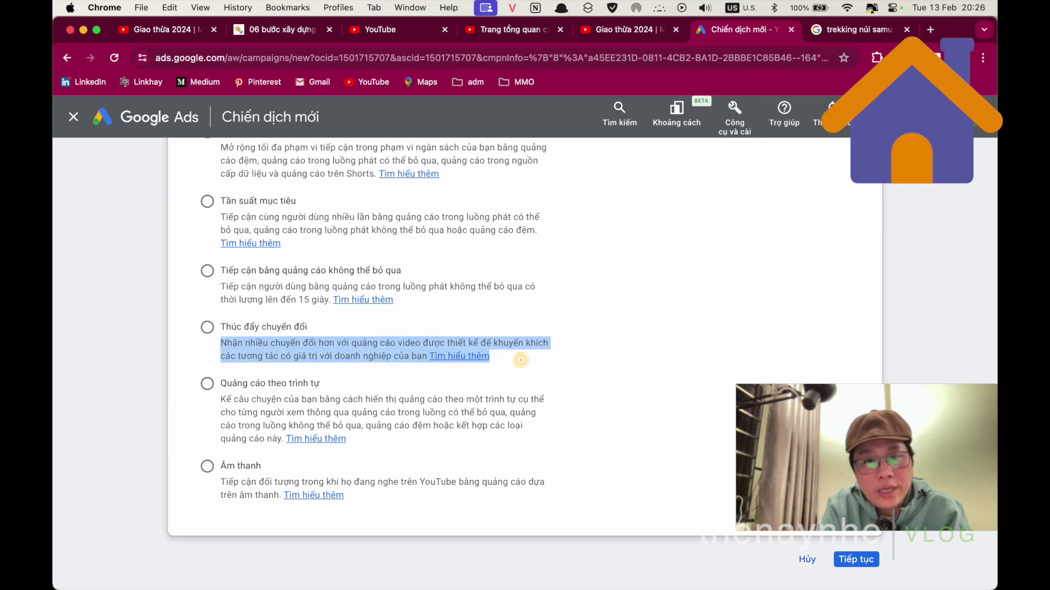
pyautogui.scroll(-2, 222, 399)
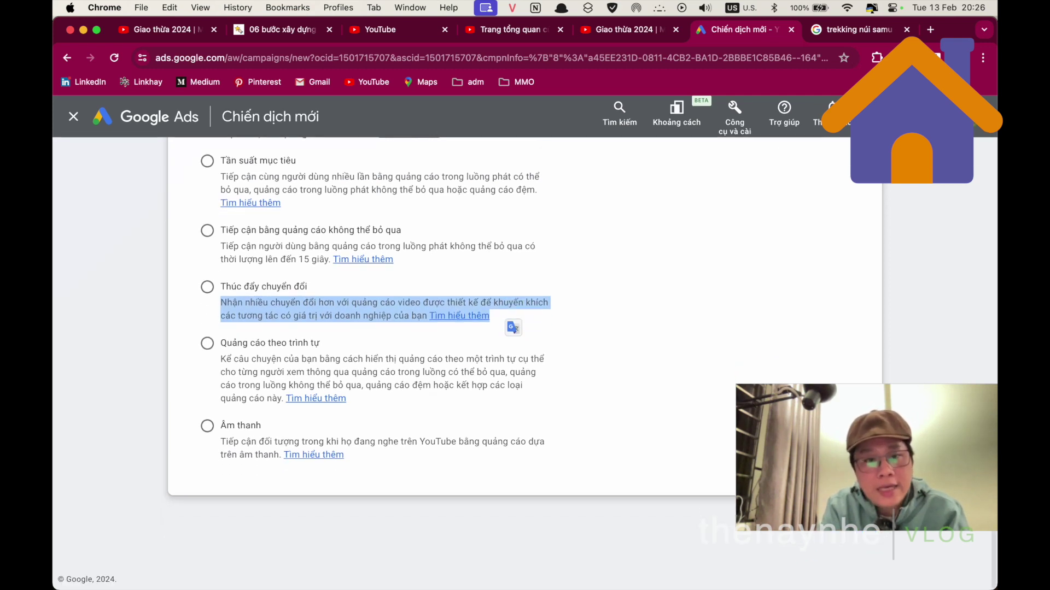
pyautogui.click(222, 359)
pyautogui.moveTo(222, 360); pyautogui.dragTo(346, 400)
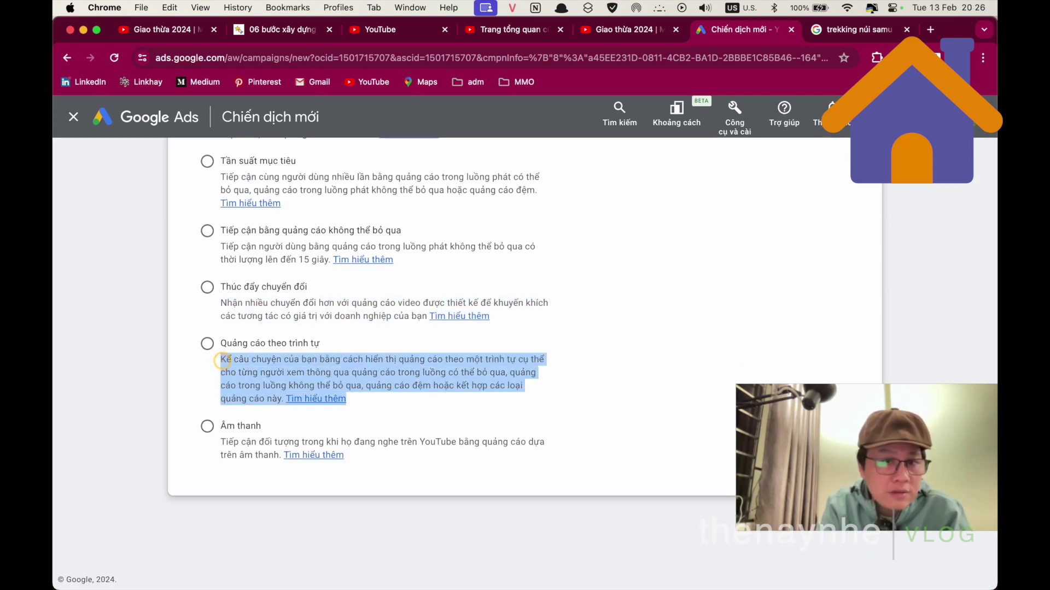
pyautogui.click(462, 378)
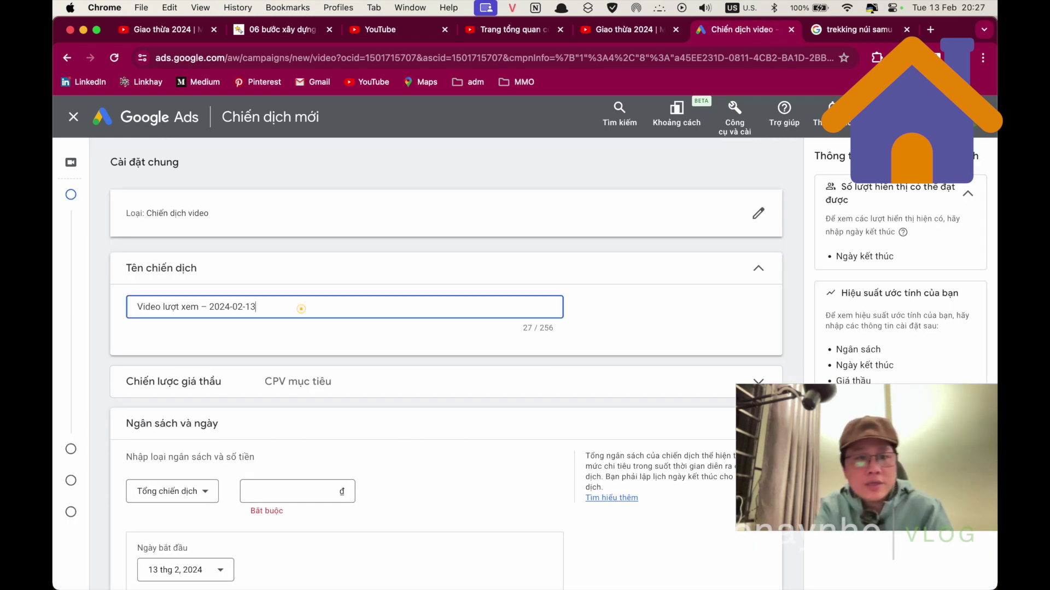
# - Enter a total campaign budget (Tổng chiến dịch) of 1.000.000 ₫
pyautogui.tripleClick(301, 308)
pyautogui.scroll(-5, 301, 309)
pyautogui.click(267, 234)
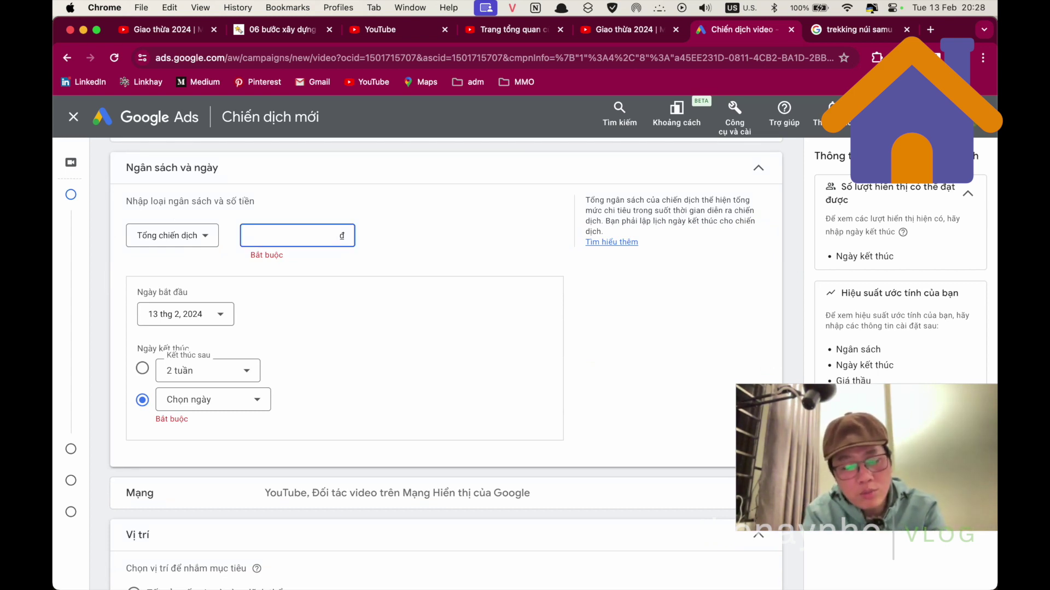
pyautogui.write('1.000.0')
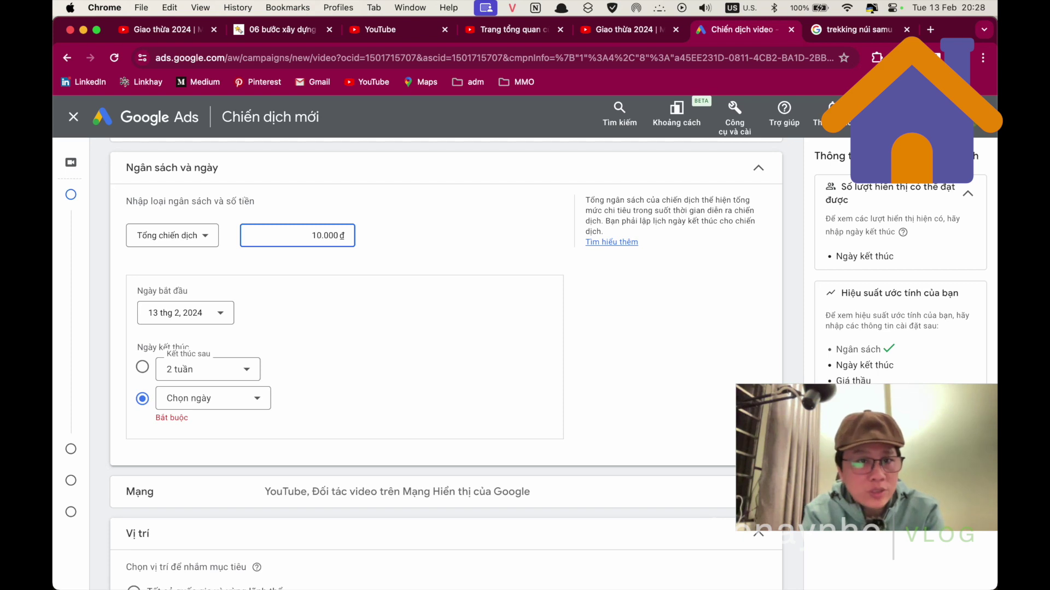
pyautogui.write('00')
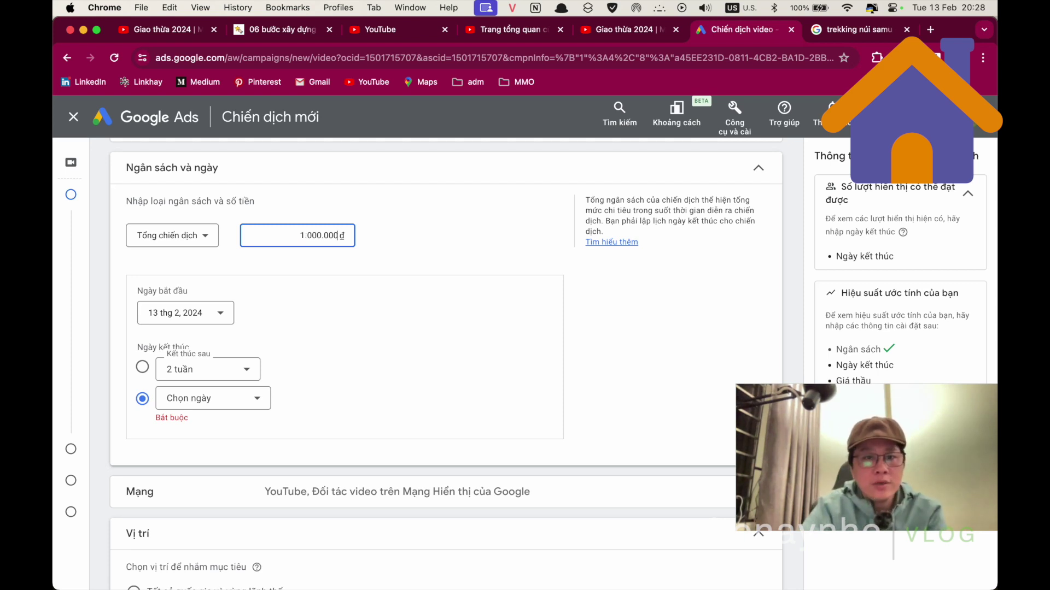
pyautogui.press('Tab')
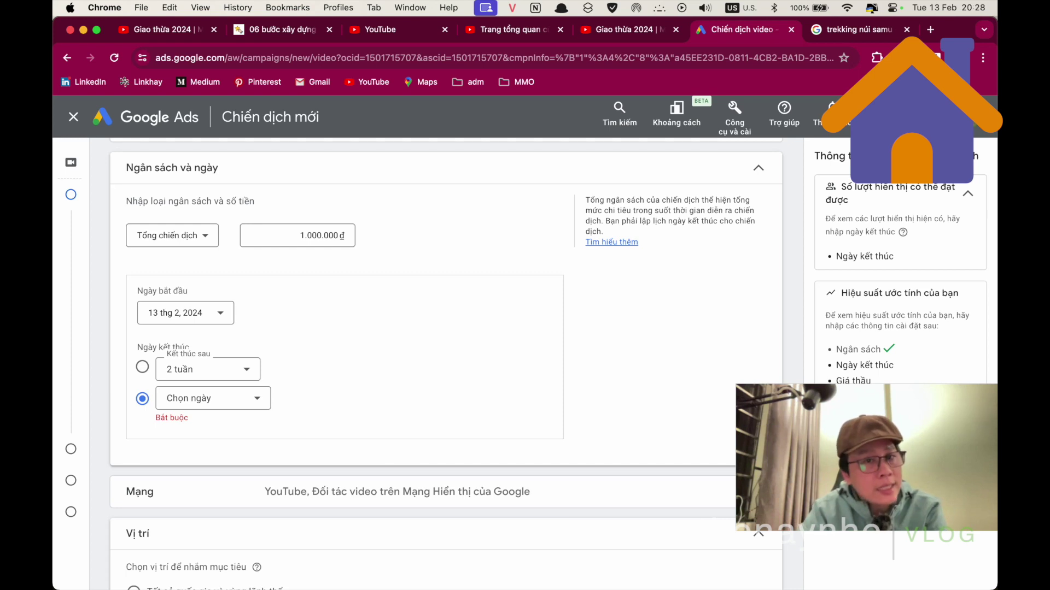
# - Change the budget type to daily (Hàng ngày) with an amount of 200.000 ₫, and open the start and end dates for editing
pyautogui.click(173, 235)
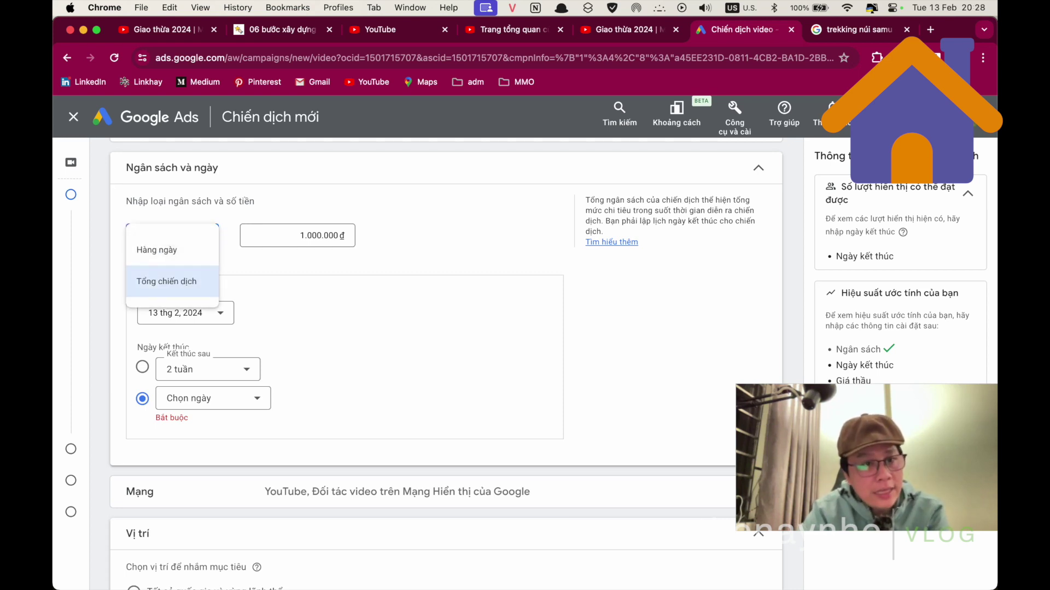
pyautogui.click(156, 250)
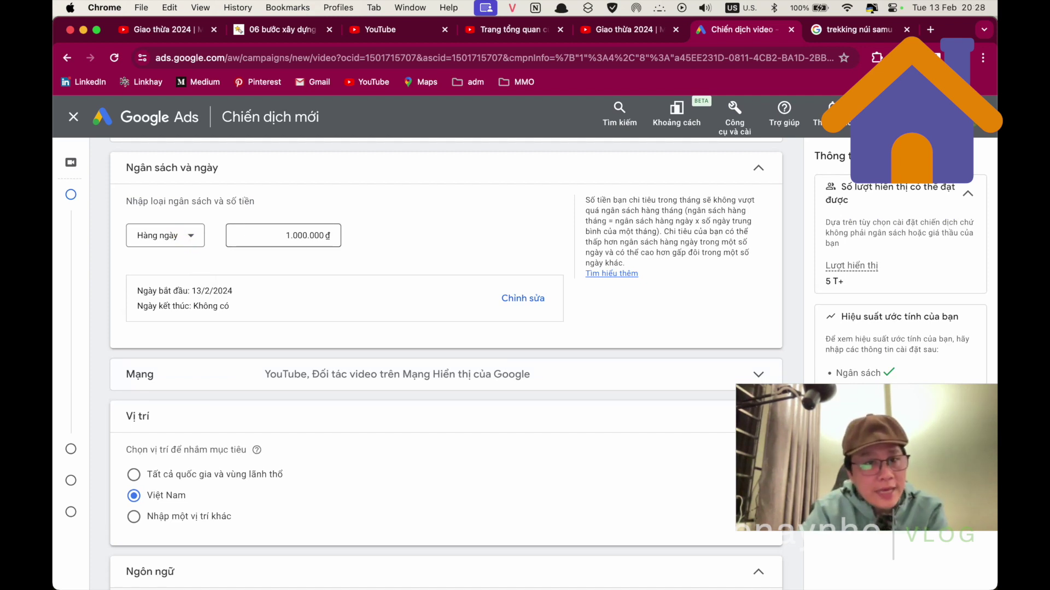
pyautogui.moveTo(290, 236); pyautogui.dragTo(299, 236)
pyautogui.write('2')
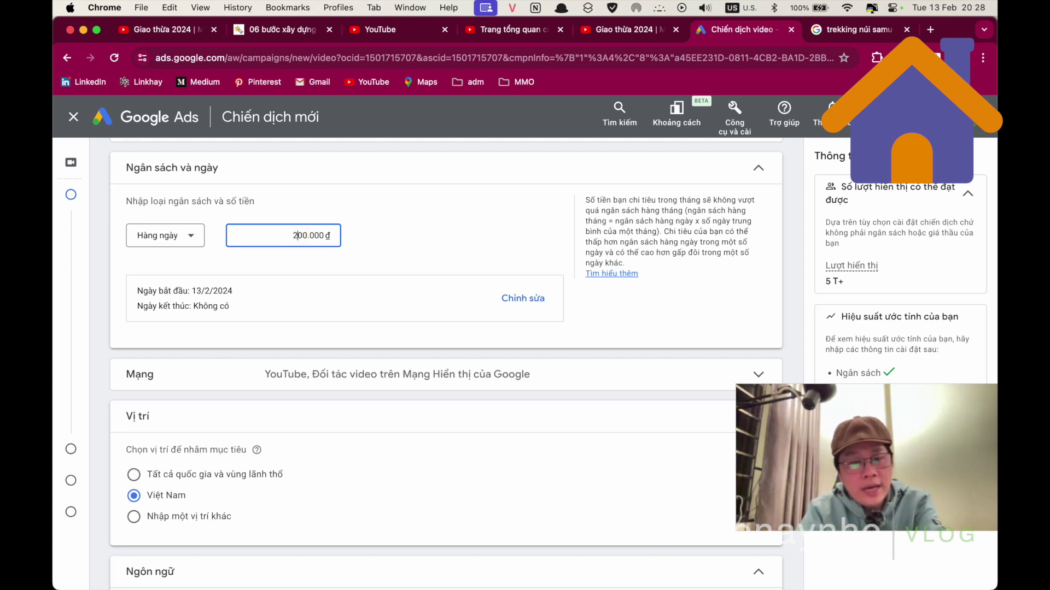
pyautogui.click(402, 219)
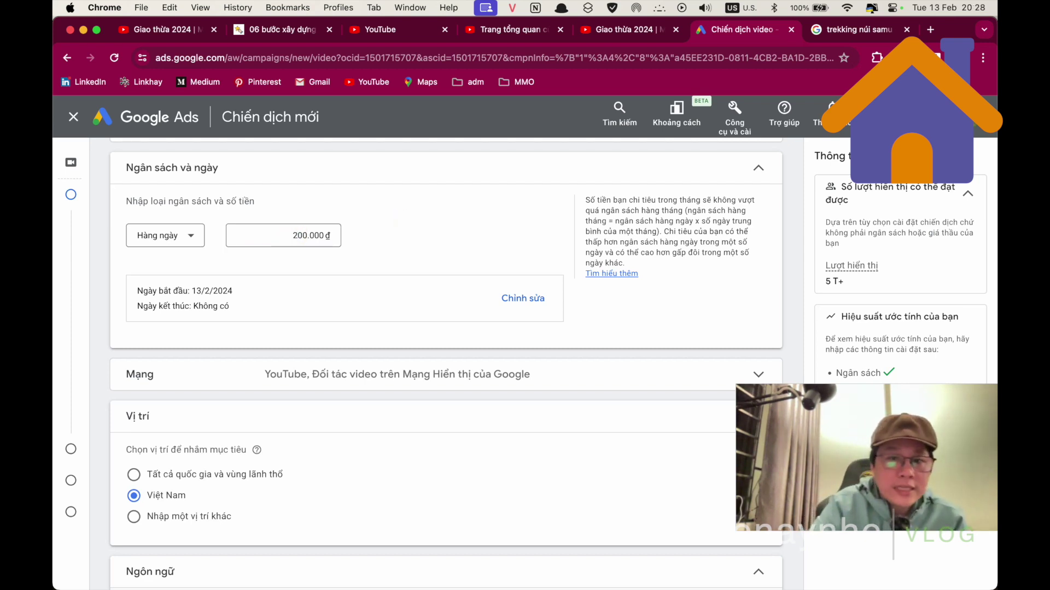
pyautogui.click(523, 298)
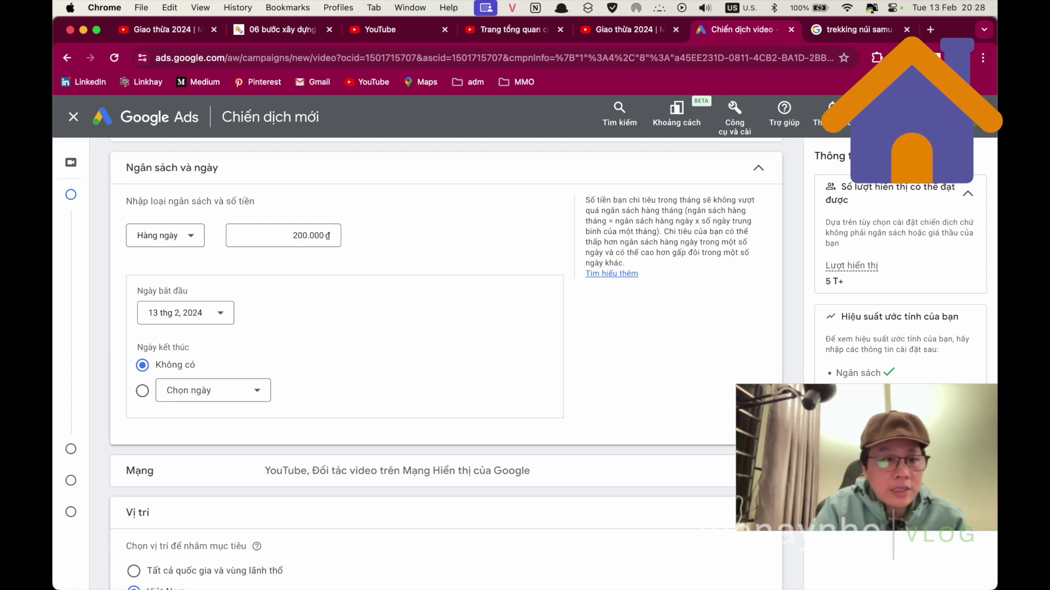
# - Expand the Mạng settings and exclude video partners on the Google Display Network (Đối tác video trên Mạng Hiển thị của Google)
pyautogui.scroll(-6, 446, 360)
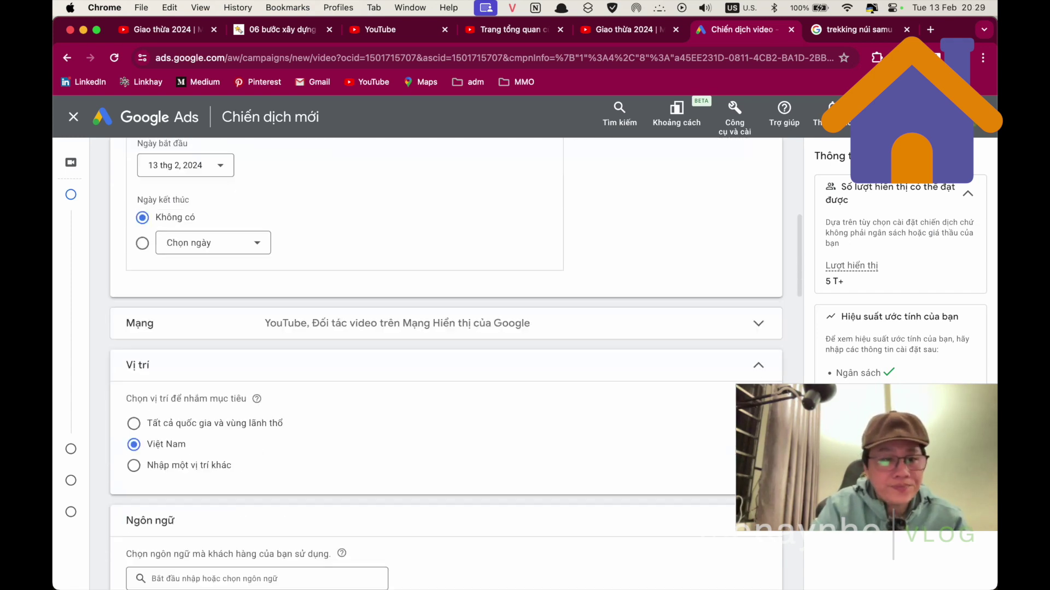
pyautogui.scroll(1, 446, 361)
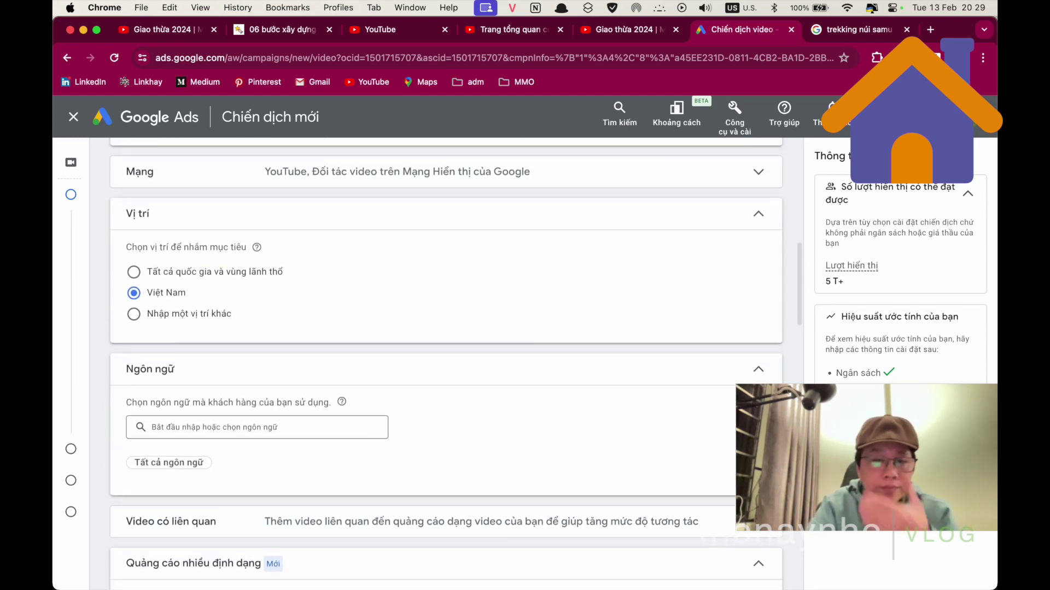
pyautogui.click(758, 174)
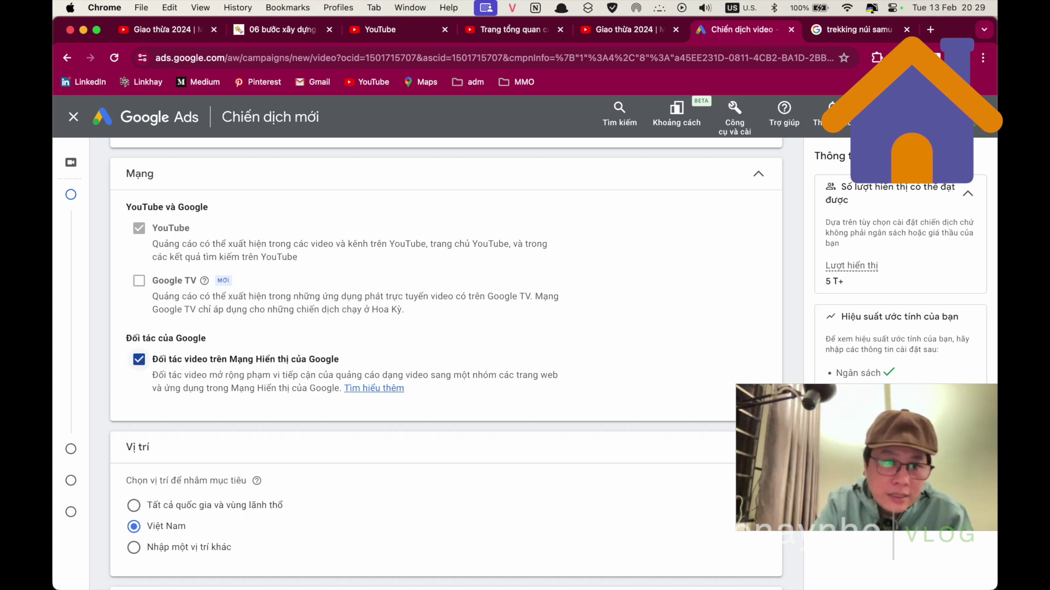
pyautogui.click(138, 359)
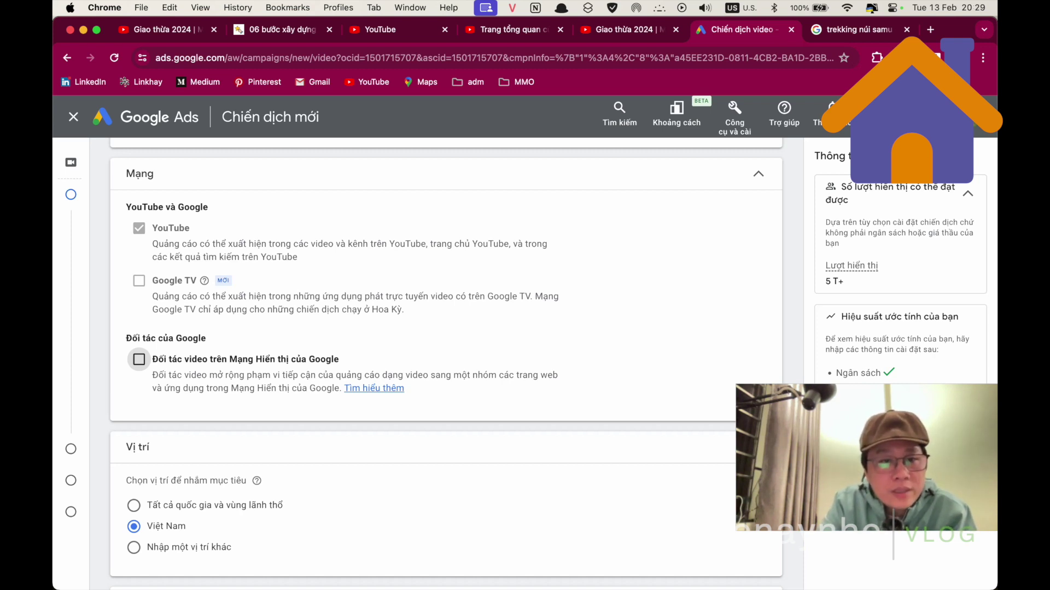
pyautogui.scroll(1, 446, 361)
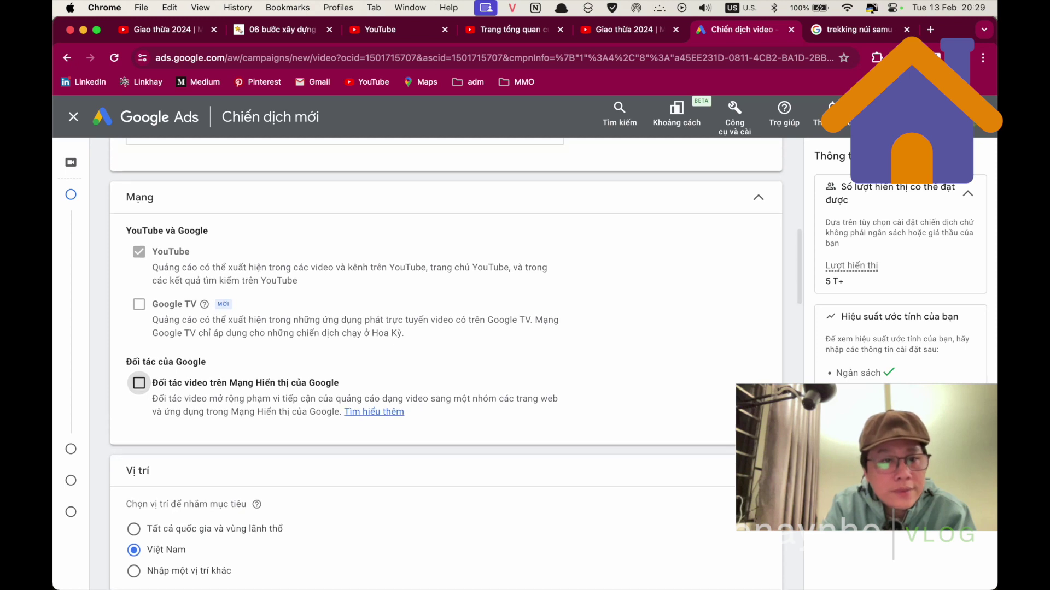
pyautogui.scroll(1, 445, 361)
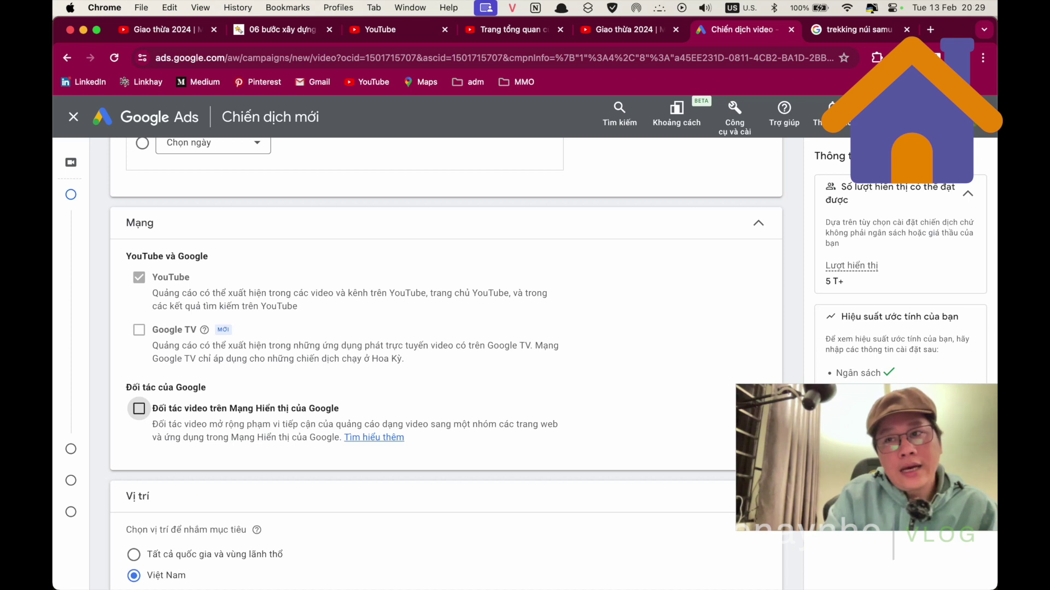
pyautogui.scroll(-1, 446, 361)
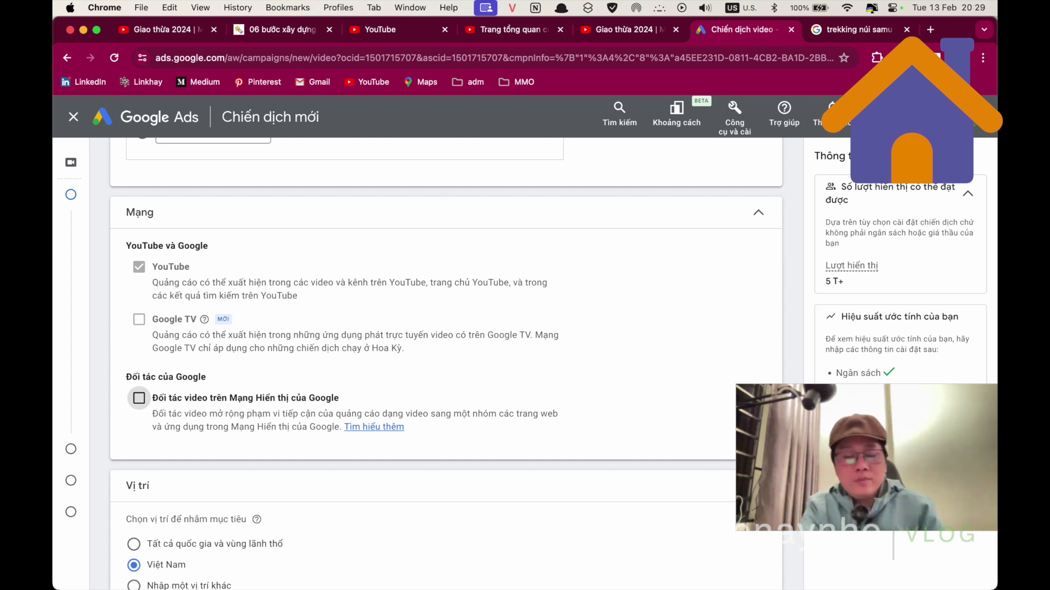
# - Try targeting only the city Hà Nội, Hà Nội, Việt Nam as another location (Nhập một vị trí khác), and switch the targeting back to Việt Nam
pyautogui.scroll(-5, 445, 360)
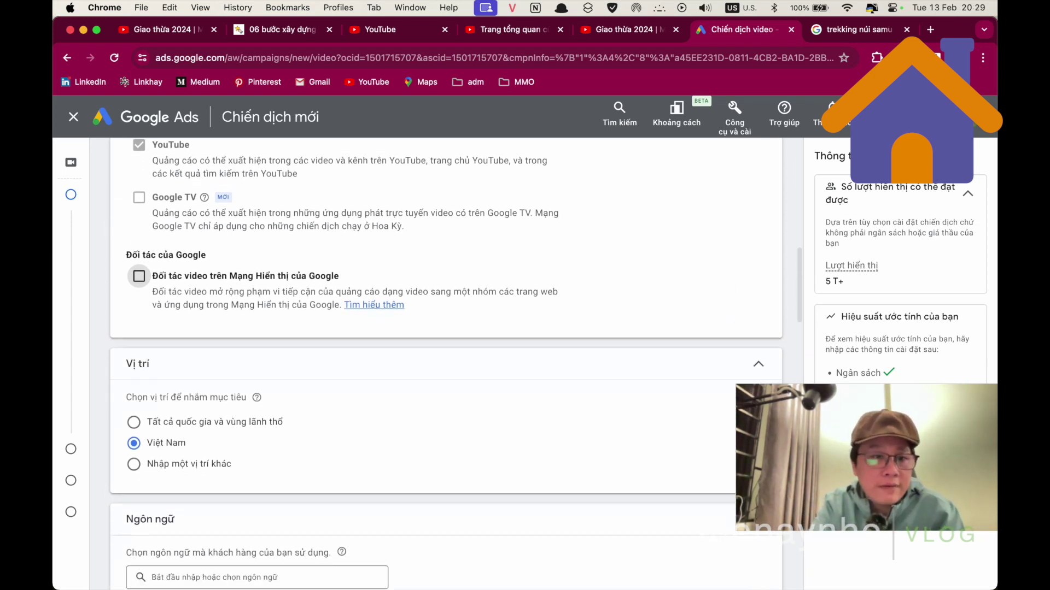
pyautogui.scroll(-4, 446, 361)
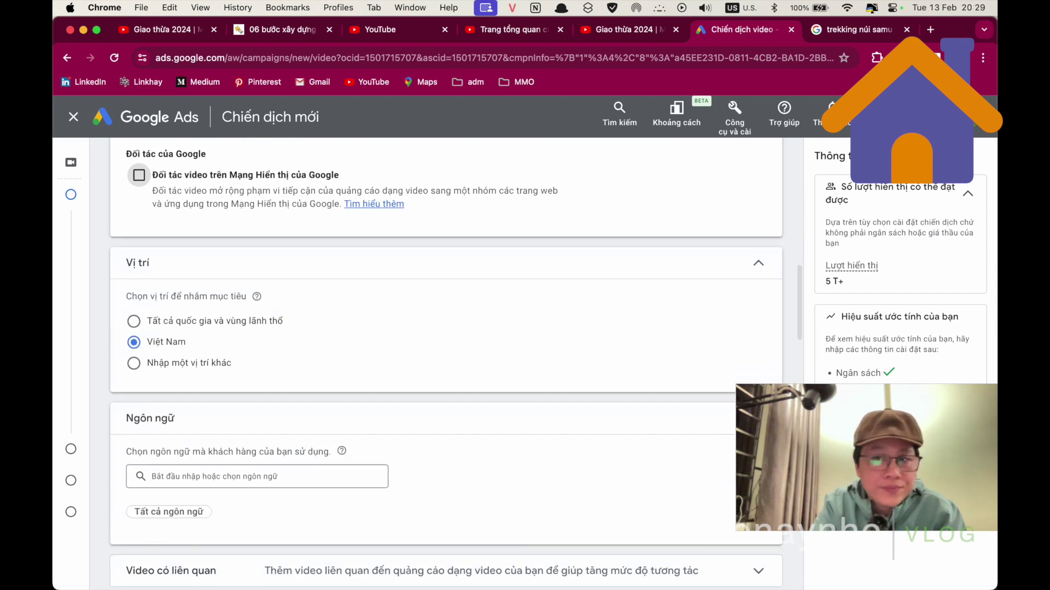
pyautogui.scroll(-5, 446, 361)
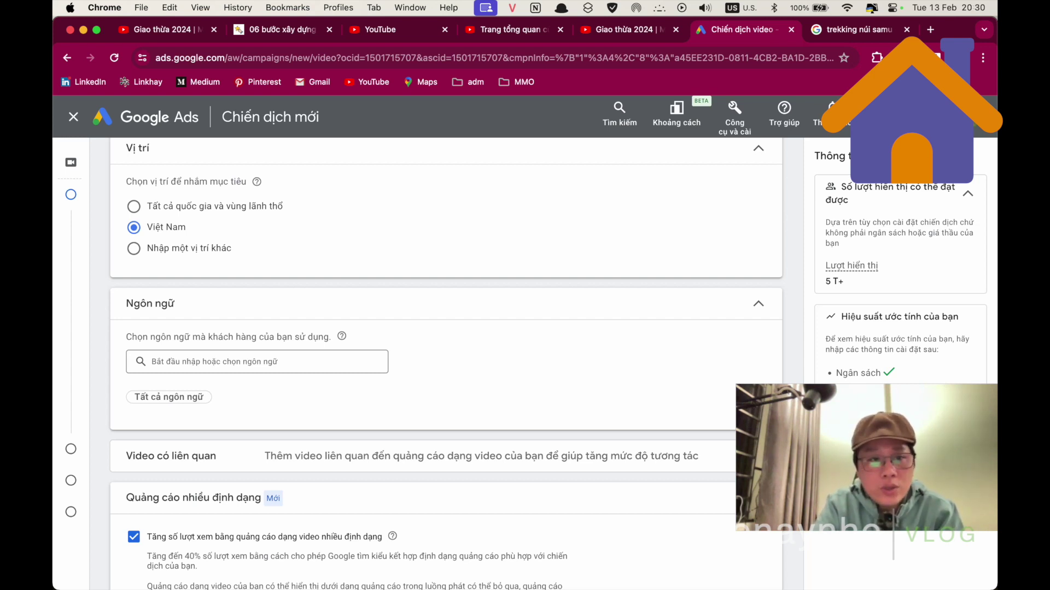
pyautogui.click(133, 248)
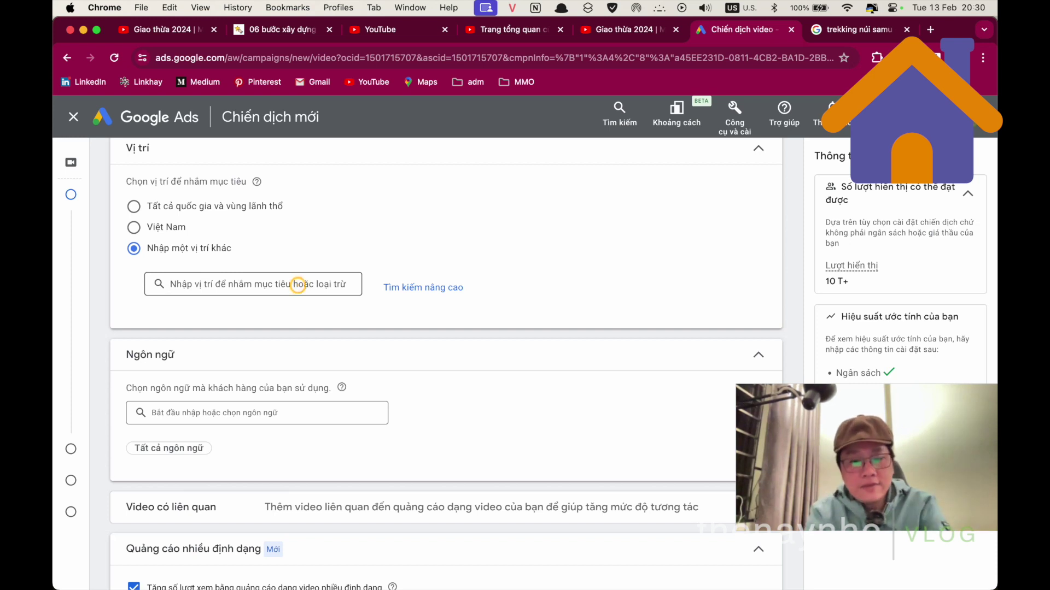
pyautogui.click(297, 284)
pyautogui.write('hà no')
pyautogui.write('i')
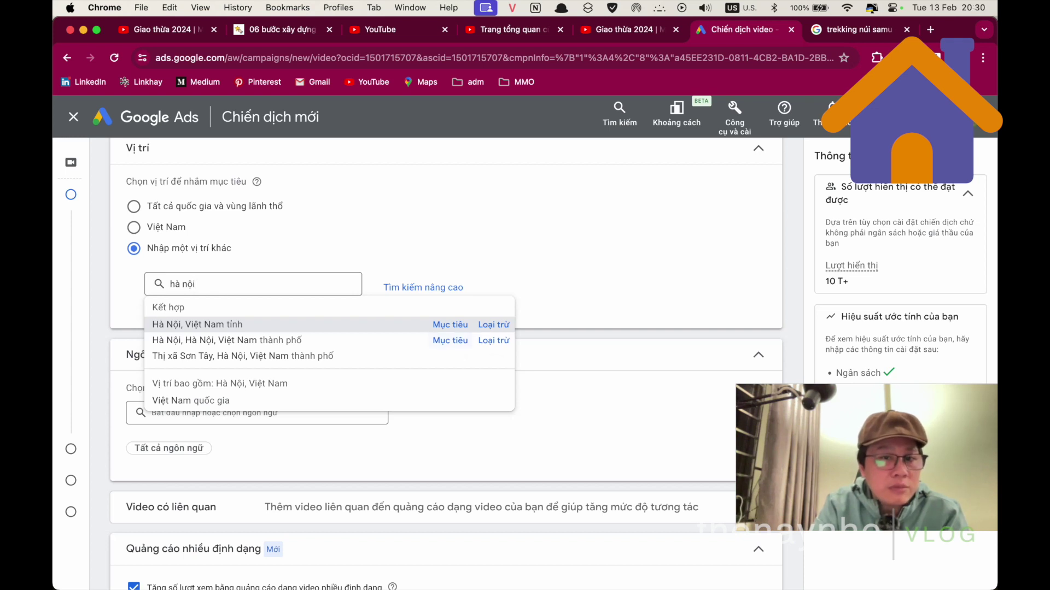
pyautogui.click(450, 340)
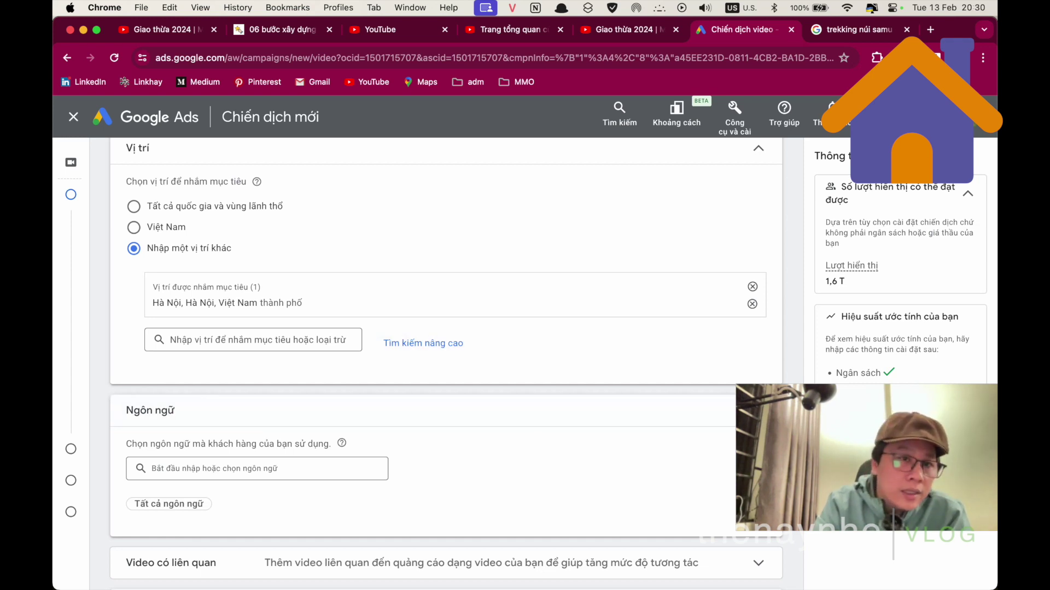
pyautogui.scroll(1, 447, 364)
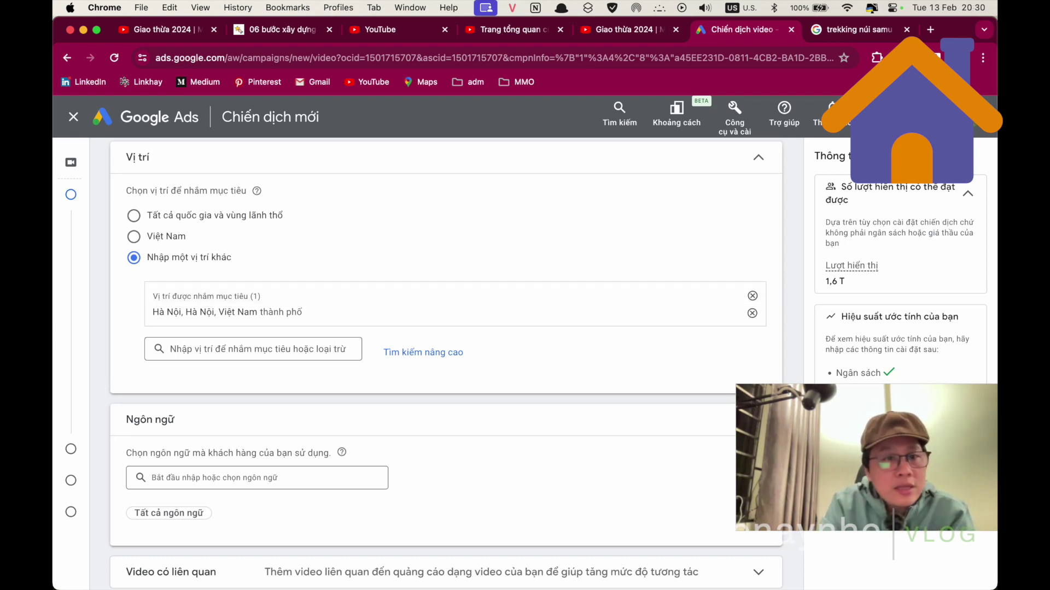
pyautogui.click(133, 236)
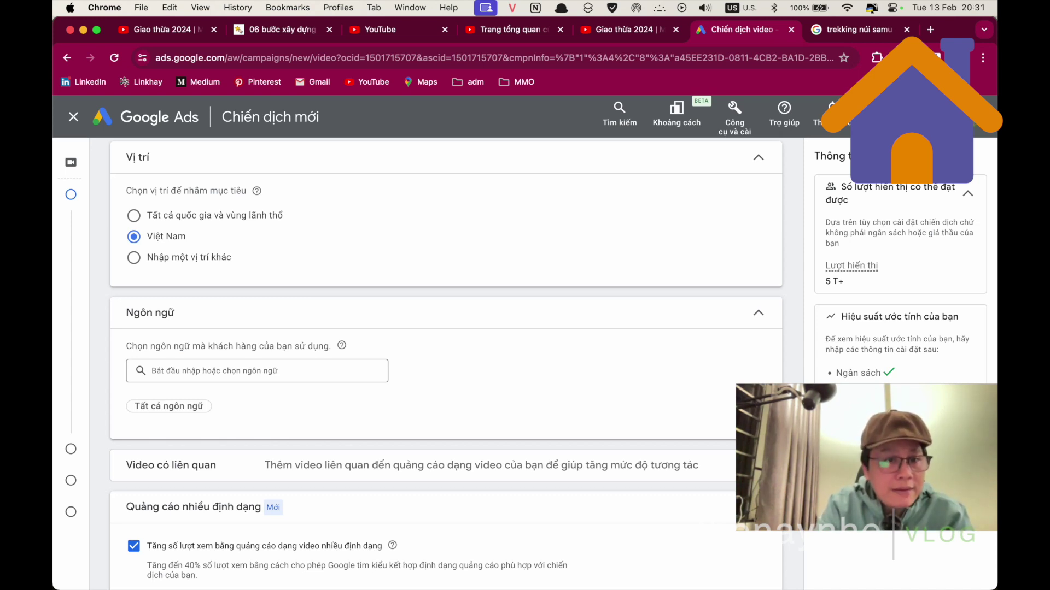
# - Review the language choices under Ngôn ngữ and the multi-format ad option under Quảng cáo nhiều định dạng
pyautogui.scroll(-1, 446, 364)
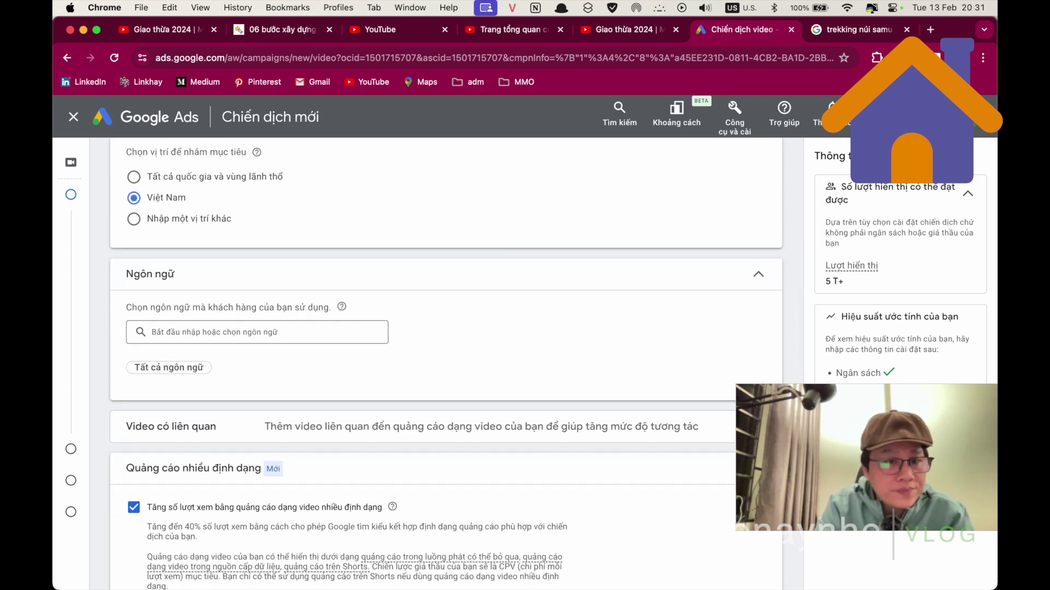
pyautogui.scroll(-4, 446, 364)
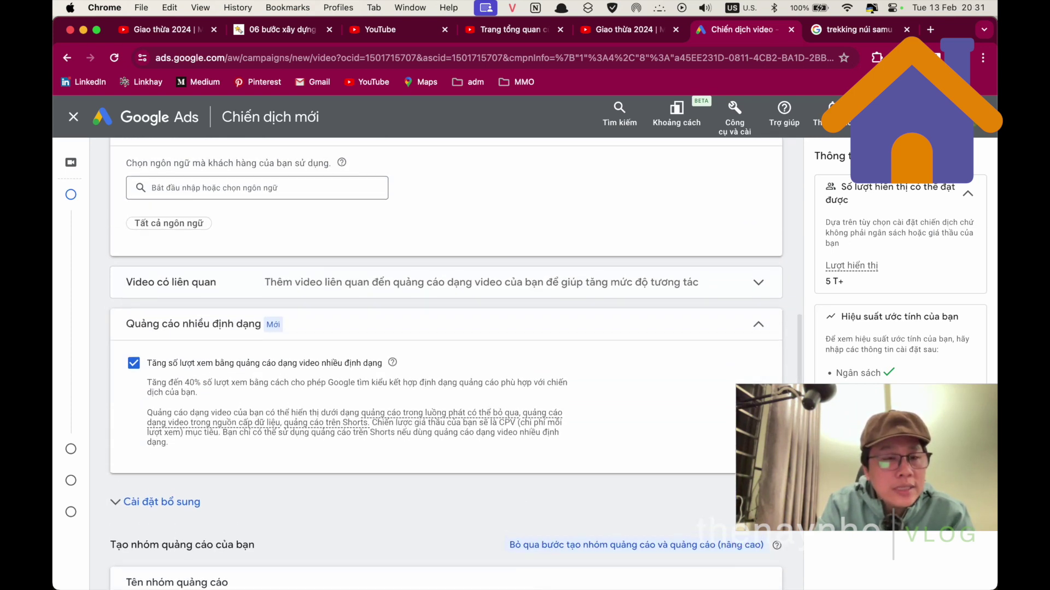
pyautogui.scroll(1, 446, 364)
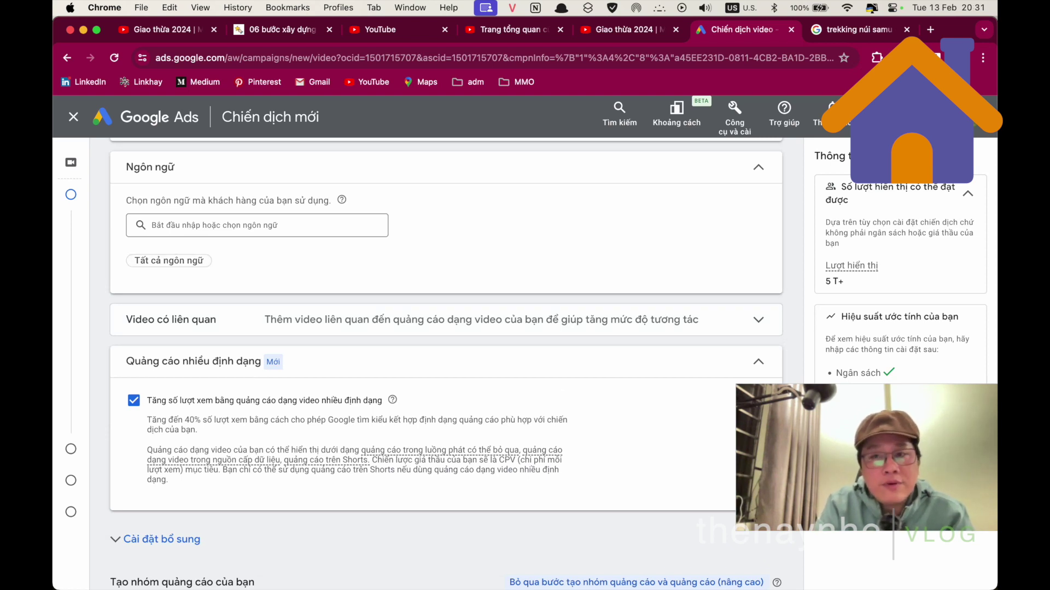
pyautogui.scroll(1, 446, 360)
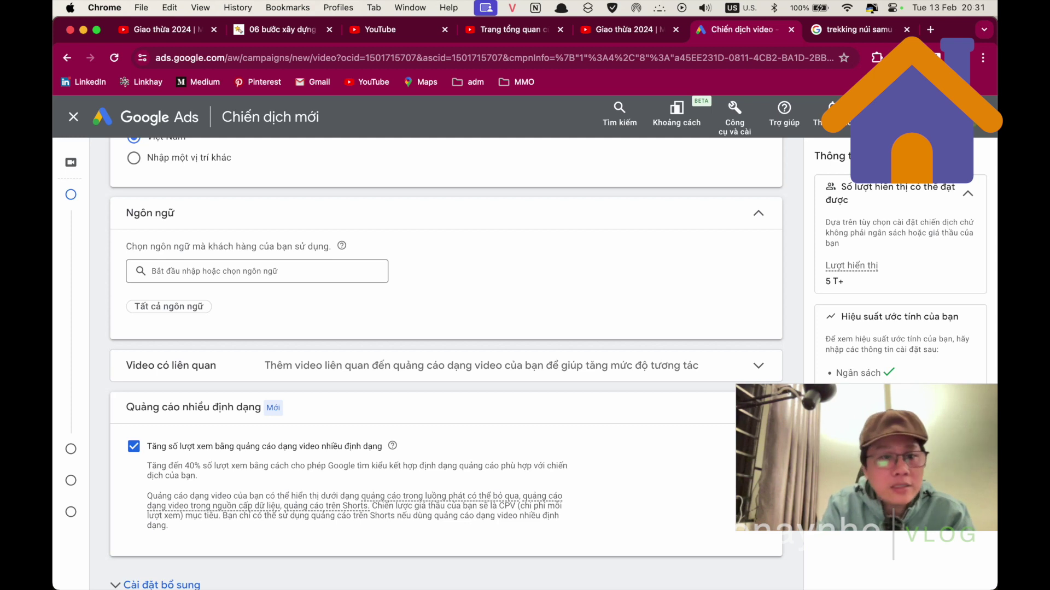
pyautogui.scroll(5, 445, 360)
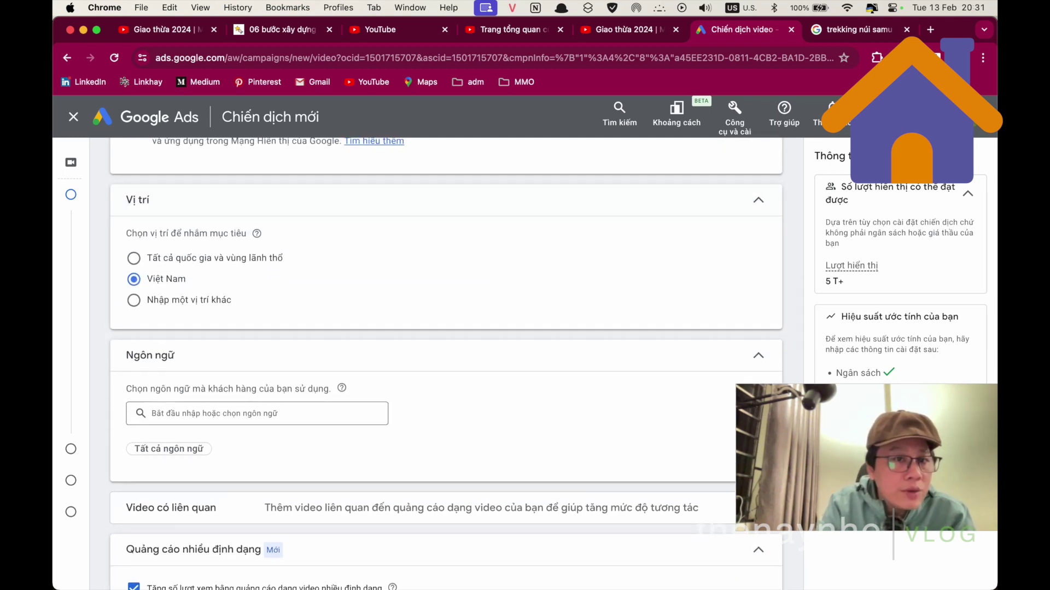
pyautogui.scroll(-5, 446, 361)
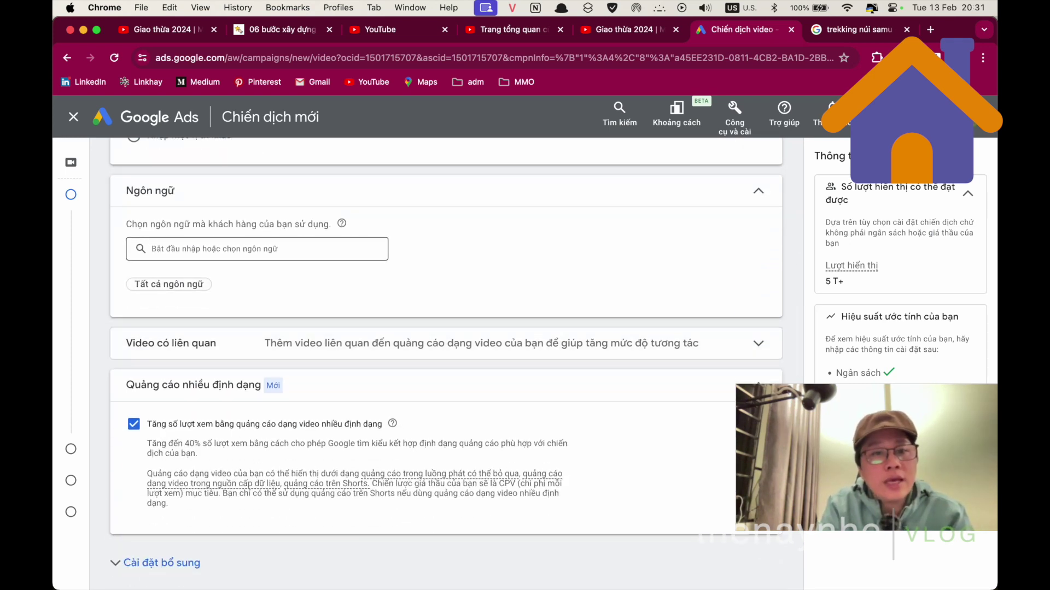
pyautogui.click(339, 248)
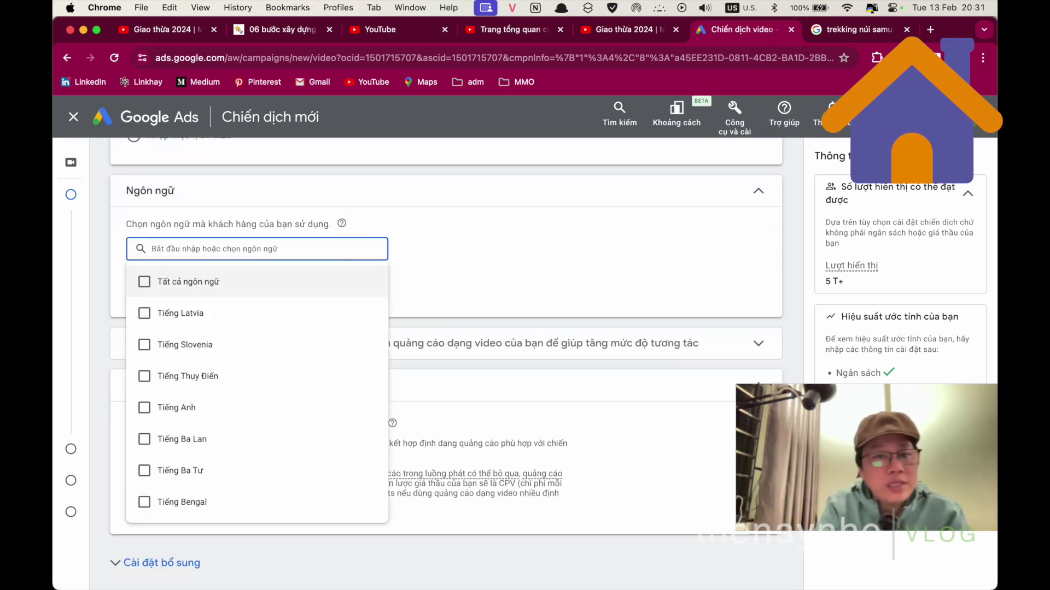
pyautogui.click(558, 286)
pyautogui.scroll(-1, 558, 286)
pyautogui.scroll(-5, 559, 288)
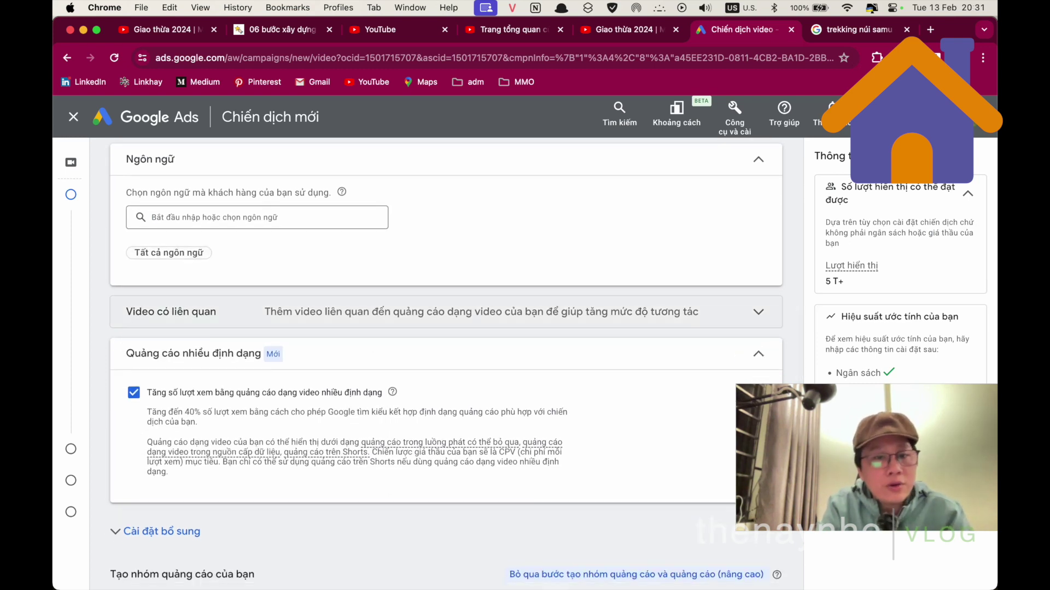
# - In Cài đặt bổ sung, set specific device targeting with Máy tính, Điện thoại di động, Máy tính bảng and Màn hình tivi all included
pyautogui.scroll(-1, 559, 288)
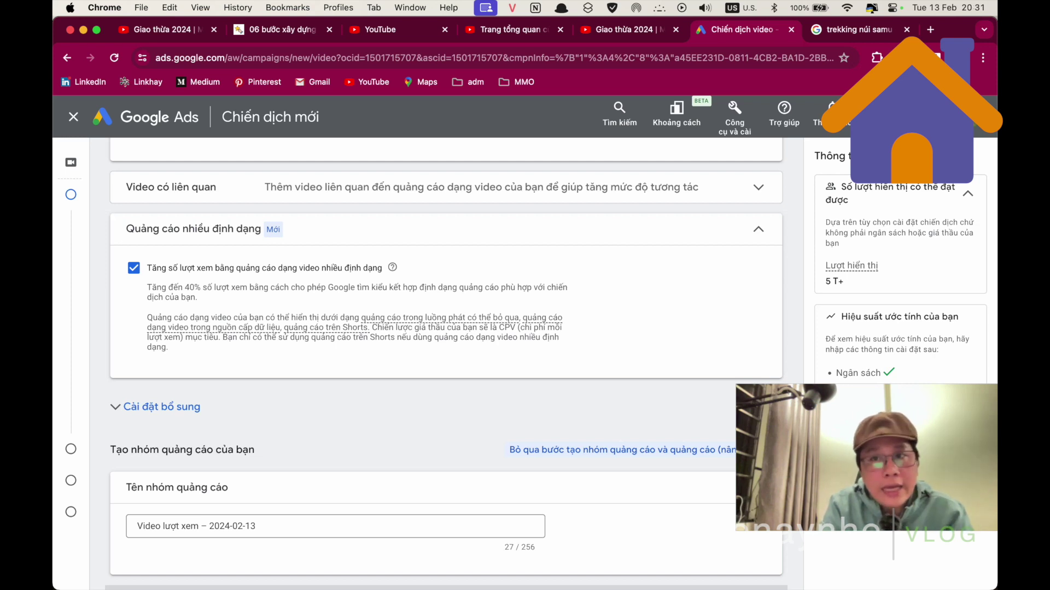
pyautogui.click(162, 407)
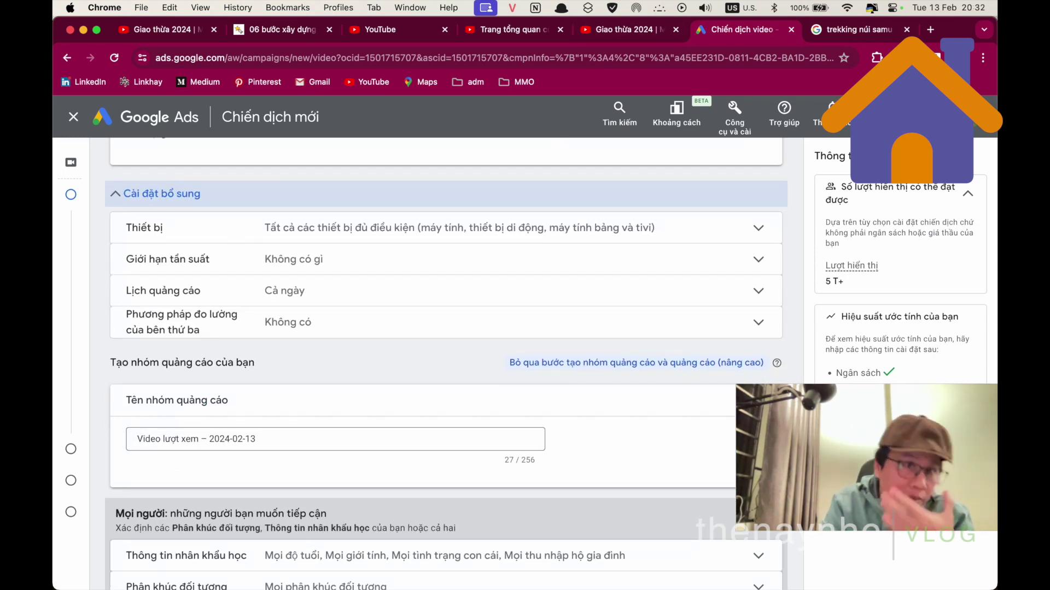
pyautogui.scroll(1, 446, 361)
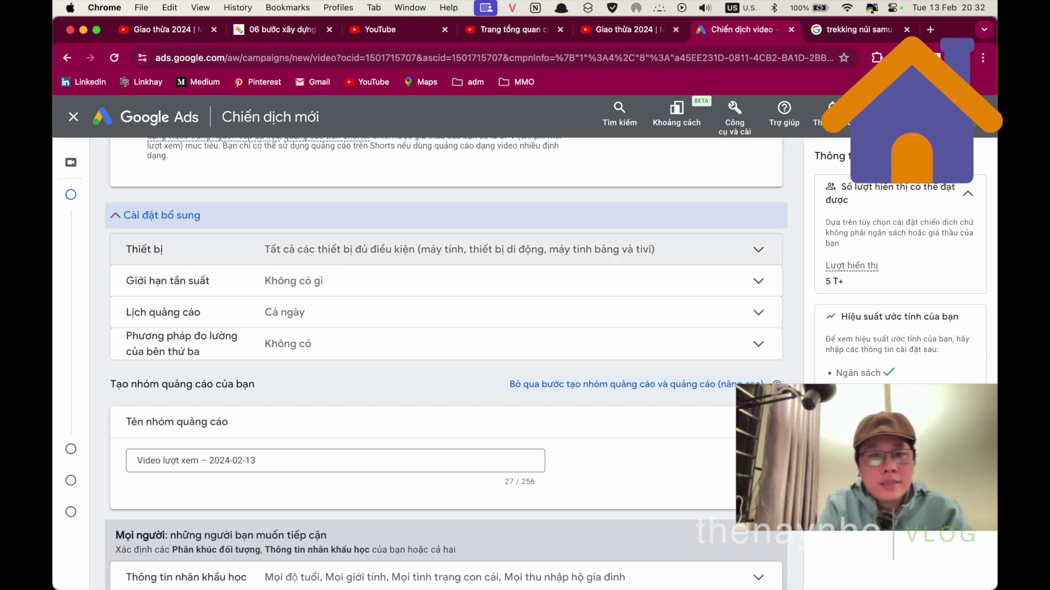
pyautogui.click(386, 258)
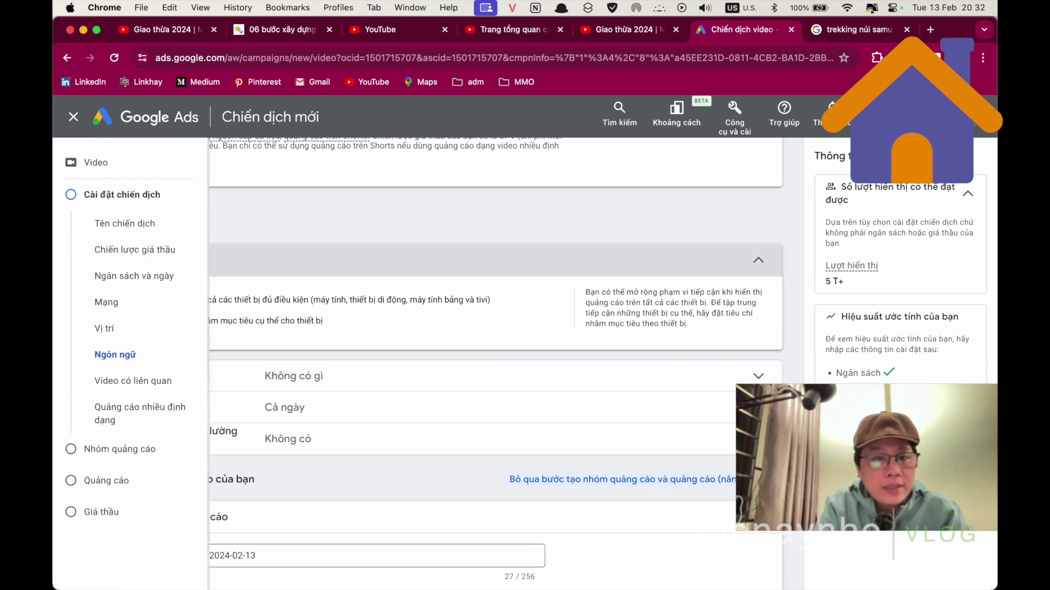
pyautogui.scroll(-2, 446, 328)
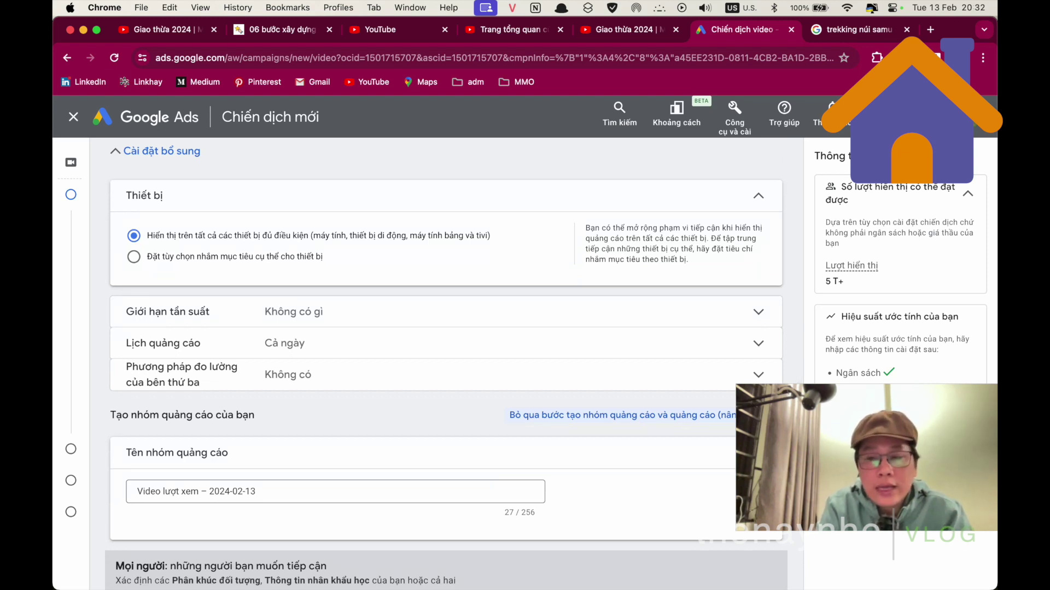
pyautogui.click(133, 256)
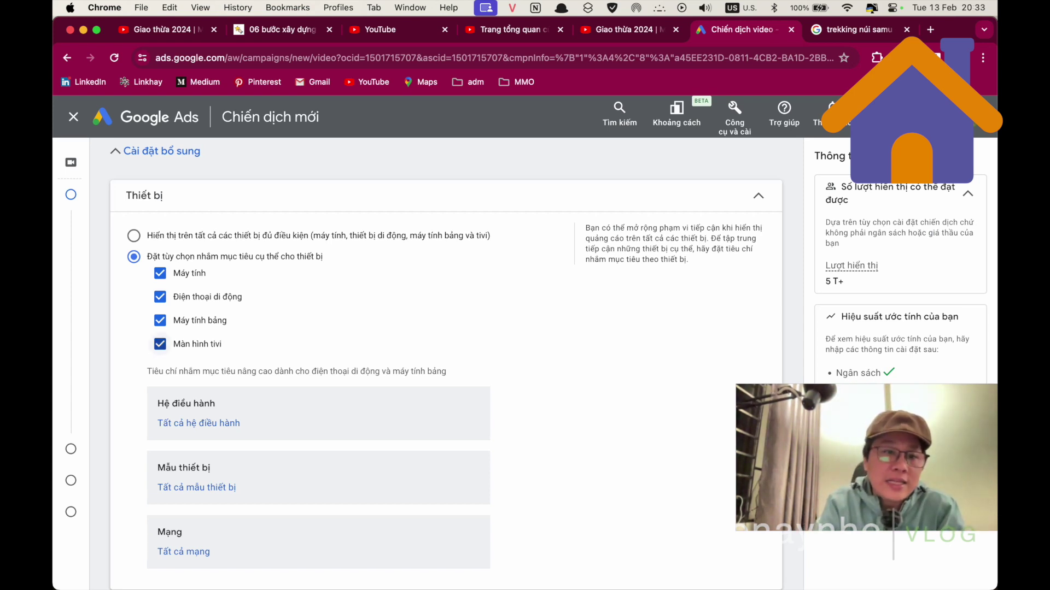
pyautogui.click(160, 344)
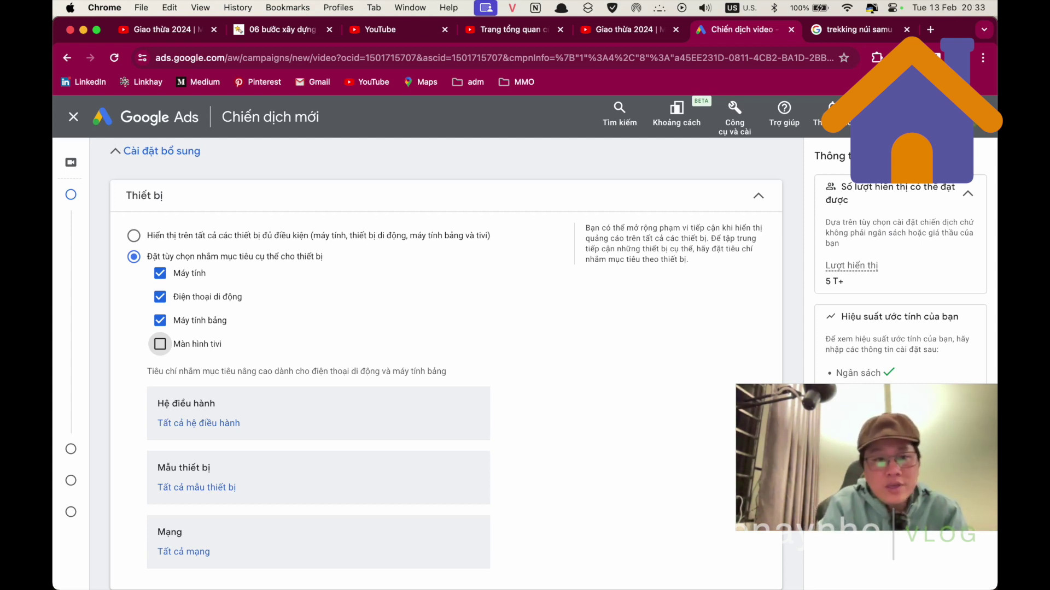
pyautogui.click(160, 344)
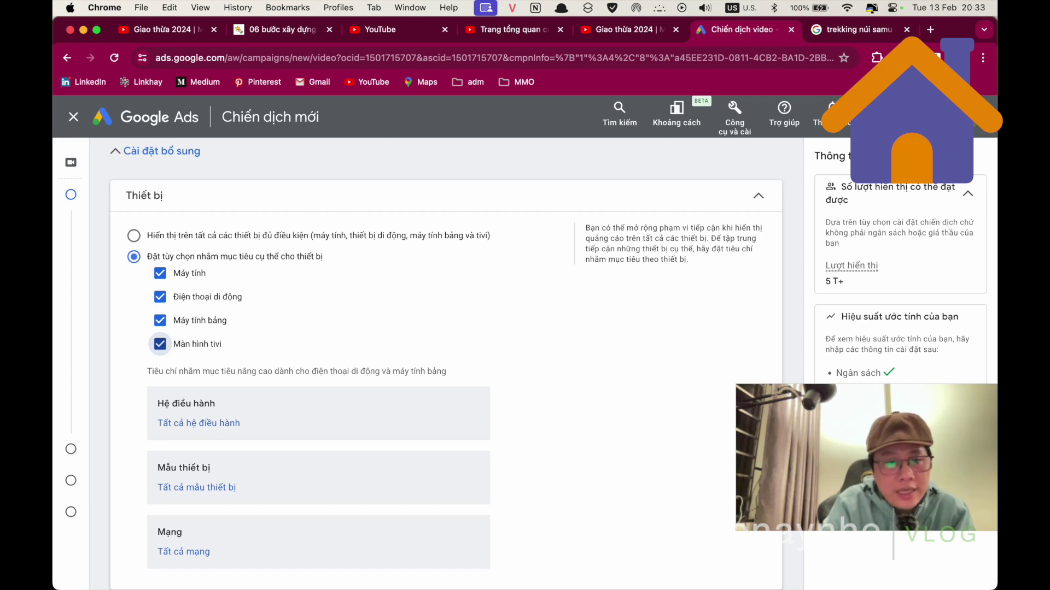
# - Try iOS and Android in turn as the targeted operating system (Hệ điều hành) for phones and tablets, and cancel the selection
pyautogui.scroll(-3, 447, 364)
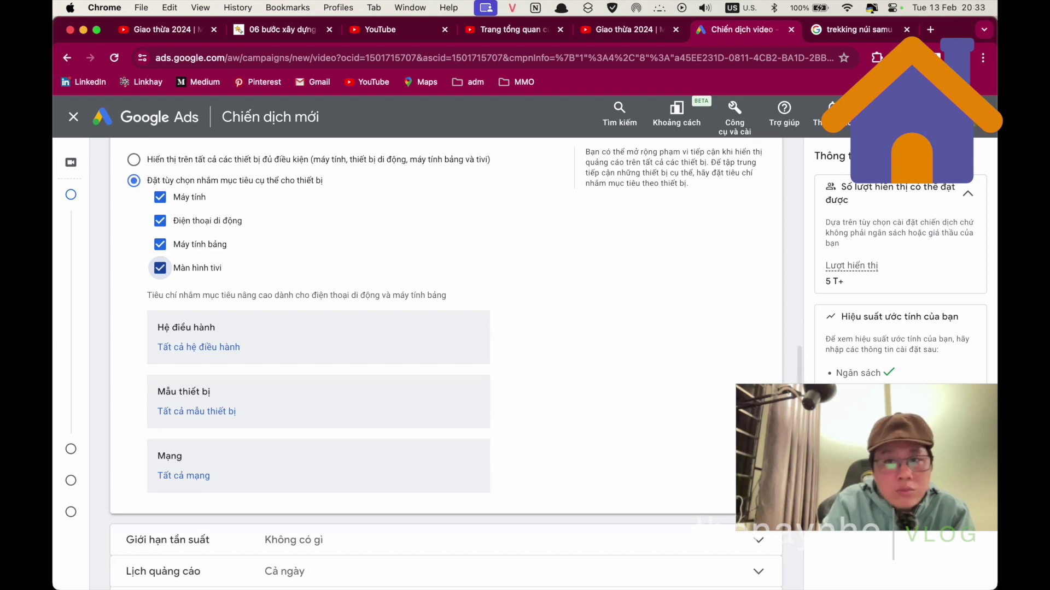
pyautogui.scroll(-1, 446, 364)
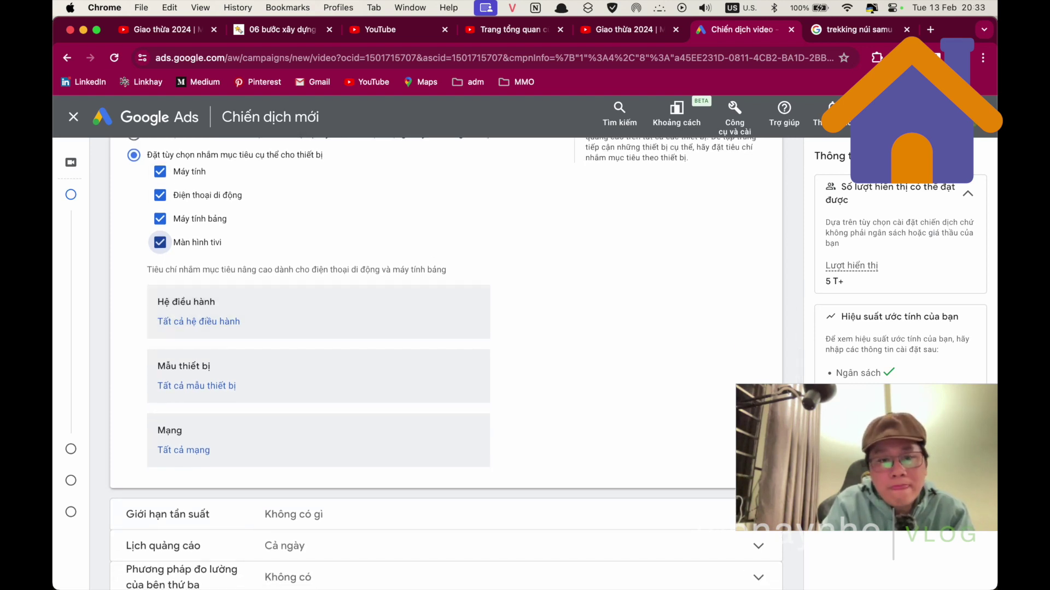
pyautogui.scroll(1, 447, 364)
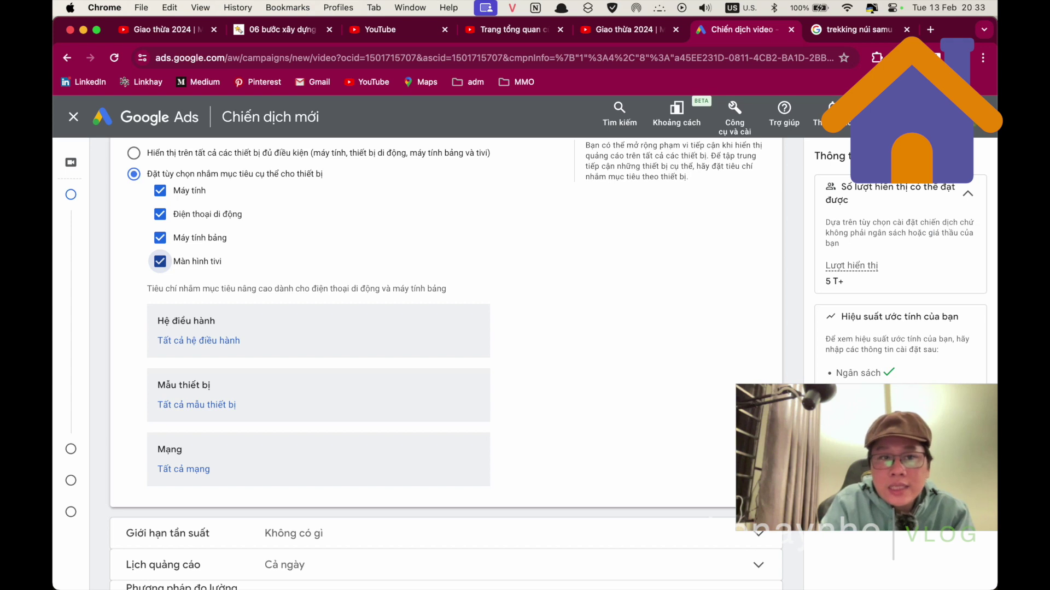
pyautogui.scroll(-3, 446, 364)
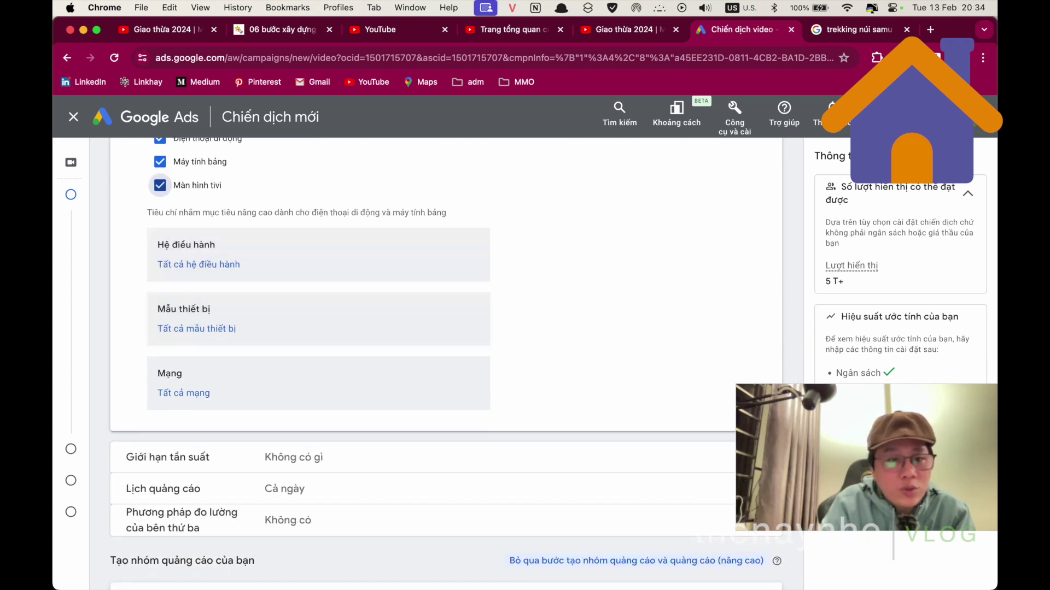
pyautogui.scroll(-1, 446, 364)
pyautogui.scroll(-2, 446, 364)
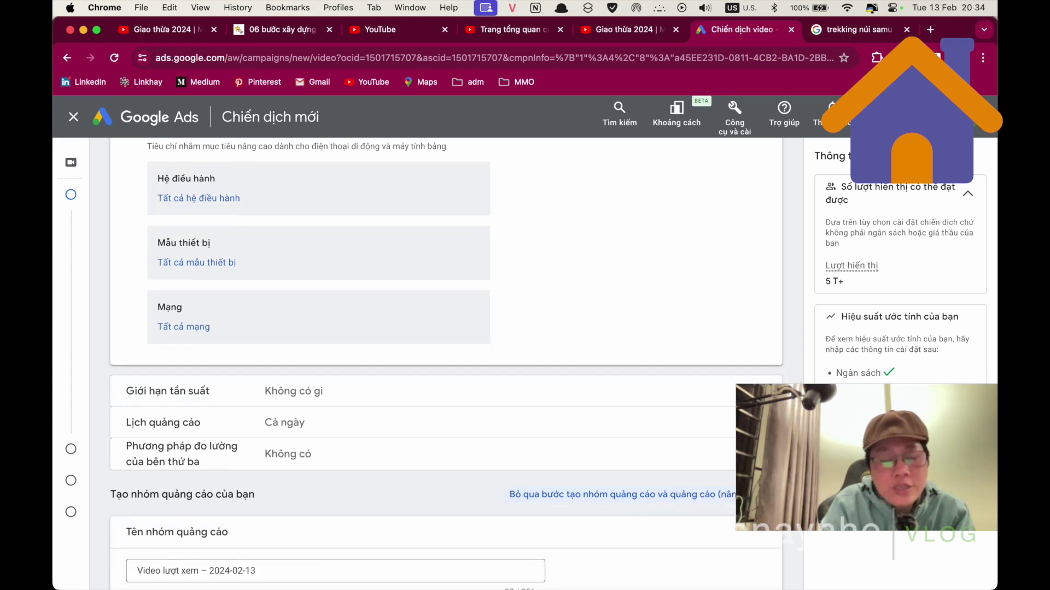
pyautogui.scroll(2, 317, 273)
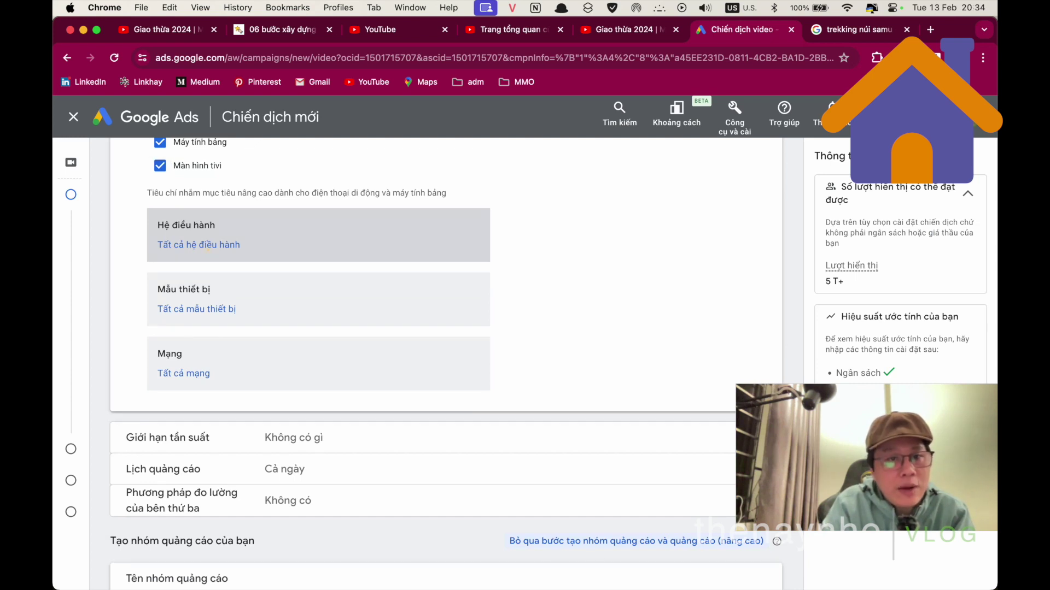
pyautogui.click(207, 245)
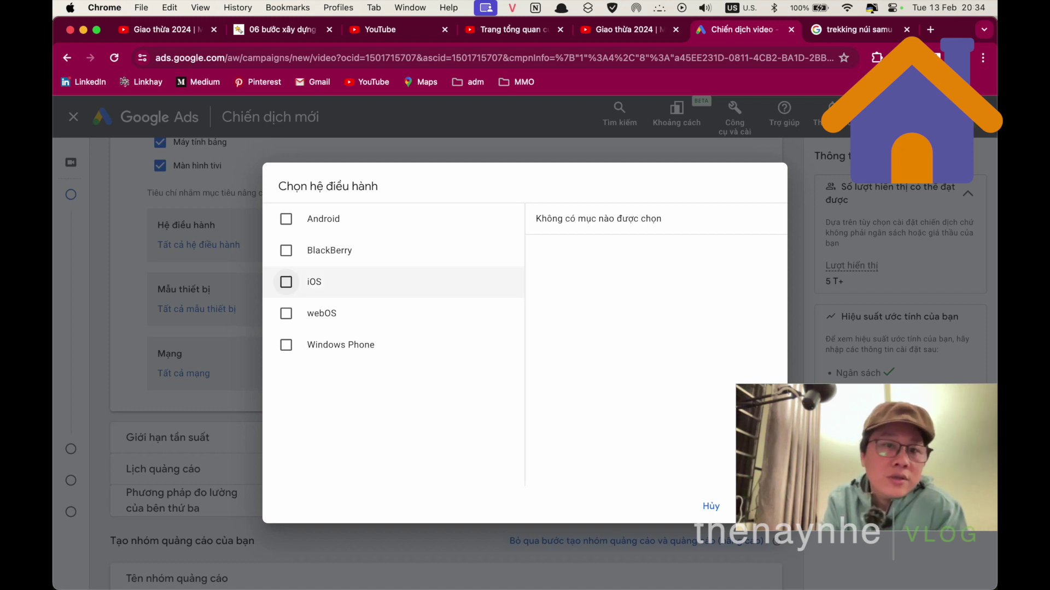
pyautogui.click(286, 282)
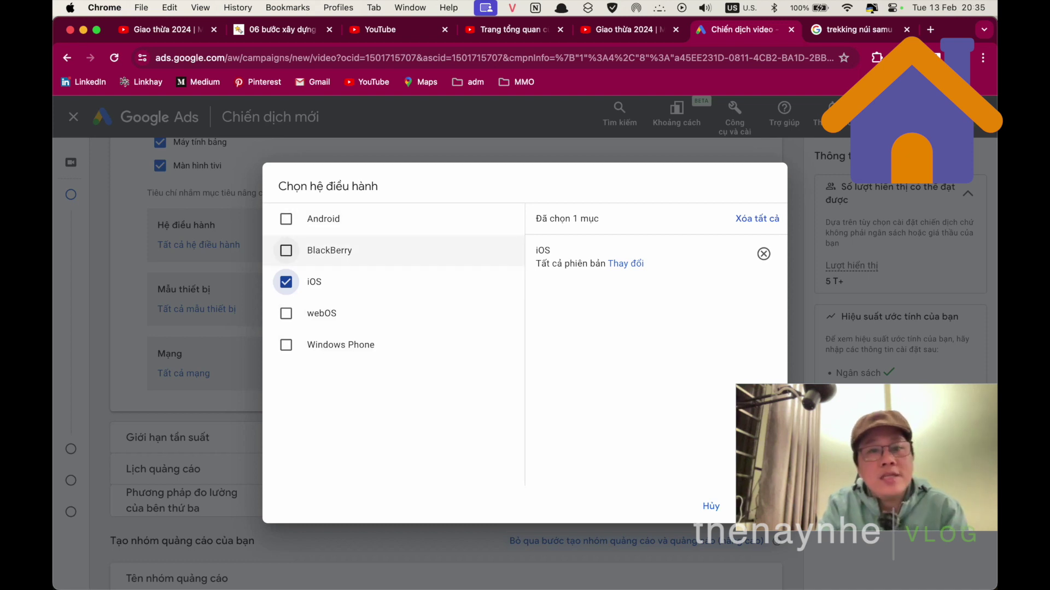
pyautogui.click(286, 282)
pyautogui.click(286, 219)
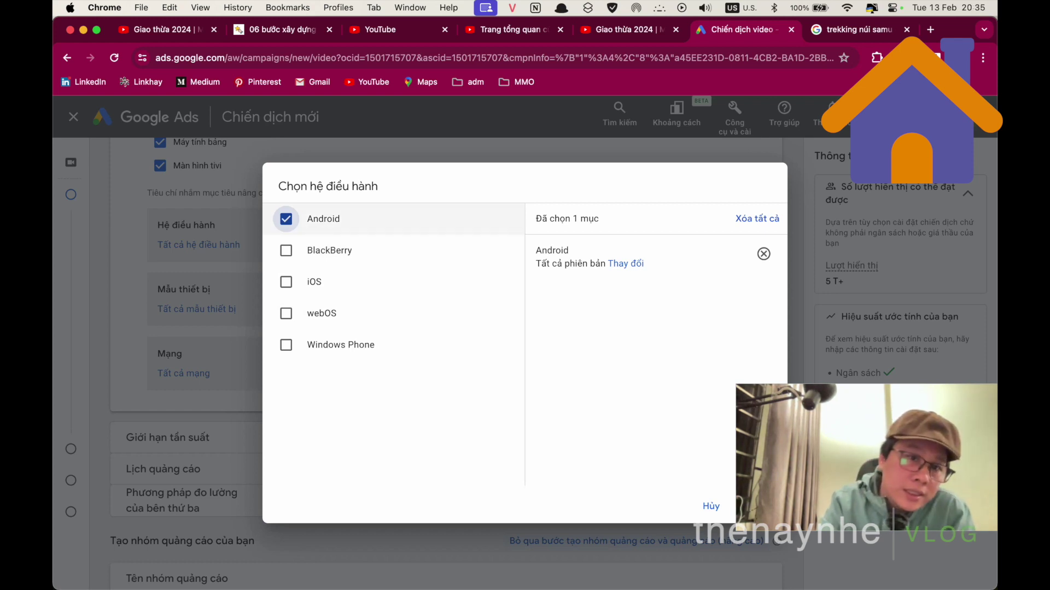
pyautogui.click(286, 219)
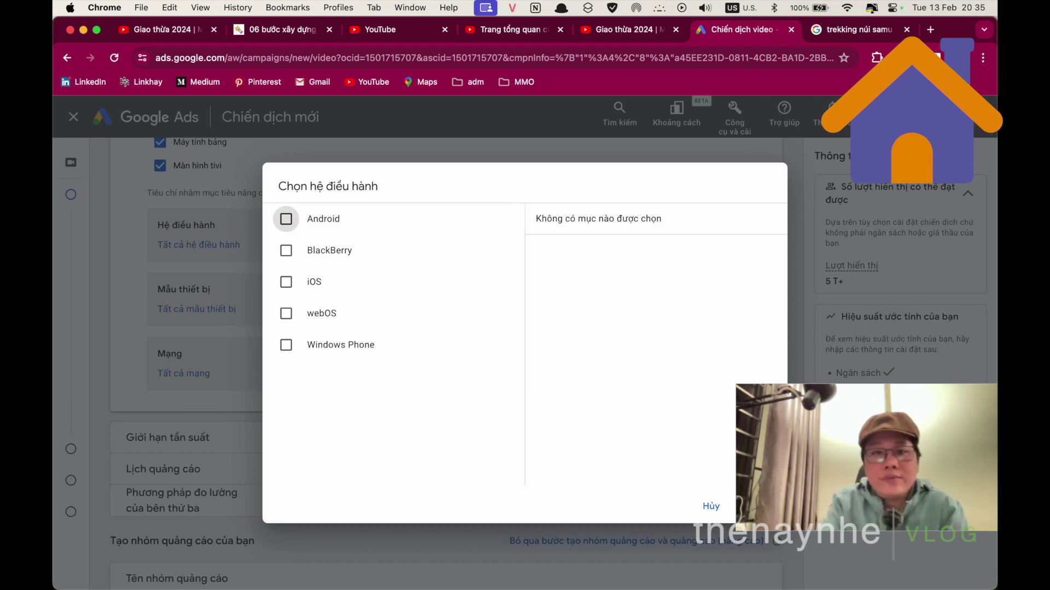
pyautogui.click(711, 507)
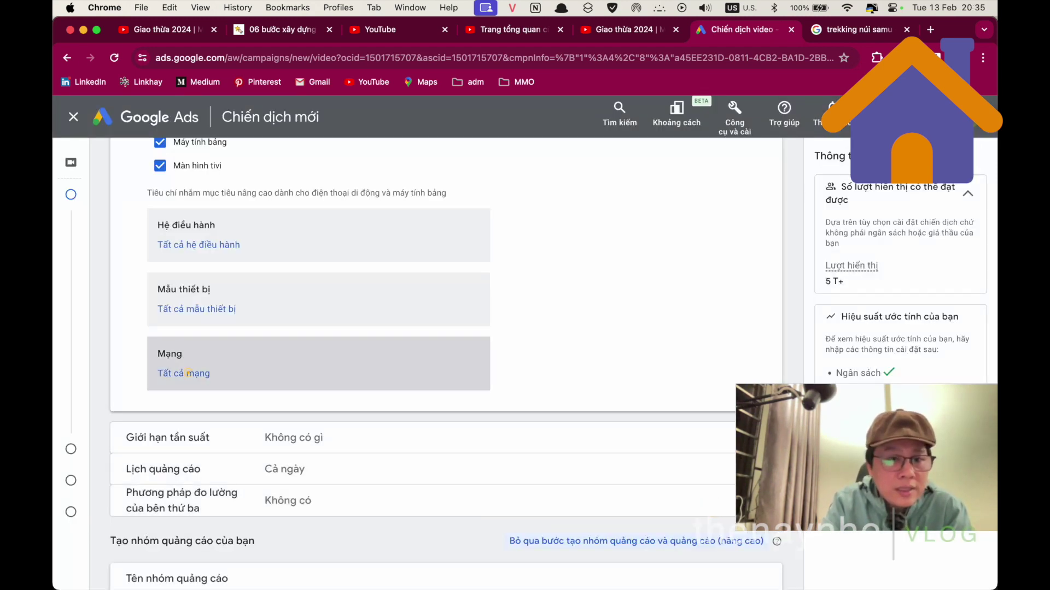
# - Try Vinaphone under Việt Nam as the targeted network (Mạng) for phones and tablets, and cancel the selection
pyautogui.click(188, 374)
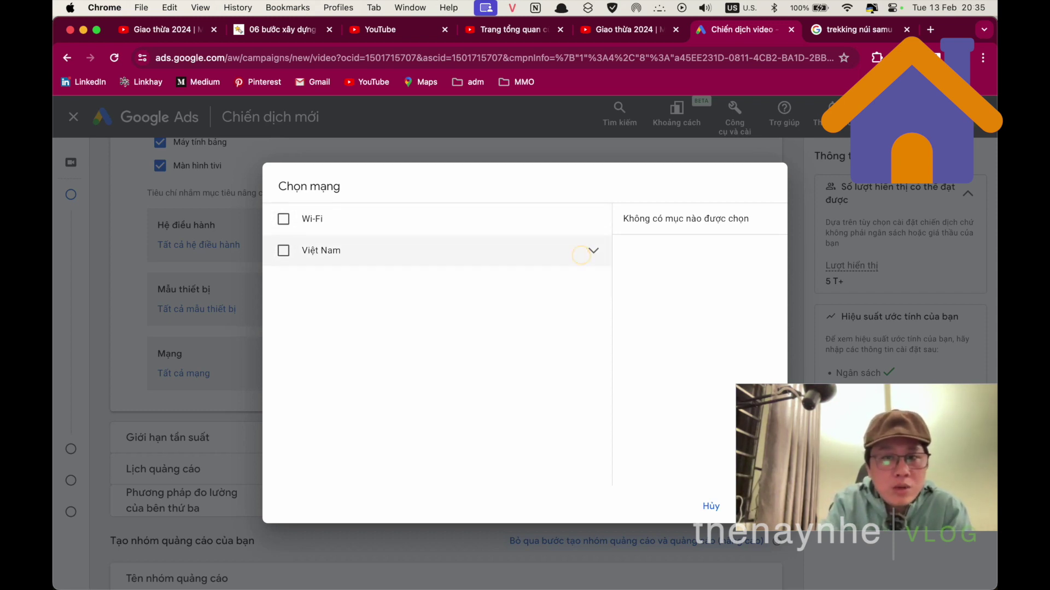
pyautogui.click(592, 251)
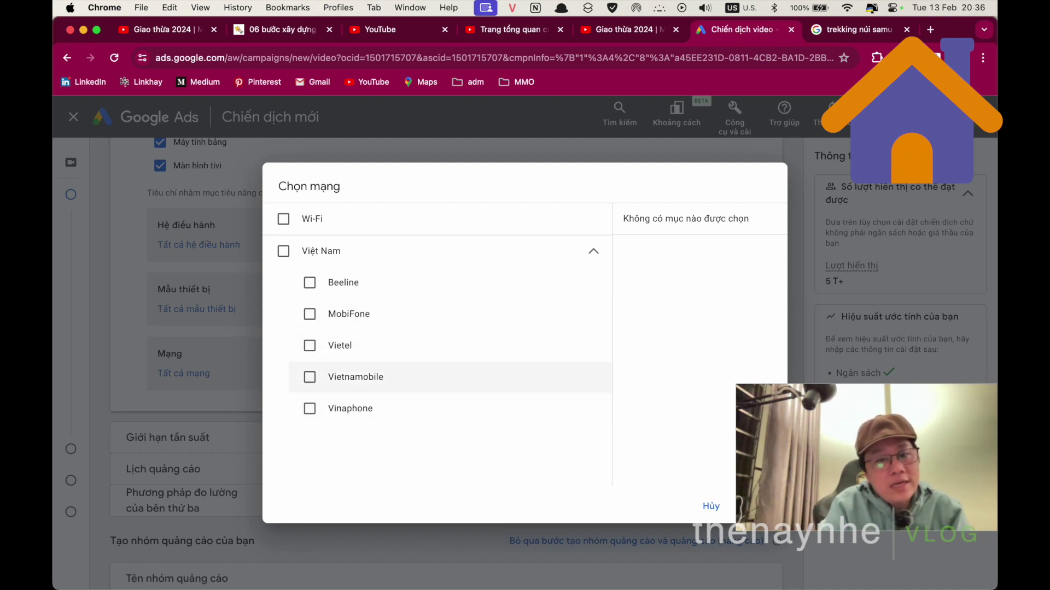
pyautogui.click(309, 408)
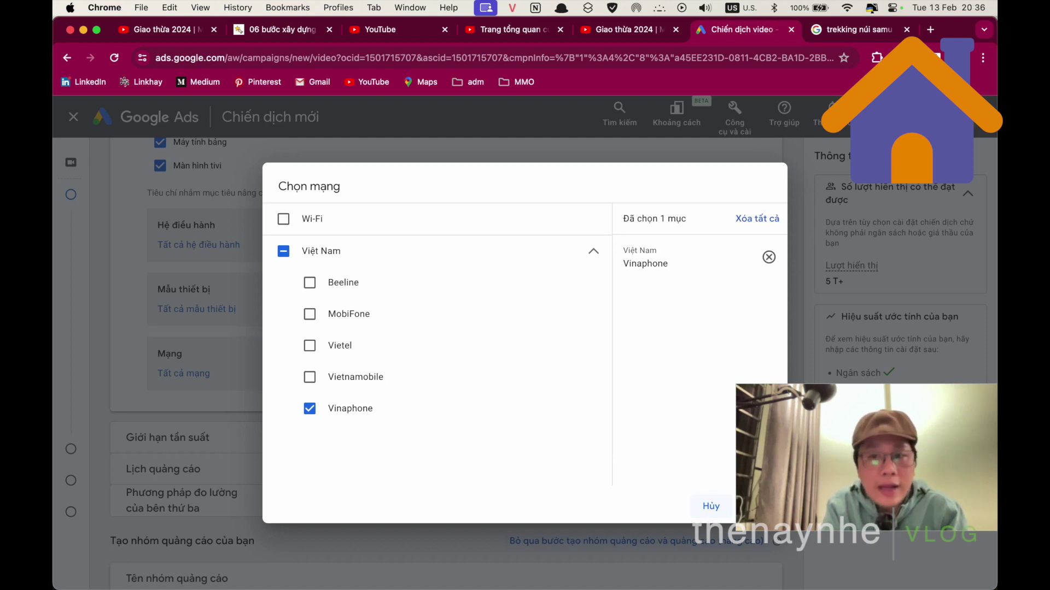
pyautogui.press('Escape')
# - Try iPhone in the Apple group under iOS as the targeted device model (Mẫu thiết bị)
pyautogui.scroll(1, 319, 306)
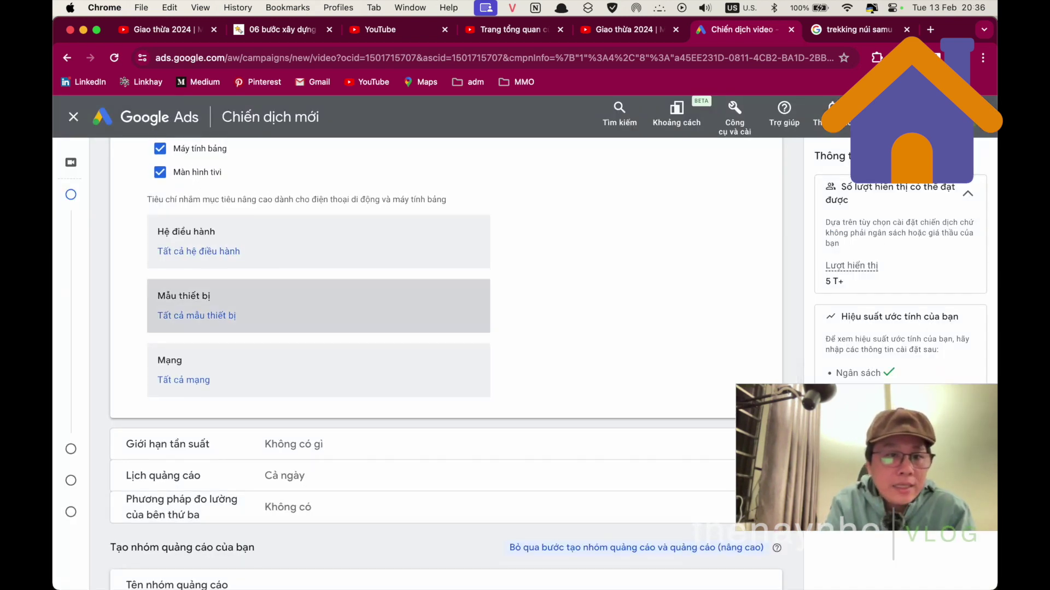
pyautogui.click(197, 309)
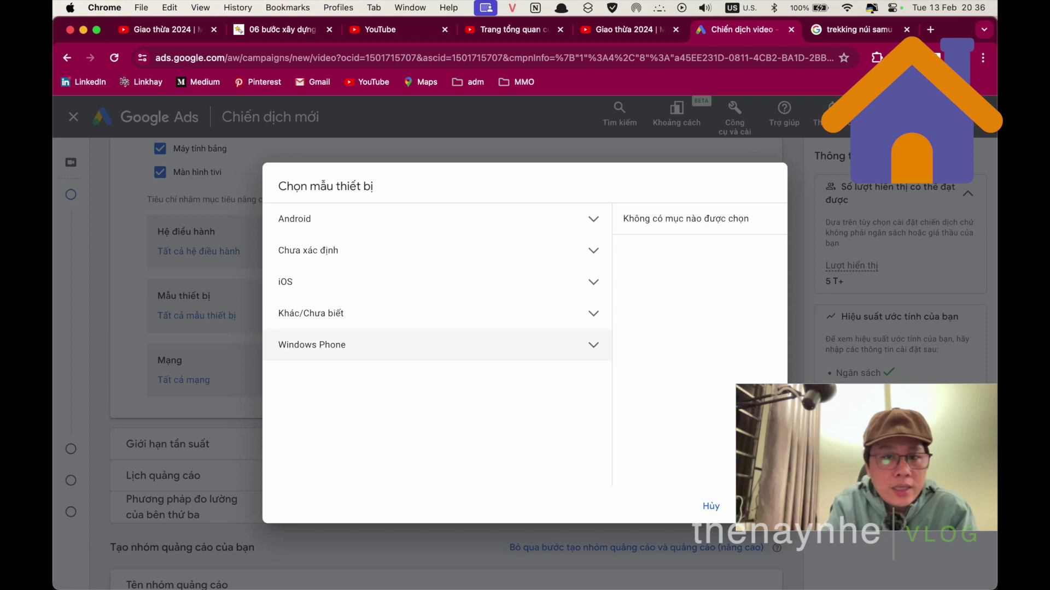
pyautogui.click(594, 283)
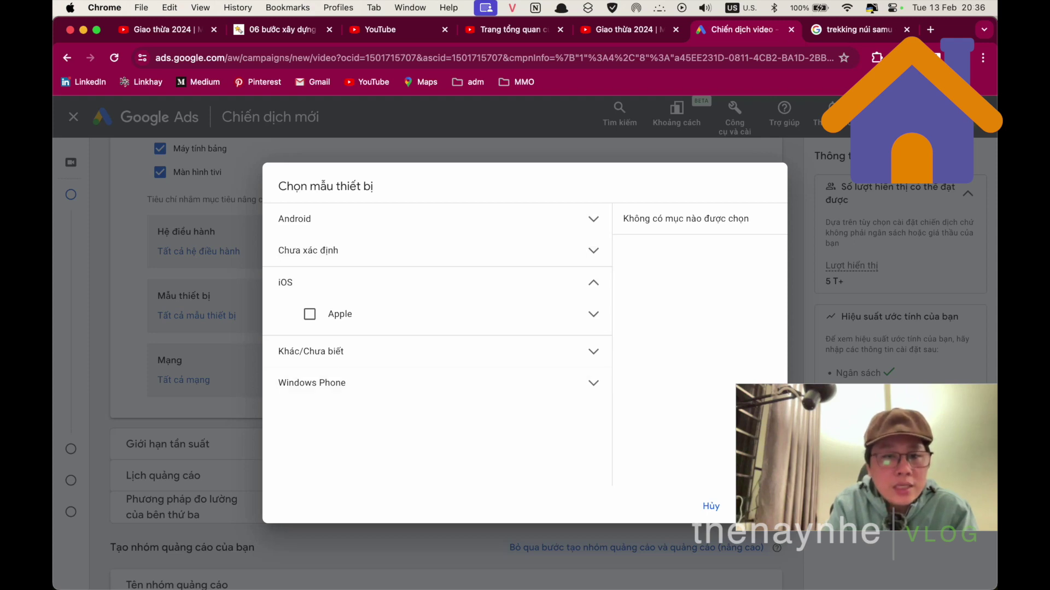
pyautogui.click(594, 314)
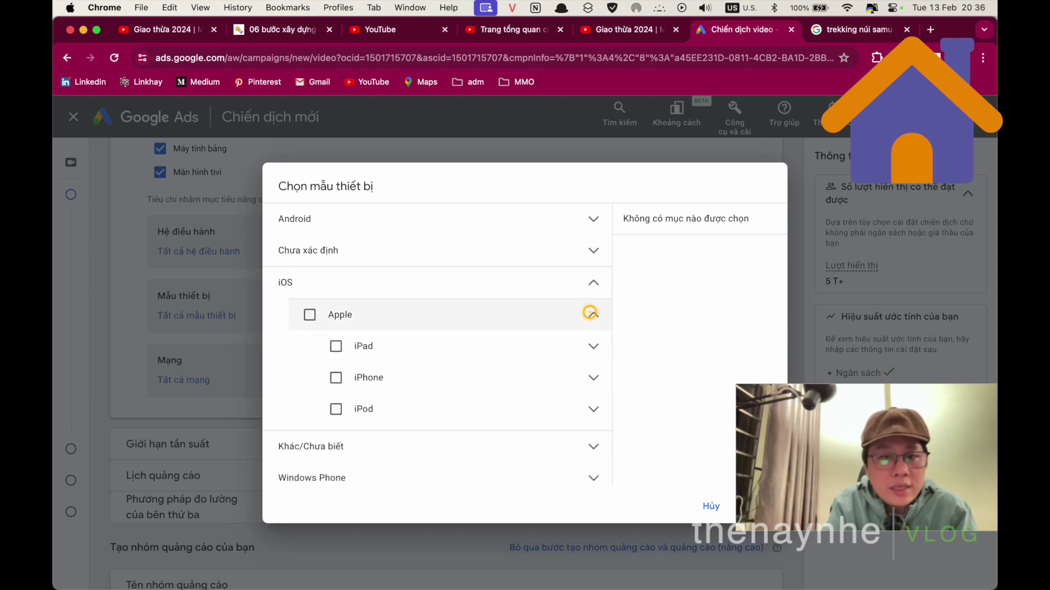
pyautogui.scroll(-1, 459, 365)
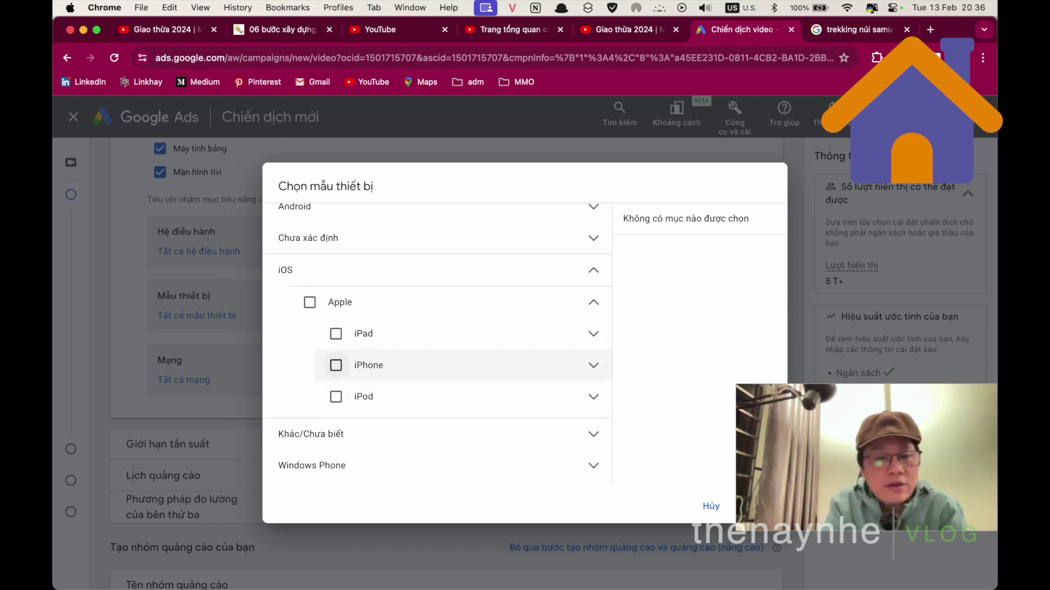
pyautogui.click(336, 365)
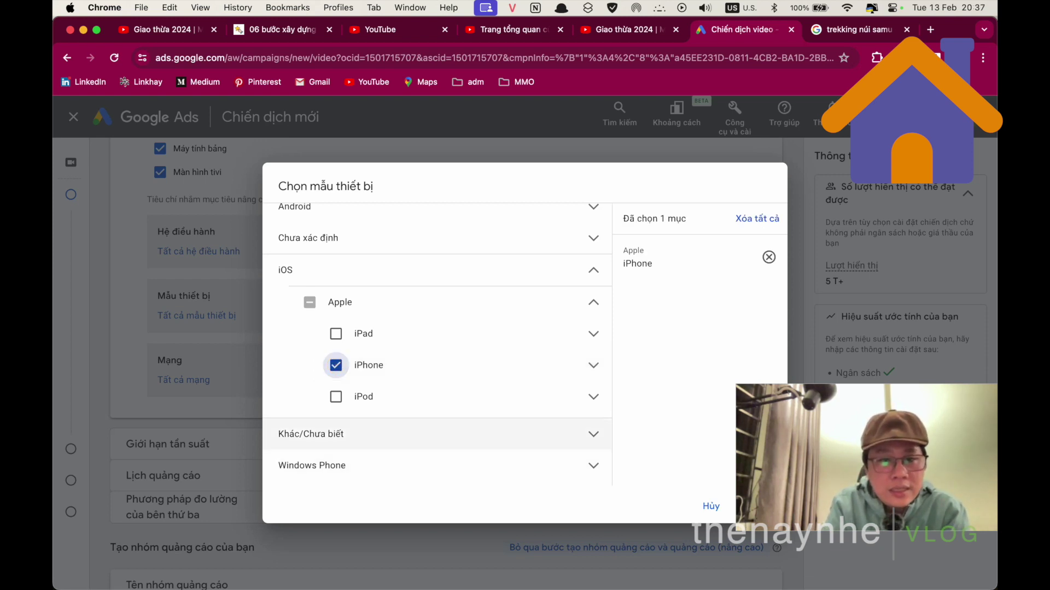
# - Examine the device brands offered under Khác/Chưa biết and Android in the device model selection
pyautogui.click(593, 434)
pyautogui.scroll(-2, 591, 434)
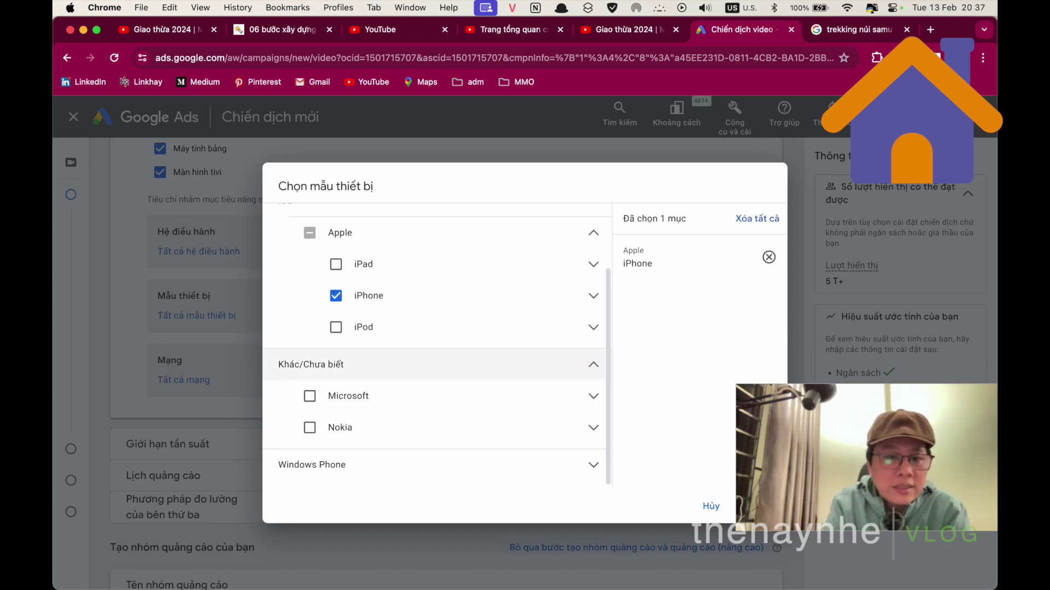
pyautogui.scroll(1, 438, 393)
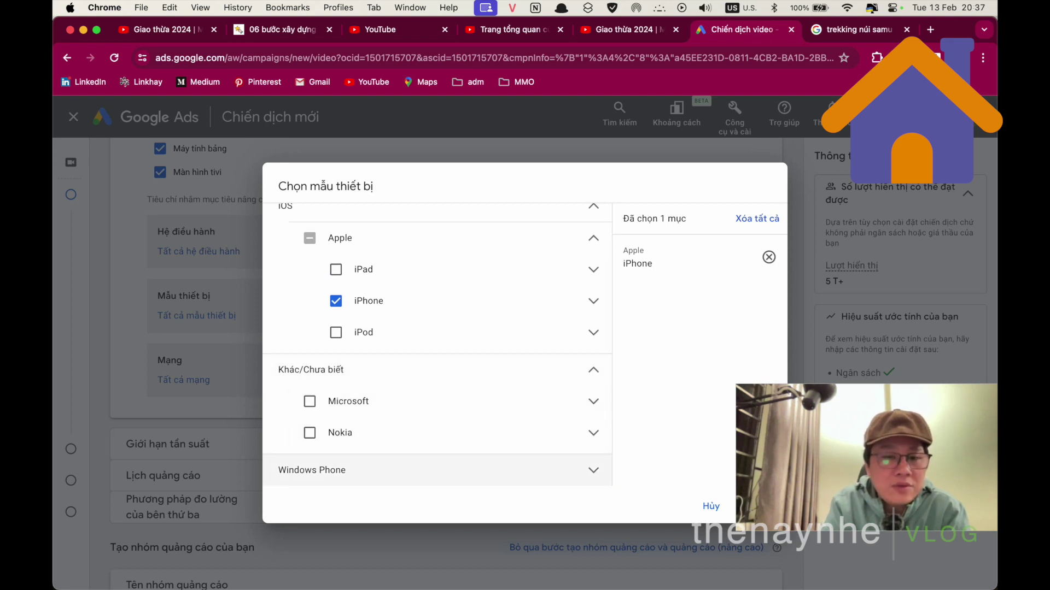
pyautogui.scroll(3, 438, 345)
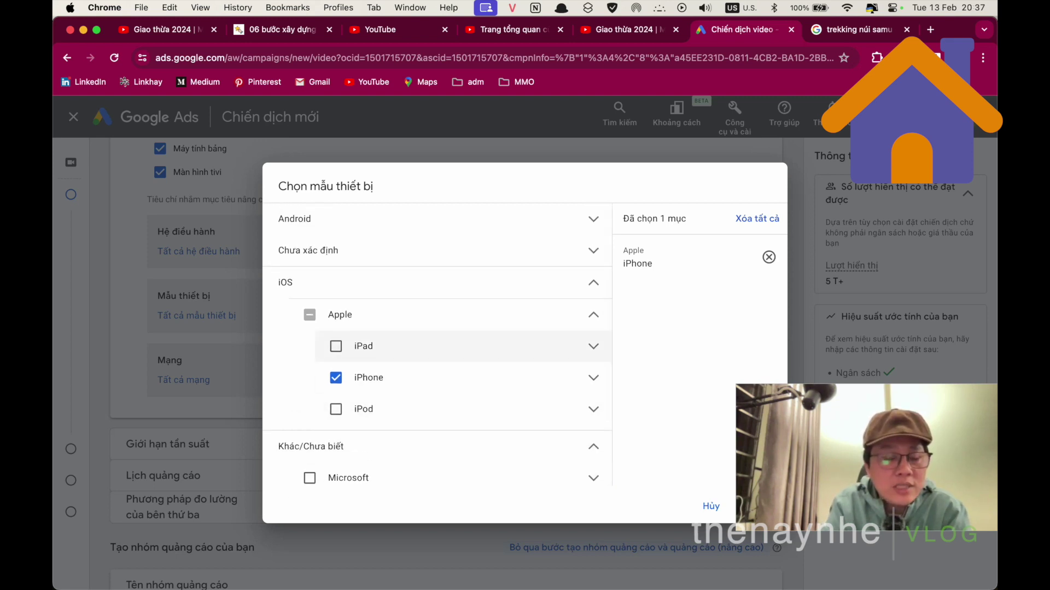
pyautogui.click(590, 219)
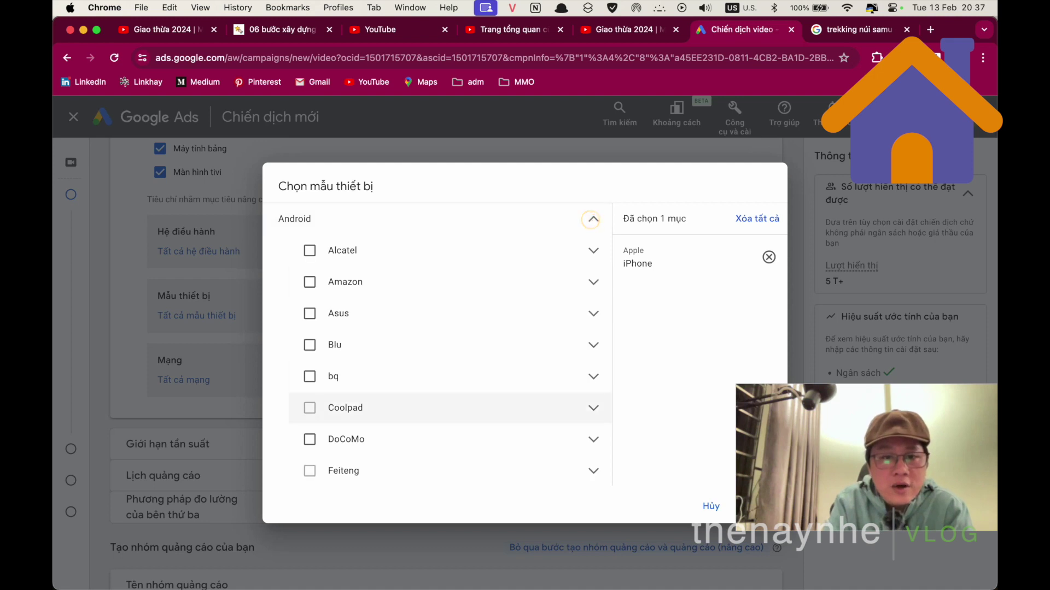
pyautogui.scroll(-10, 438, 408)
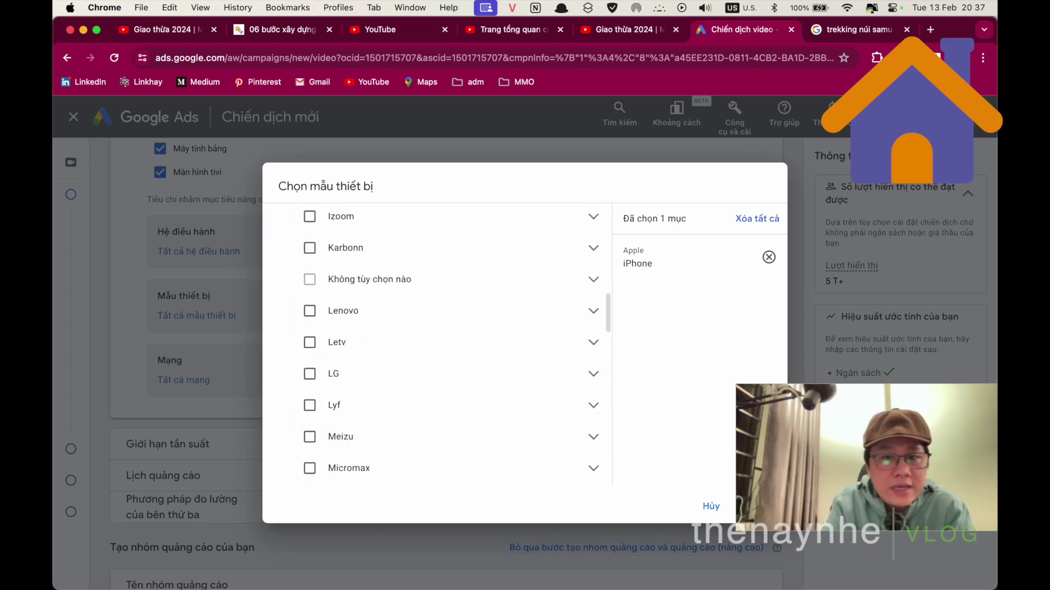
pyautogui.scroll(10, 437, 408)
pyautogui.scroll(-15, 437, 405)
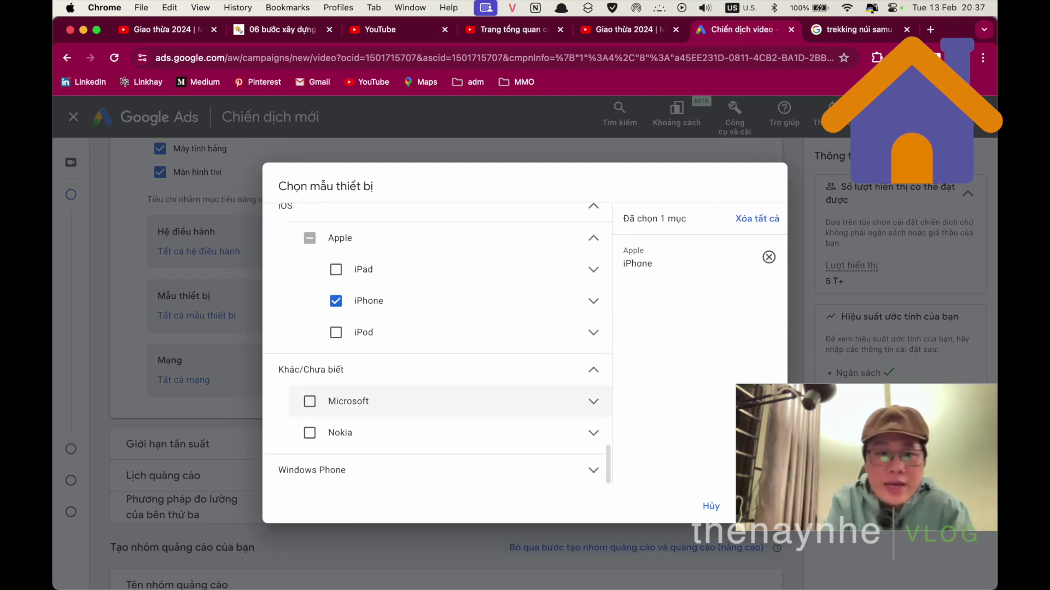
pyautogui.scroll(2, 437, 406)
pyautogui.scroll(-3, 437, 350)
pyautogui.scroll(5, 437, 349)
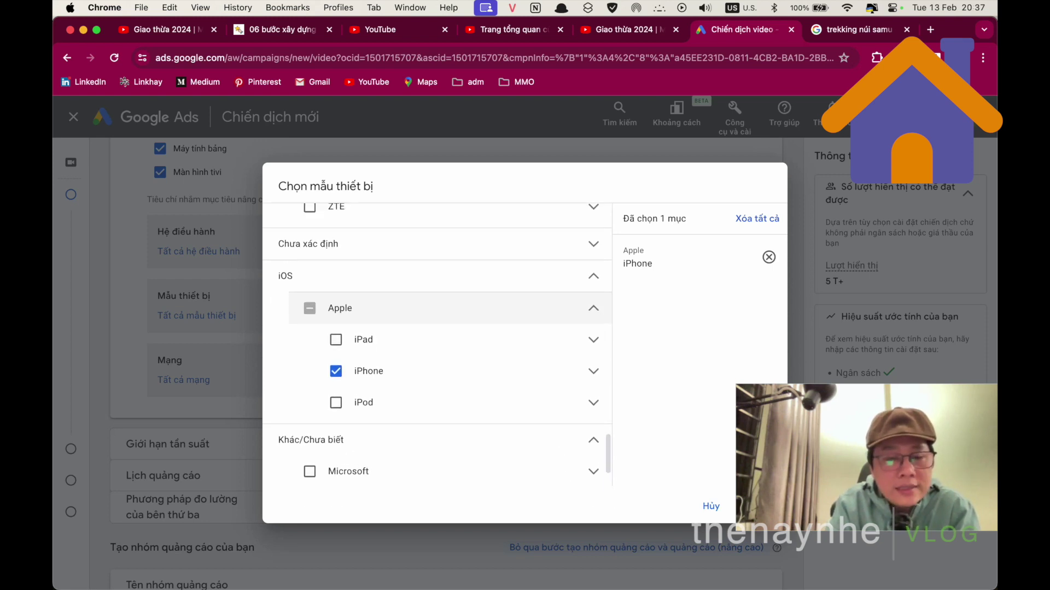
pyautogui.scroll(5, 438, 350)
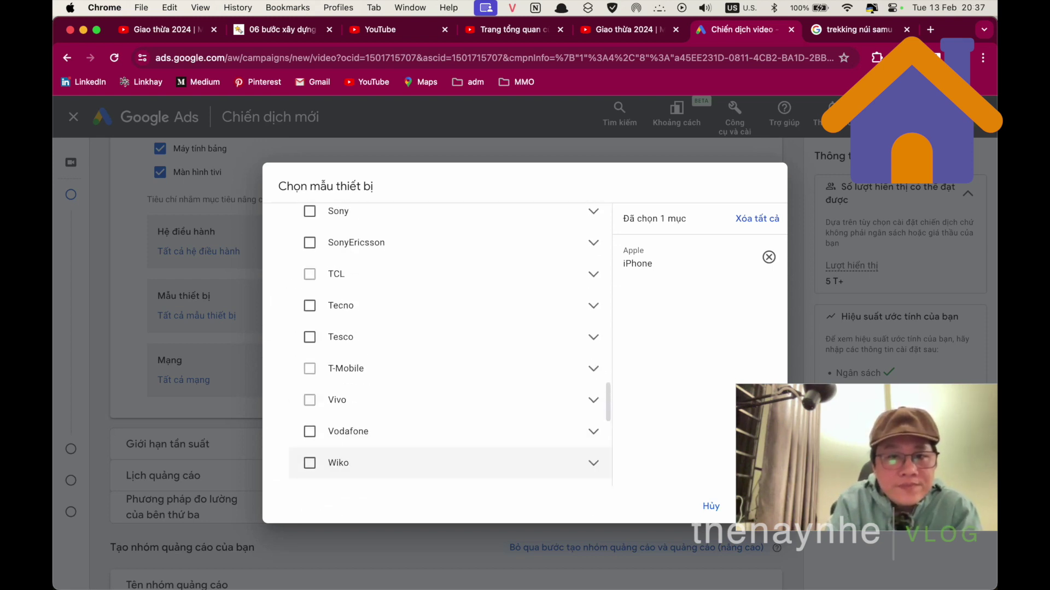
pyautogui.scroll(5, 437, 400)
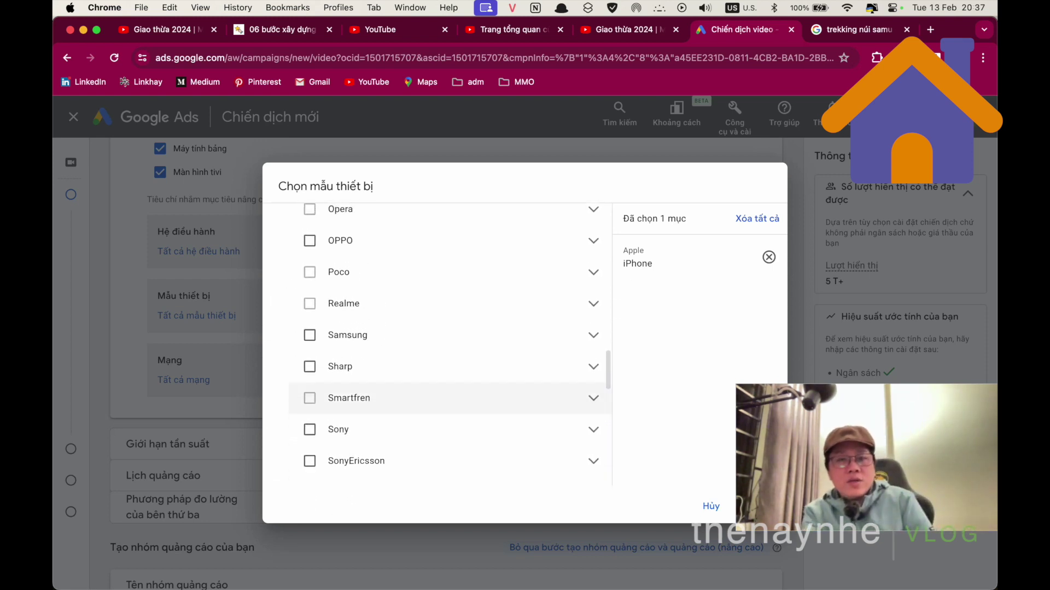
pyautogui.scroll(5, 438, 402)
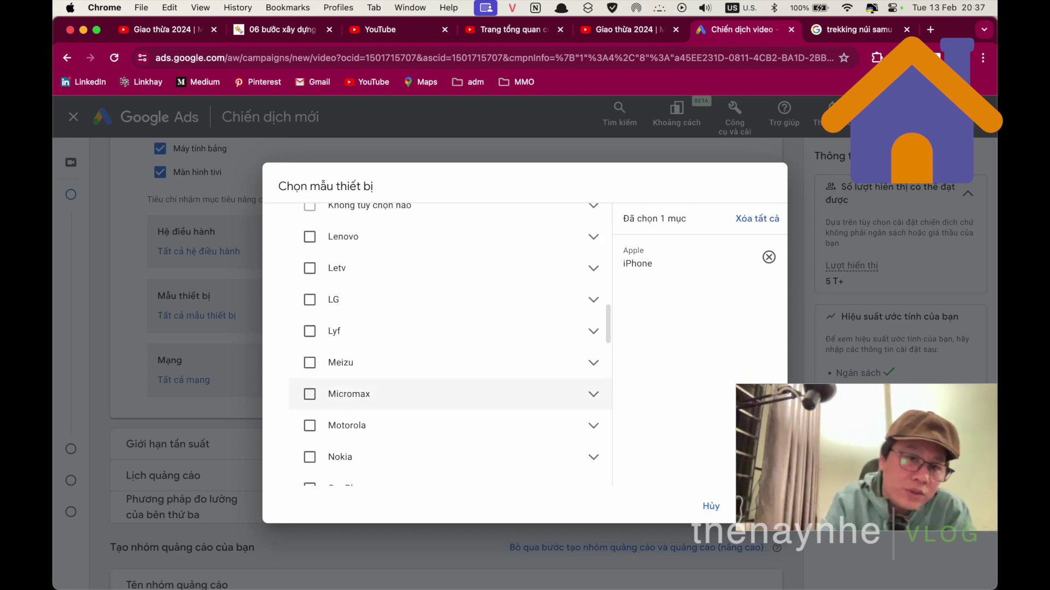
pyautogui.scroll(5, 437, 402)
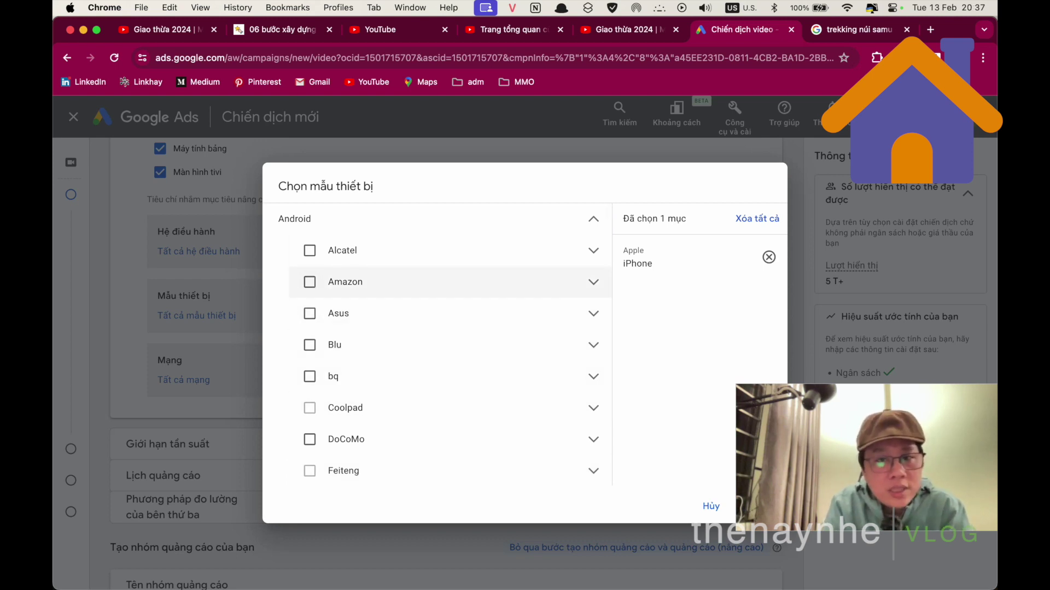
# - Examine the individual Amazon device models under Android, and collapse that brand again
pyautogui.click(593, 282)
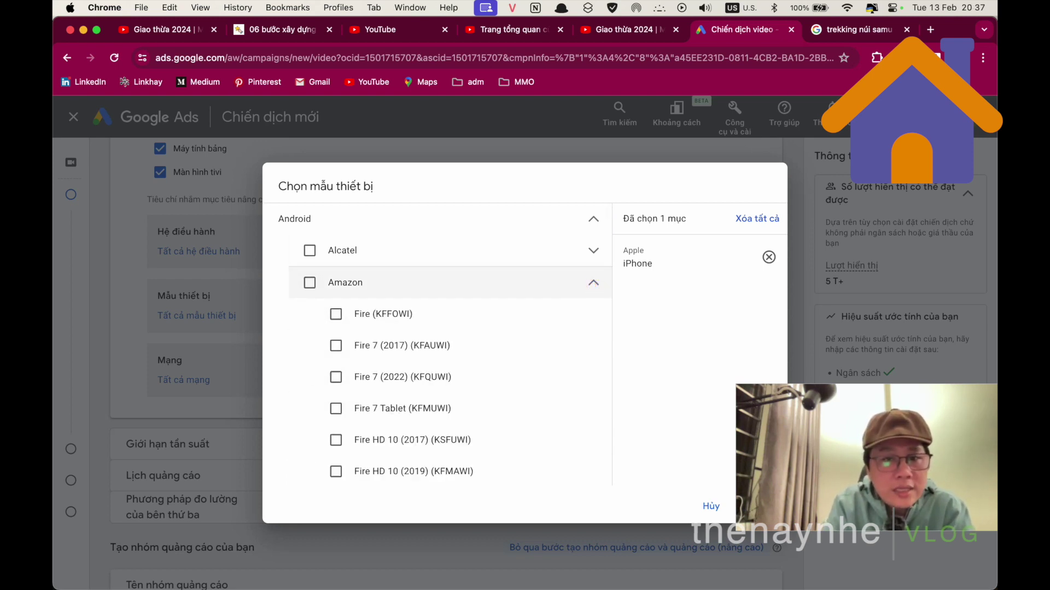
pyautogui.click(593, 283)
pyautogui.click(593, 282)
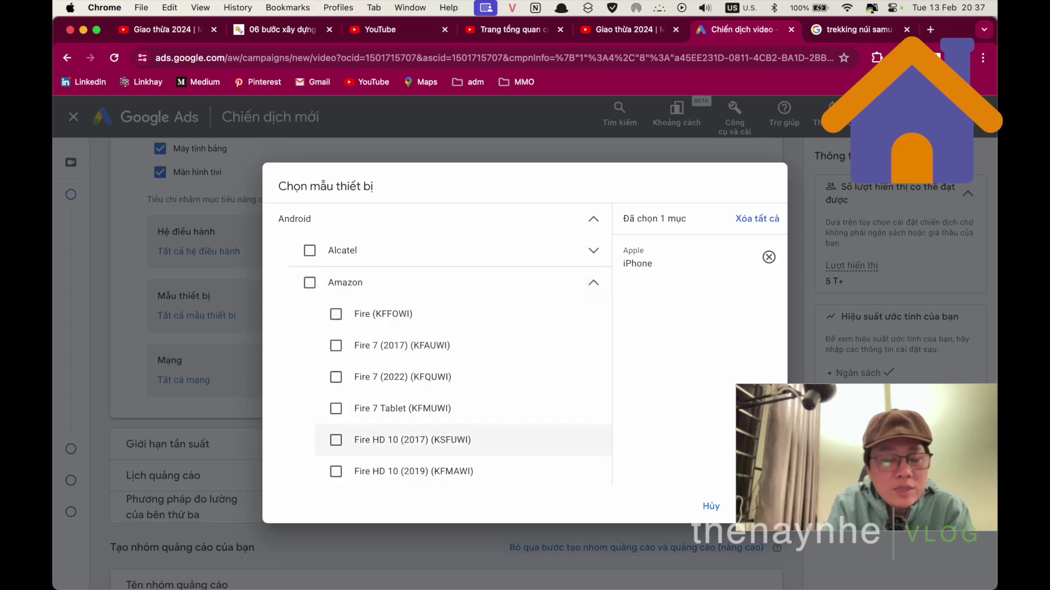
pyautogui.scroll(-3, 356, 383)
pyautogui.scroll(-5, 410, 443)
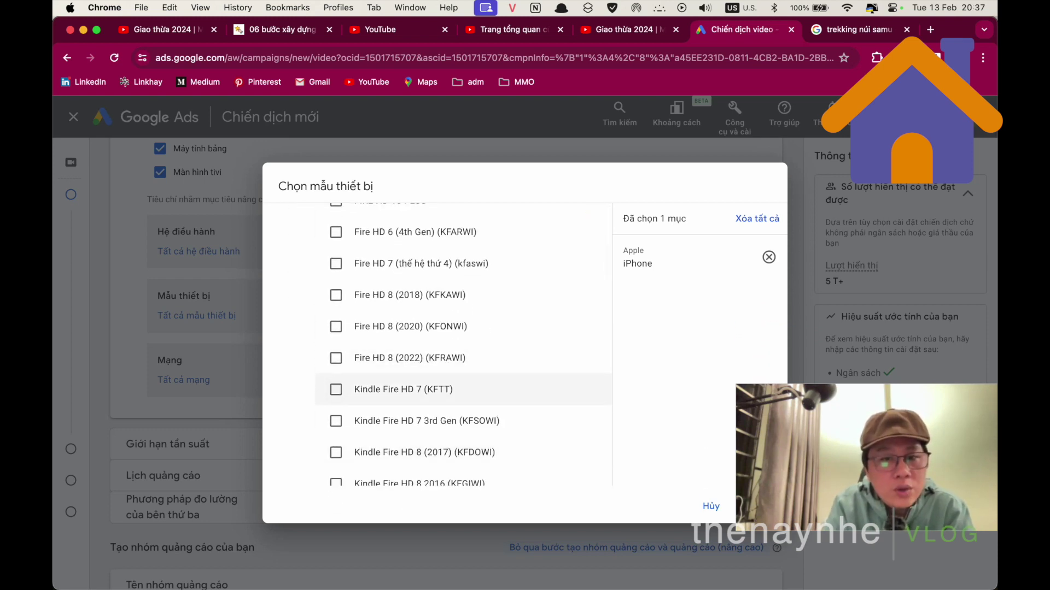
pyautogui.scroll(7, 410, 393)
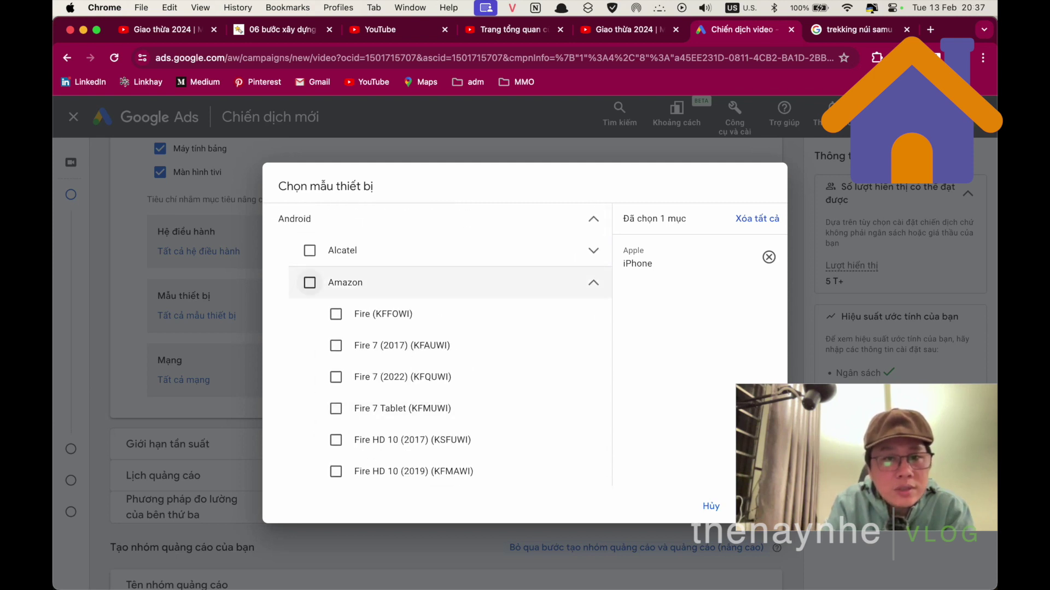
pyautogui.click(592, 282)
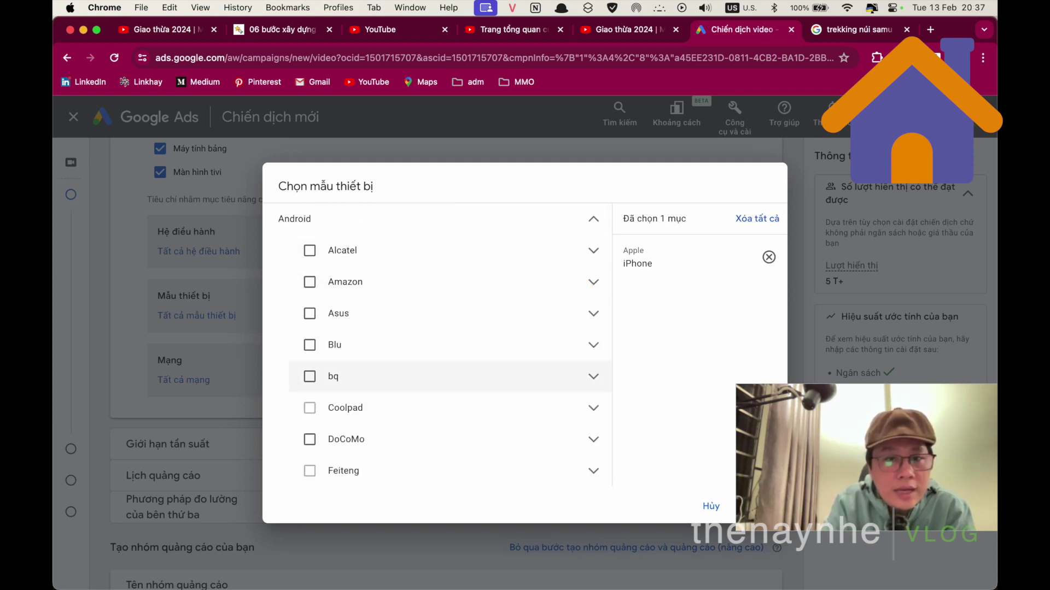
# - Look through the remaining Android brands and the individual HUAWEI models, and cancel the device model selection
pyautogui.scroll(-3, 449, 312)
pyautogui.scroll(-2, 448, 295)
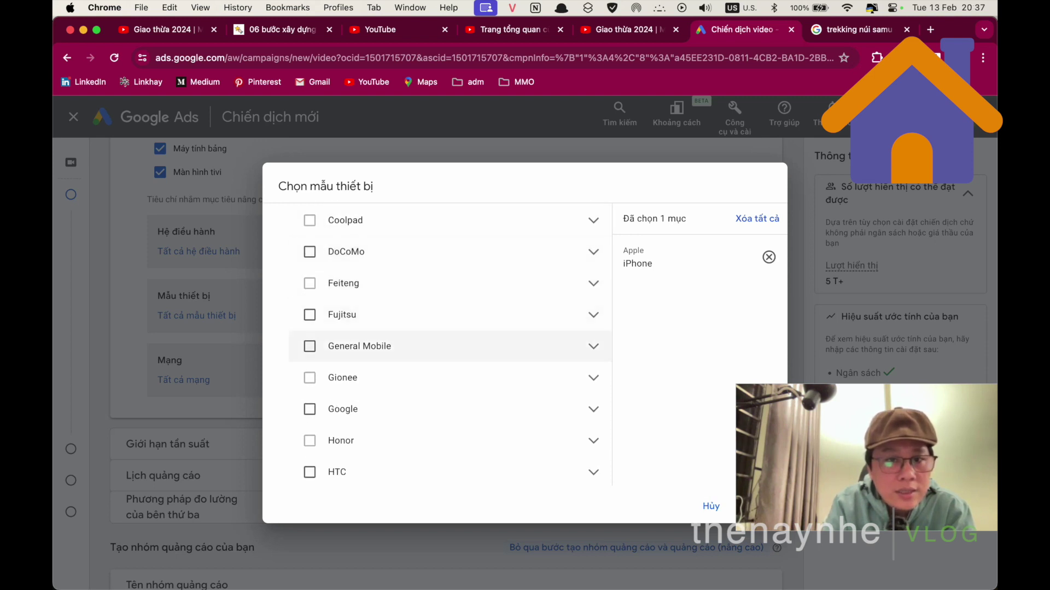
pyautogui.scroll(-1, 449, 328)
pyautogui.scroll(-5, 448, 350)
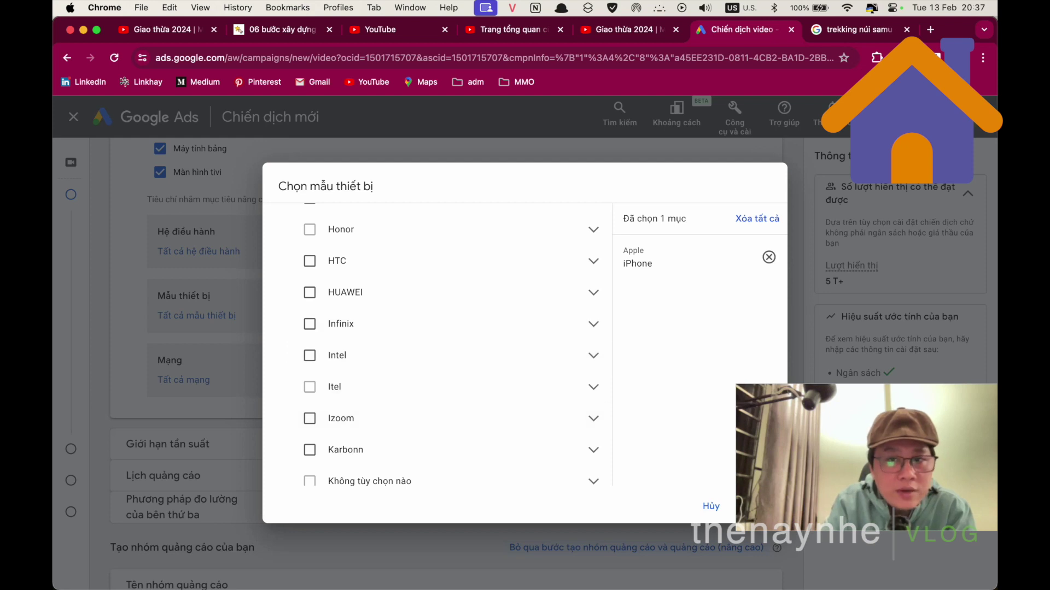
pyautogui.click(593, 293)
pyautogui.scroll(-20, 449, 344)
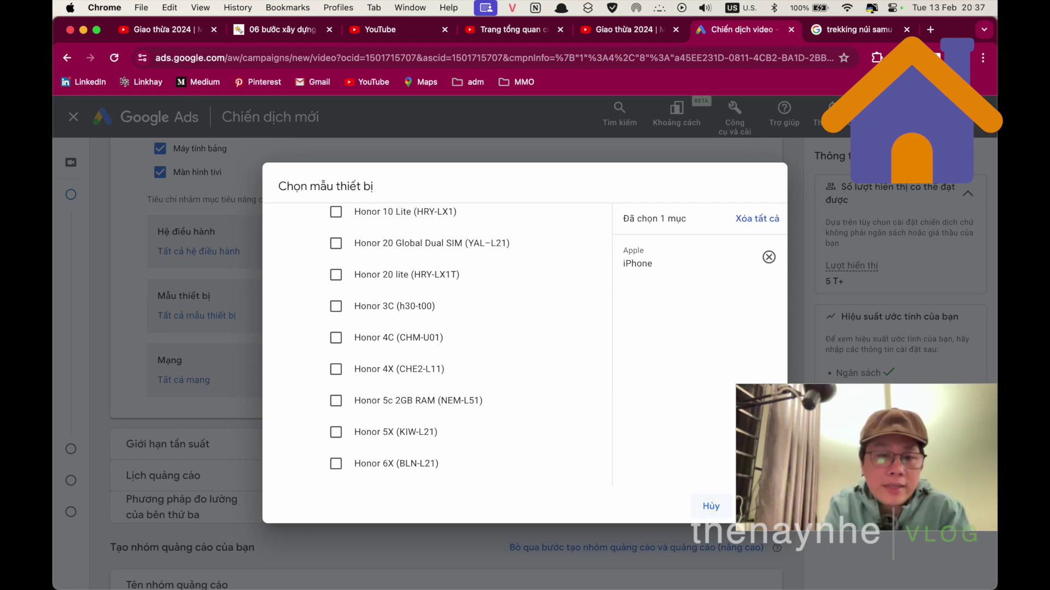
pyautogui.click(711, 505)
# - Restrict the targeted network (Mạng) for mobile phones and tablets to Wi-Fi and apply the selection
pyautogui.scroll(3, 446, 361)
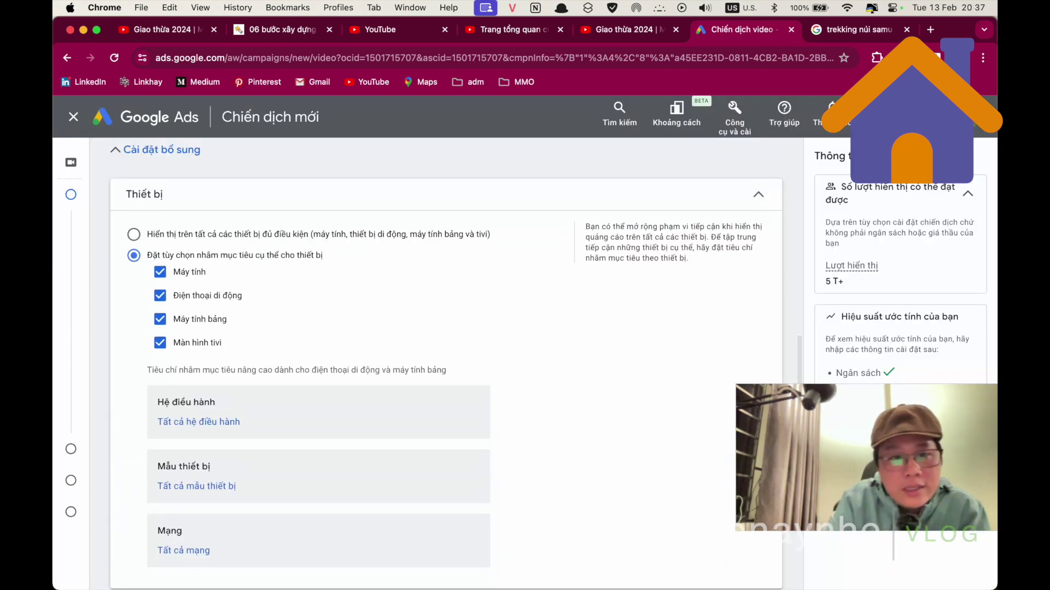
pyautogui.scroll(-5, 447, 361)
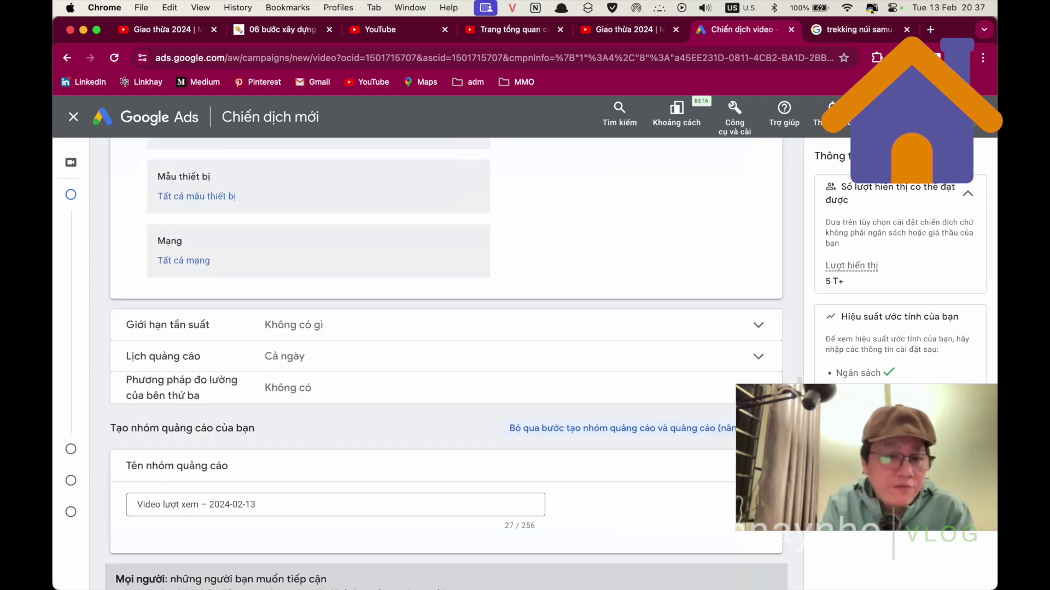
pyautogui.scroll(5, 446, 361)
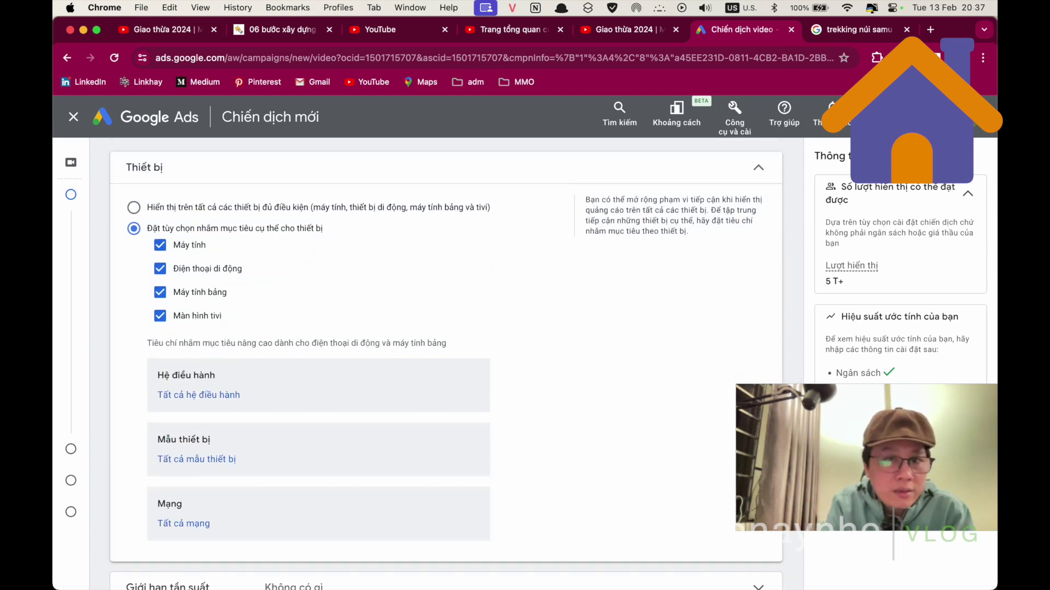
pyautogui.scroll(-8, 446, 361)
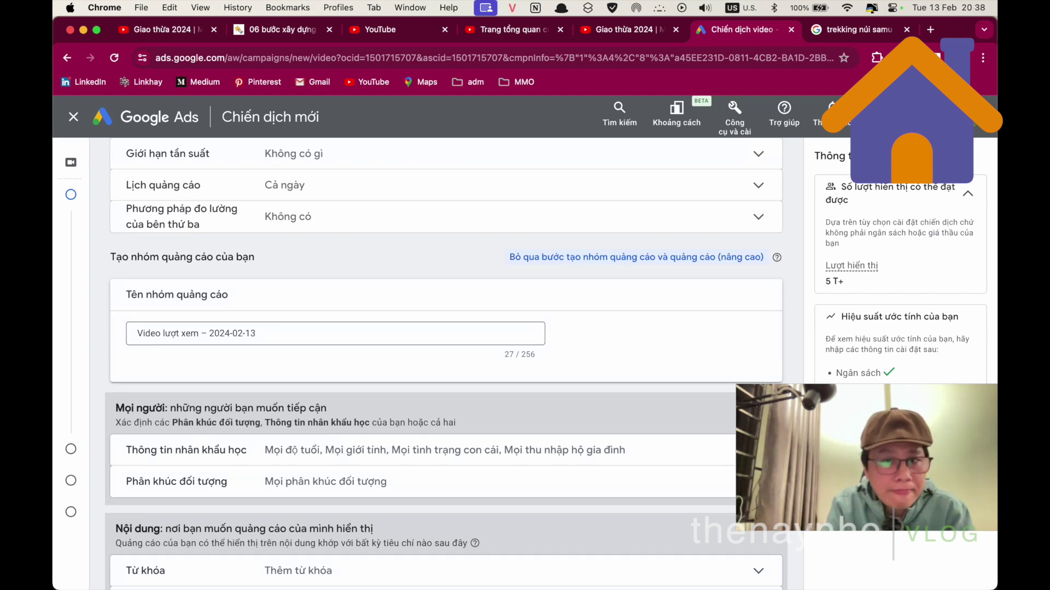
pyautogui.scroll(7, 447, 361)
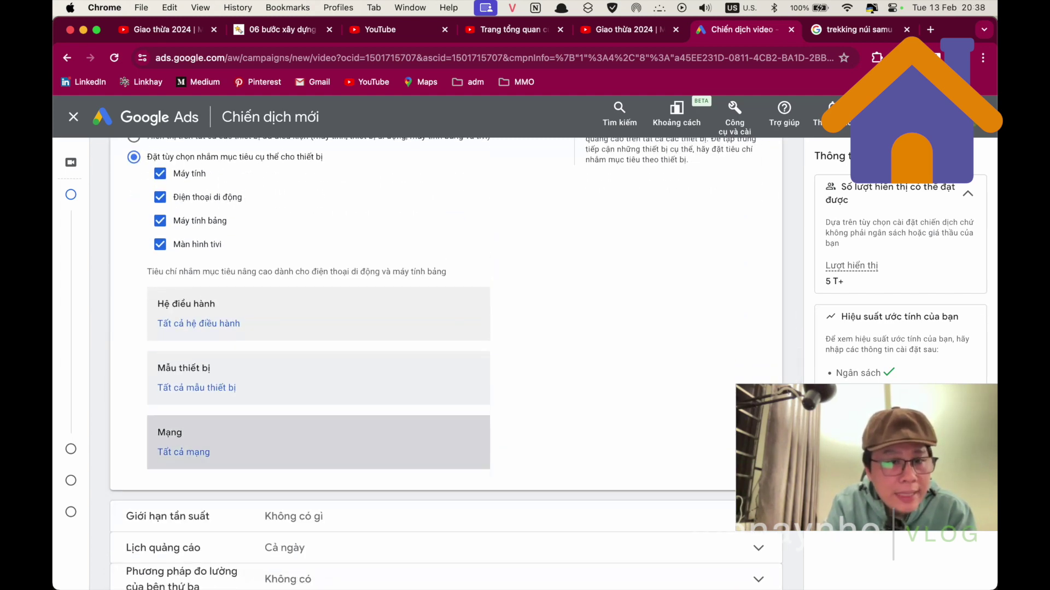
pyautogui.click(186, 452)
pyautogui.click(283, 218)
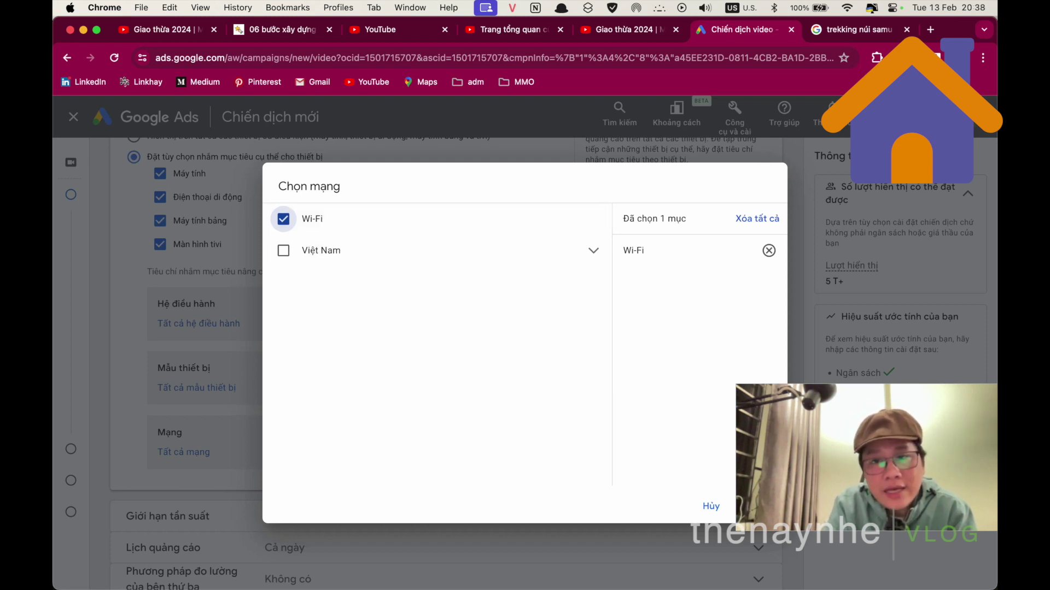
pyautogui.click(757, 506)
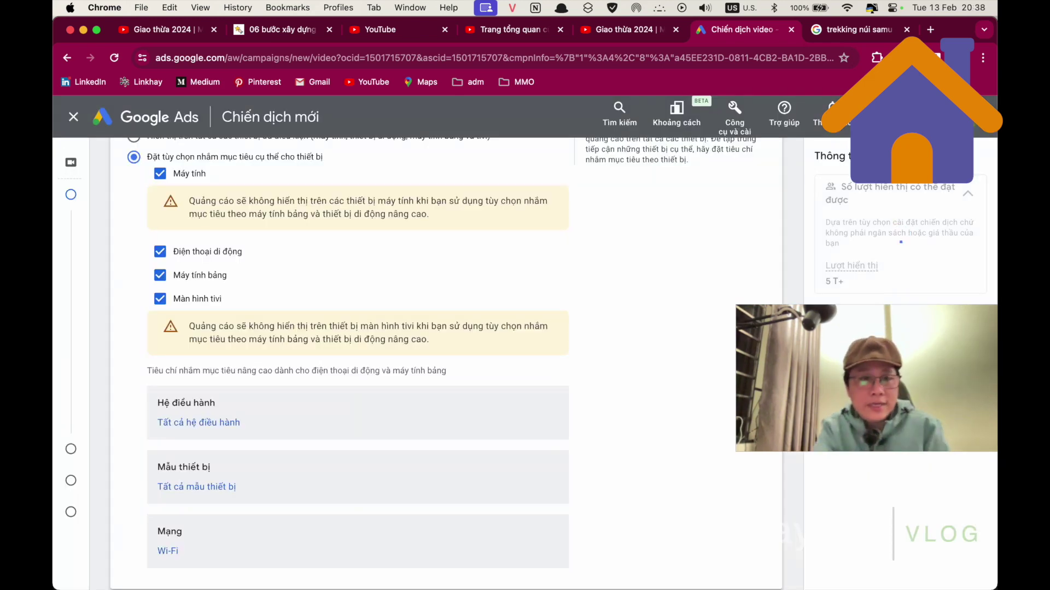
# - Enable the view frequency cap (Giới hạn tần suất xem) and limit it to 2 views per week (mỗi tuần)
pyautogui.scroll(-7, 758, 225)
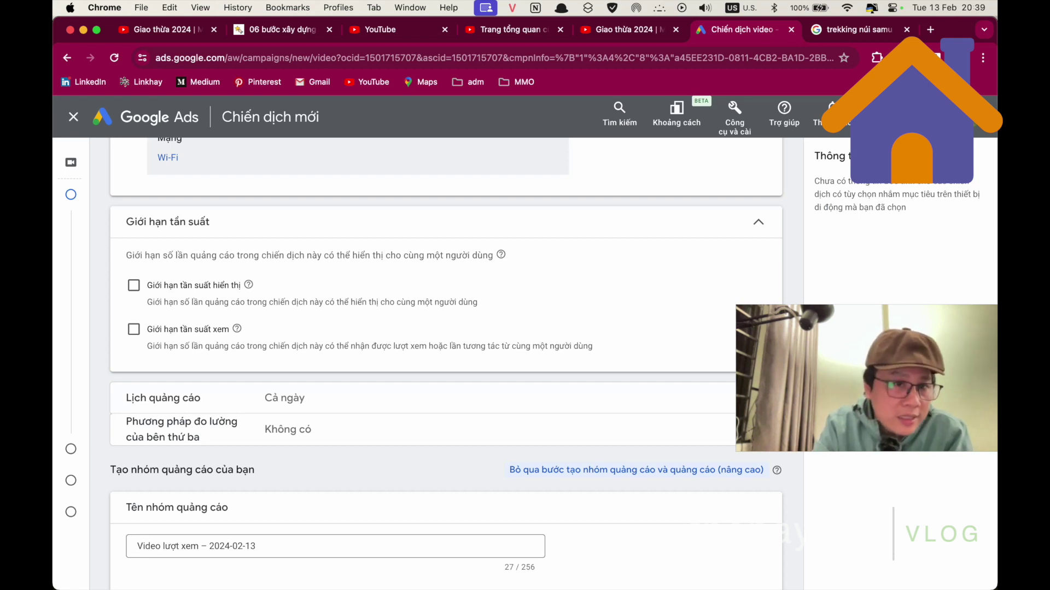
pyautogui.click(134, 329)
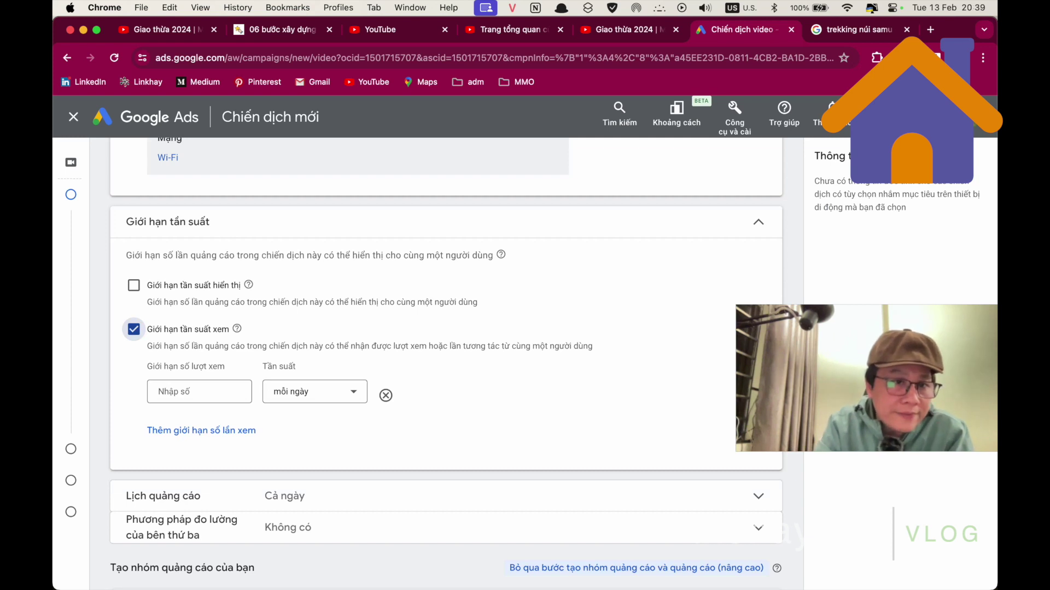
pyautogui.scroll(-4, 446, 364)
pyautogui.scroll(3, 446, 364)
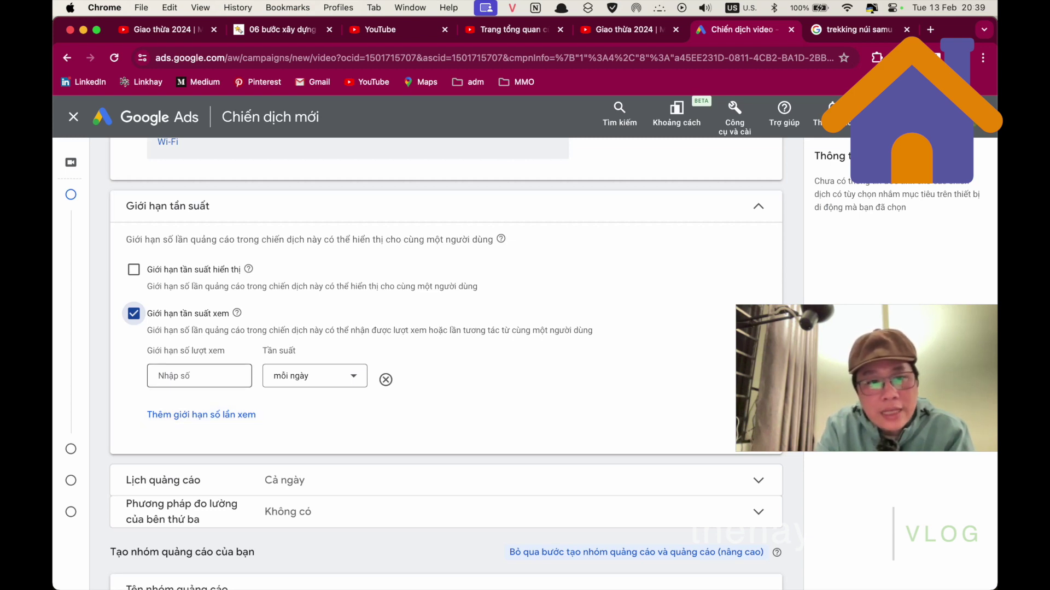
pyautogui.click(204, 375)
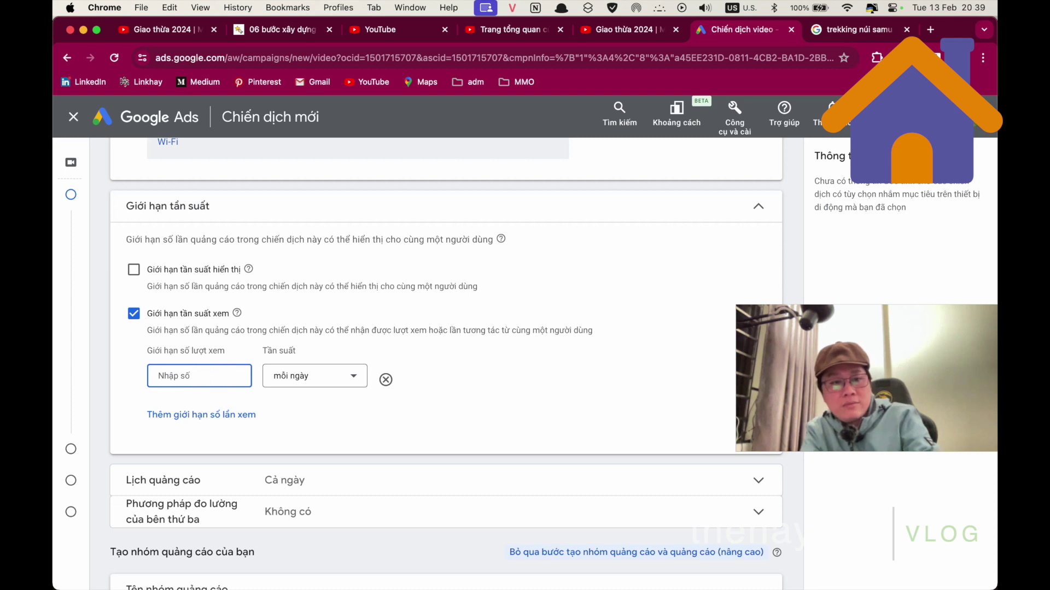
pyautogui.write('2')
pyautogui.click(356, 372)
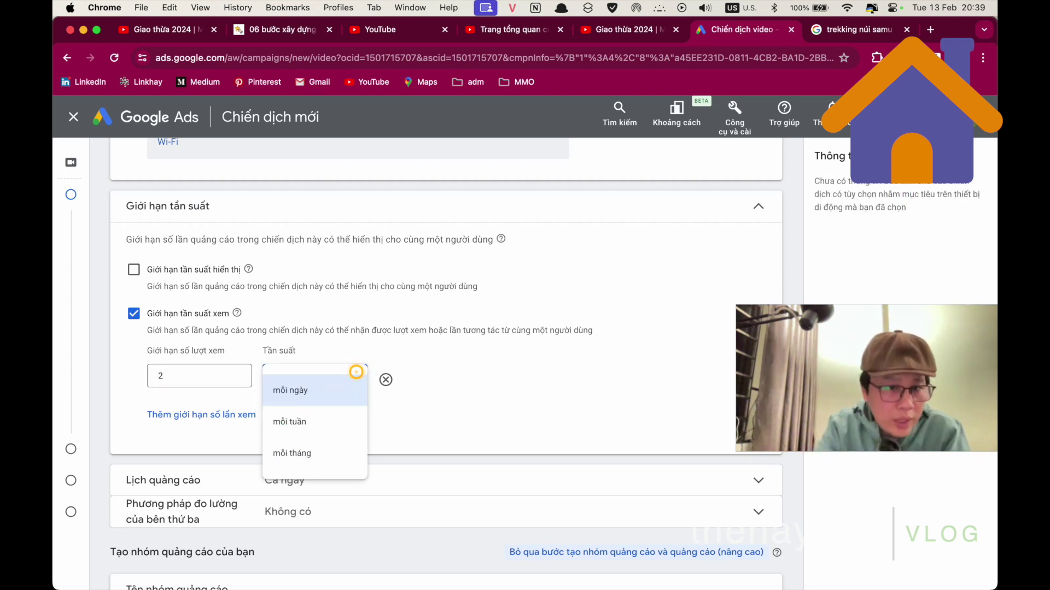
pyautogui.click(302, 423)
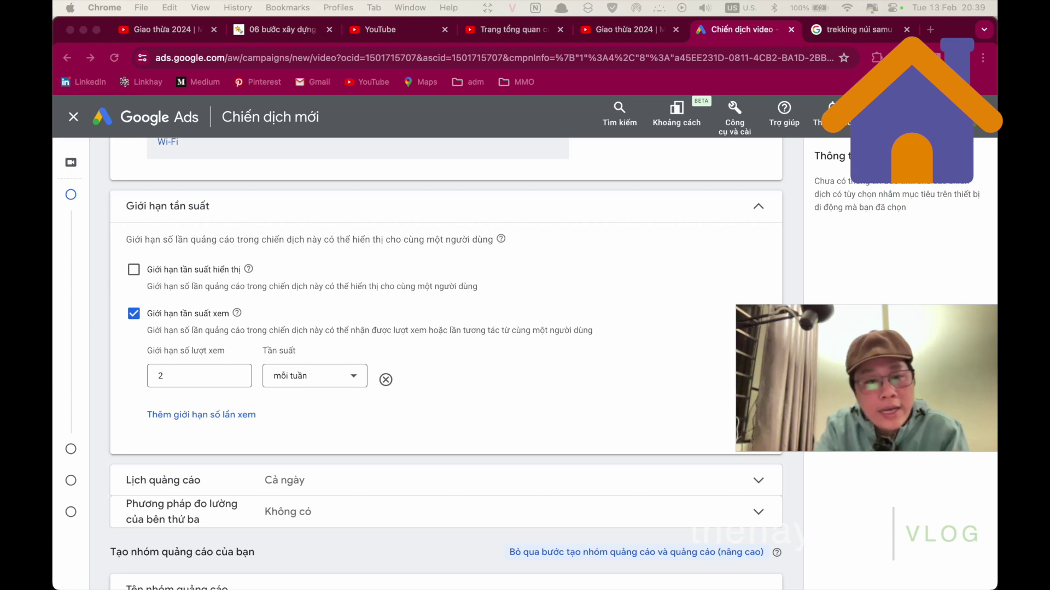
# - Set the view limit (Giới hạn số lượt xem) of the frequency cap to 3
pyautogui.scroll(-3, 446, 364)
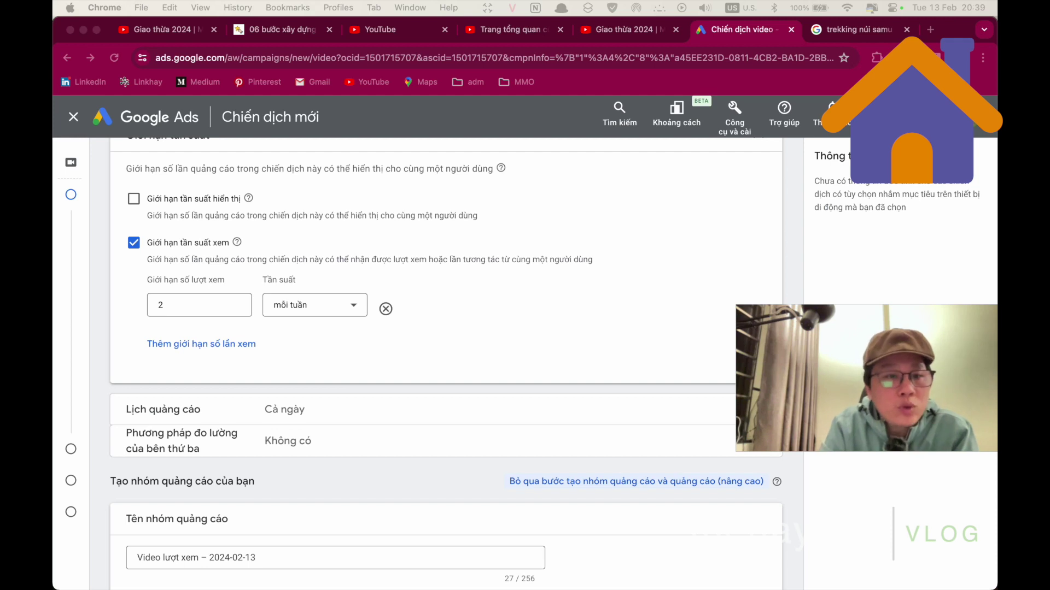
pyautogui.click(170, 305)
pyautogui.doubleClick(169, 305)
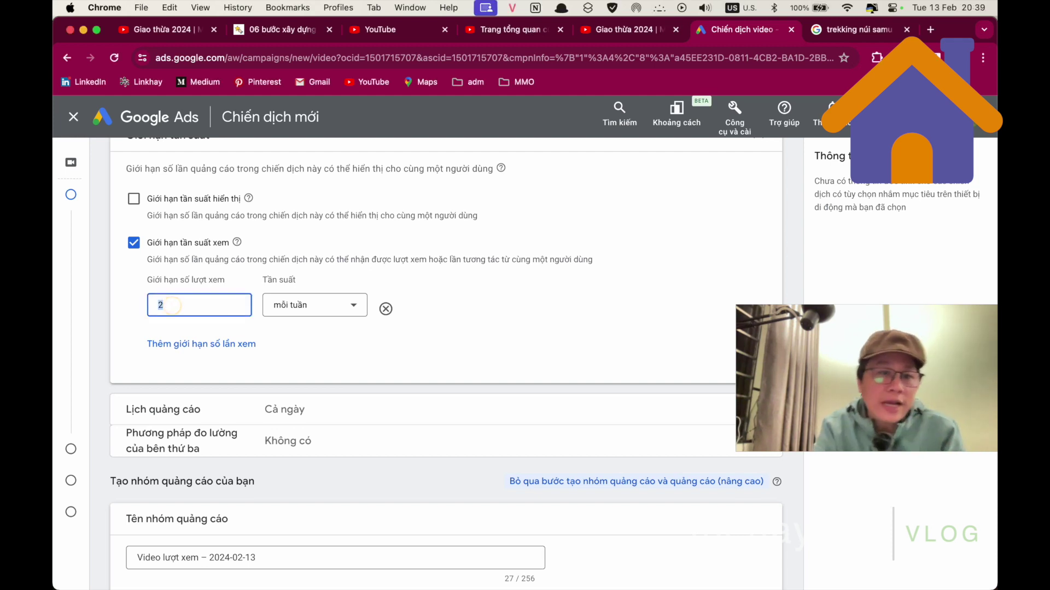
pyautogui.write('3')
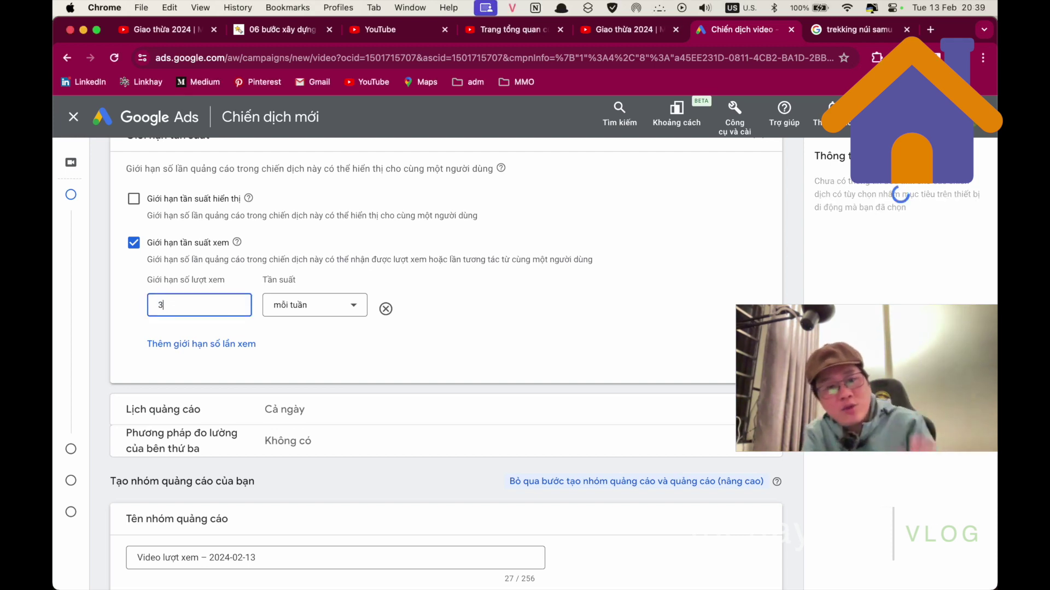
pyautogui.click(517, 296)
pyautogui.scroll(-1, 517, 296)
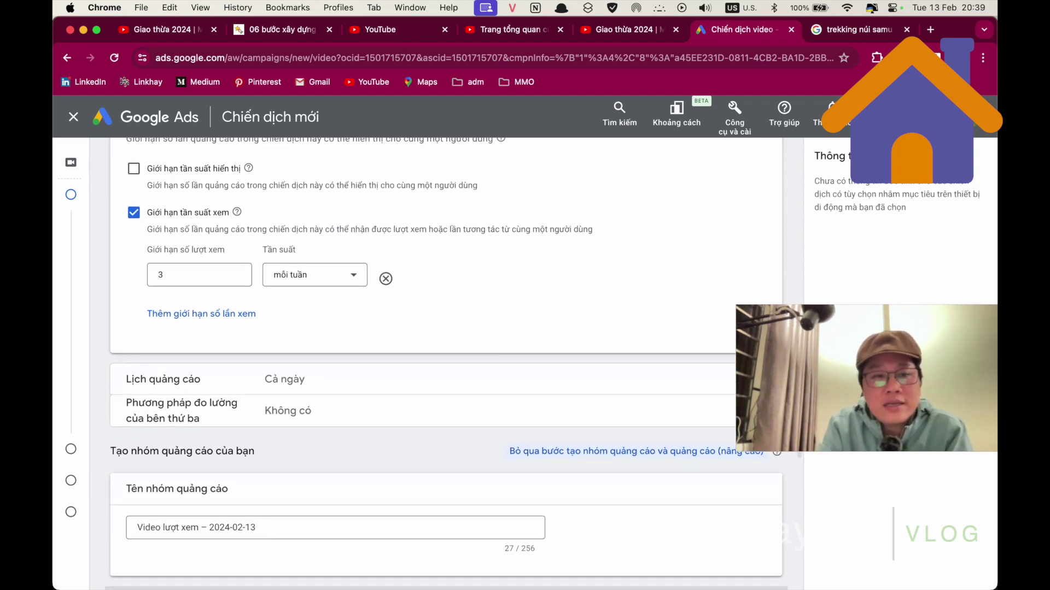
# - Set the ad schedule (Lịch quảng cáo) for all days to run from 8:00 to 21:00
pyautogui.scroll(-3, 517, 295)
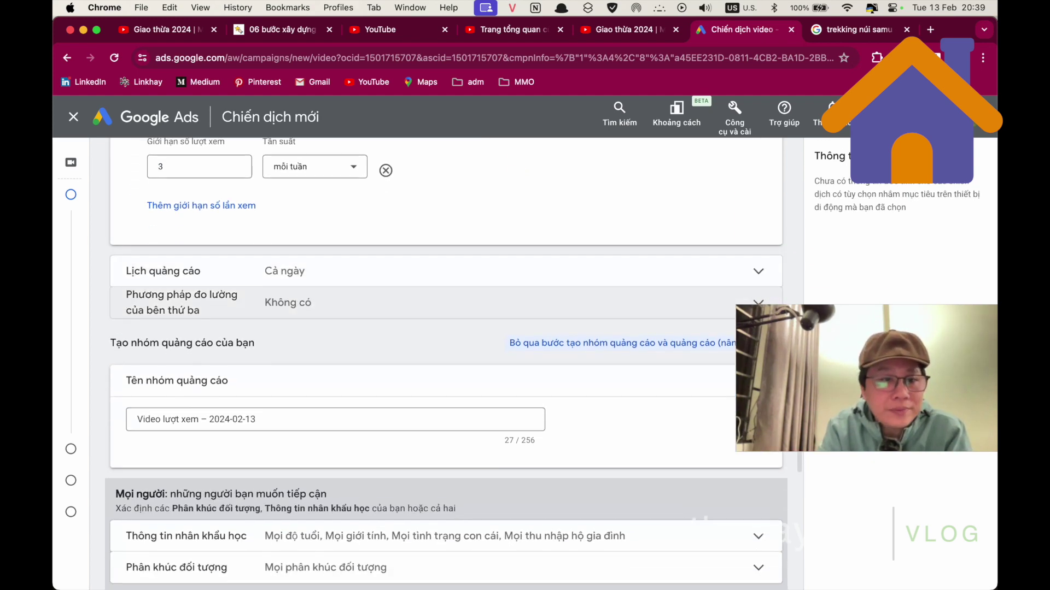
pyautogui.click(517, 271)
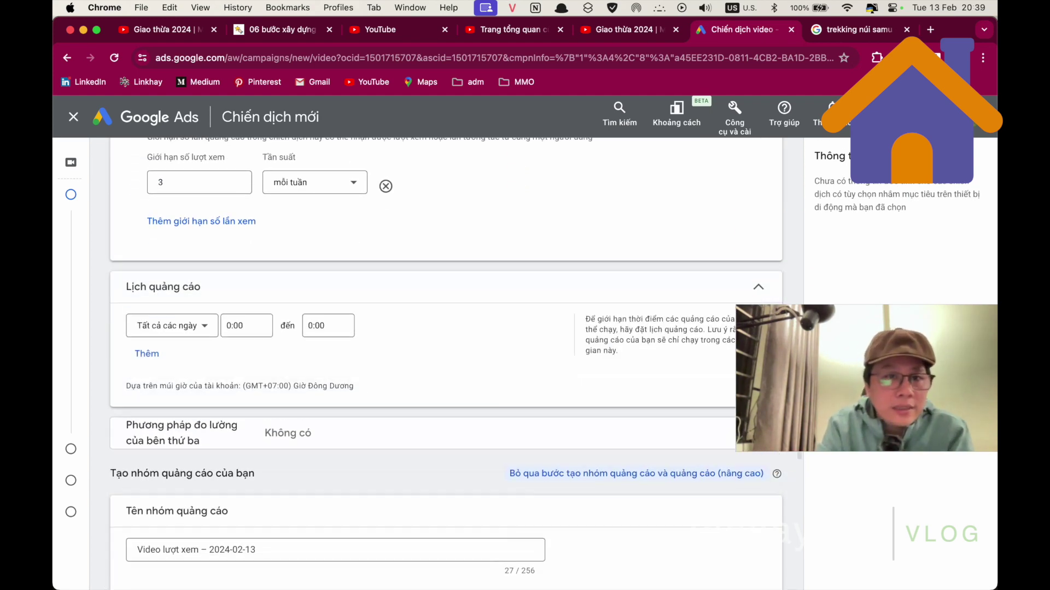
pyautogui.scroll(-5, 446, 364)
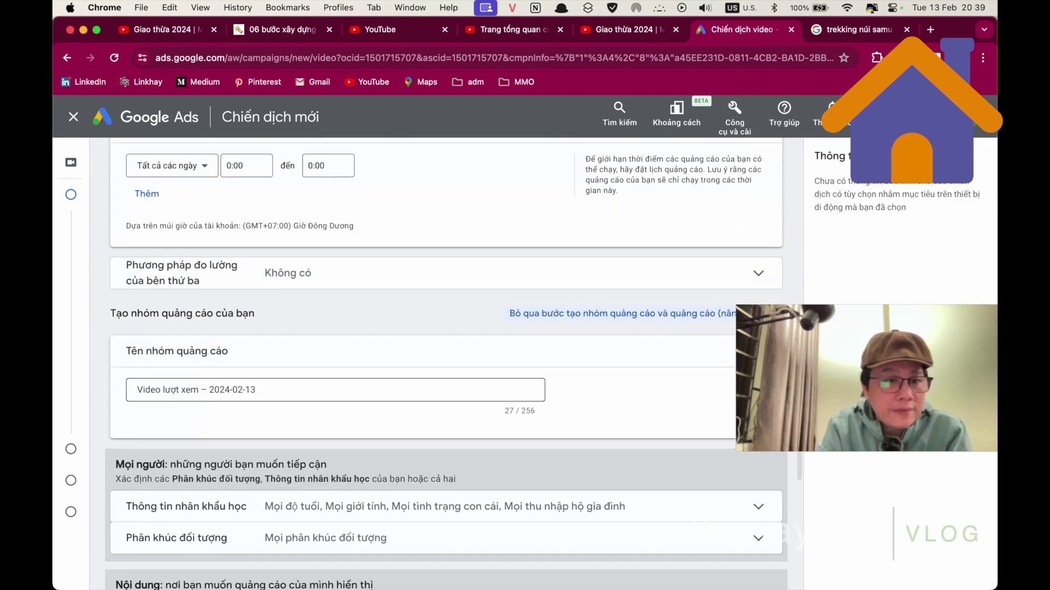
pyautogui.scroll(-2, 446, 364)
pyautogui.scroll(5, 446, 364)
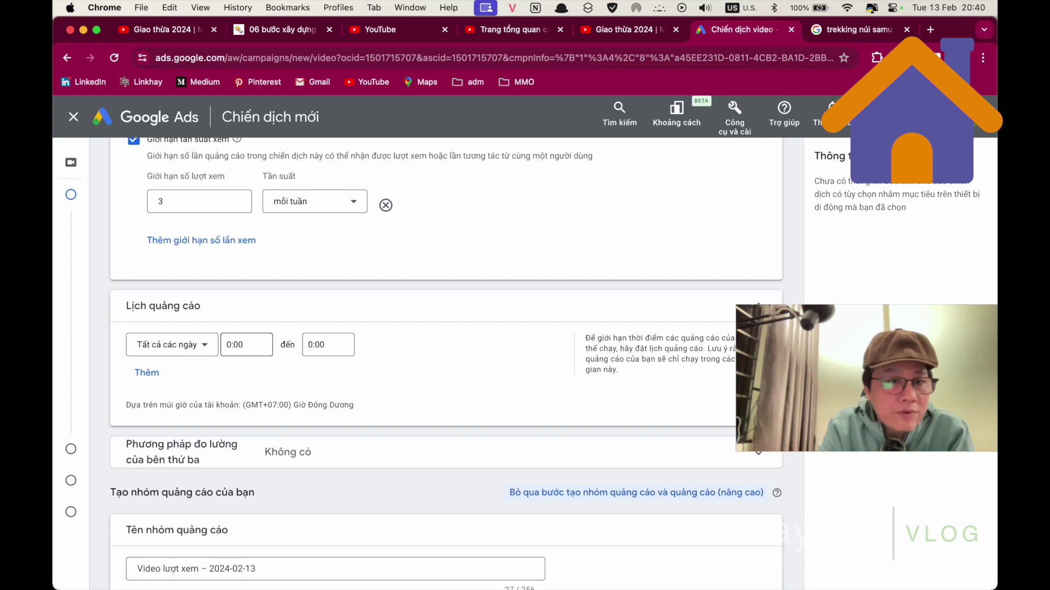
pyautogui.click(228, 344)
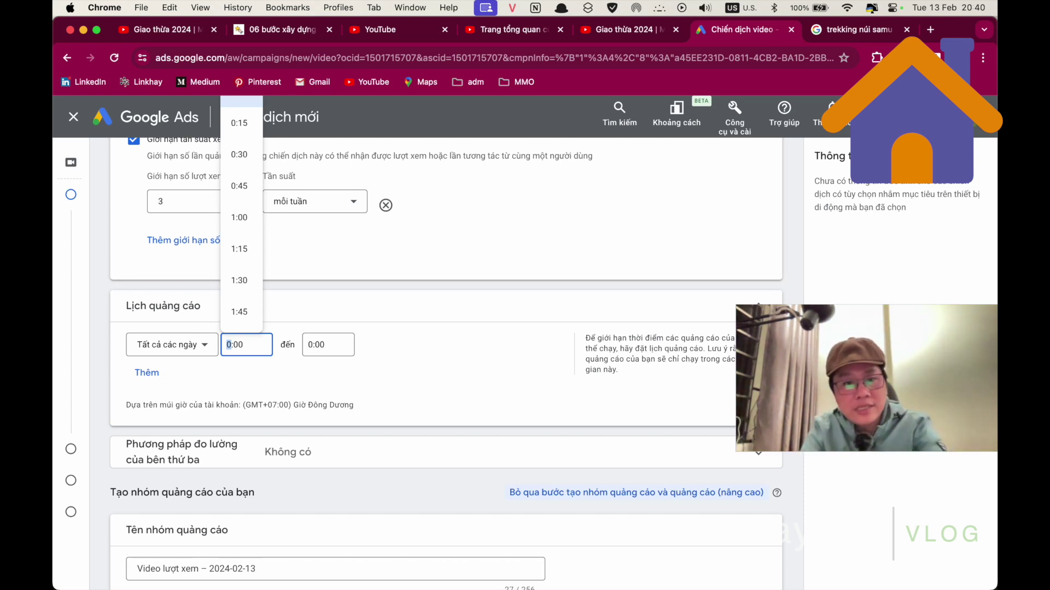
pyautogui.write('8')
pyautogui.click(498, 374)
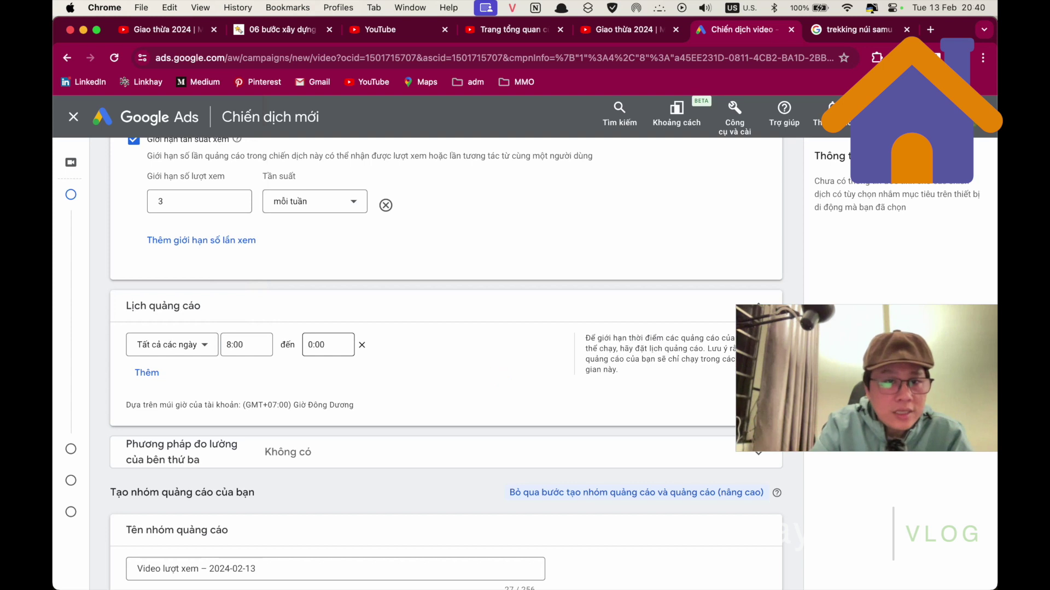
pyautogui.click(309, 344)
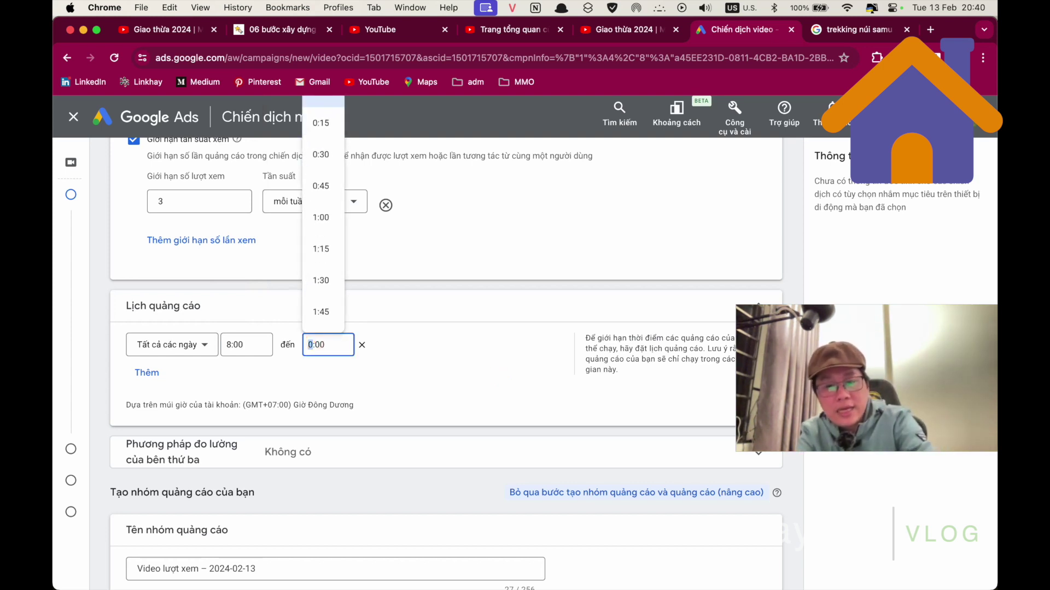
pyautogui.write('21')
pyautogui.click(450, 354)
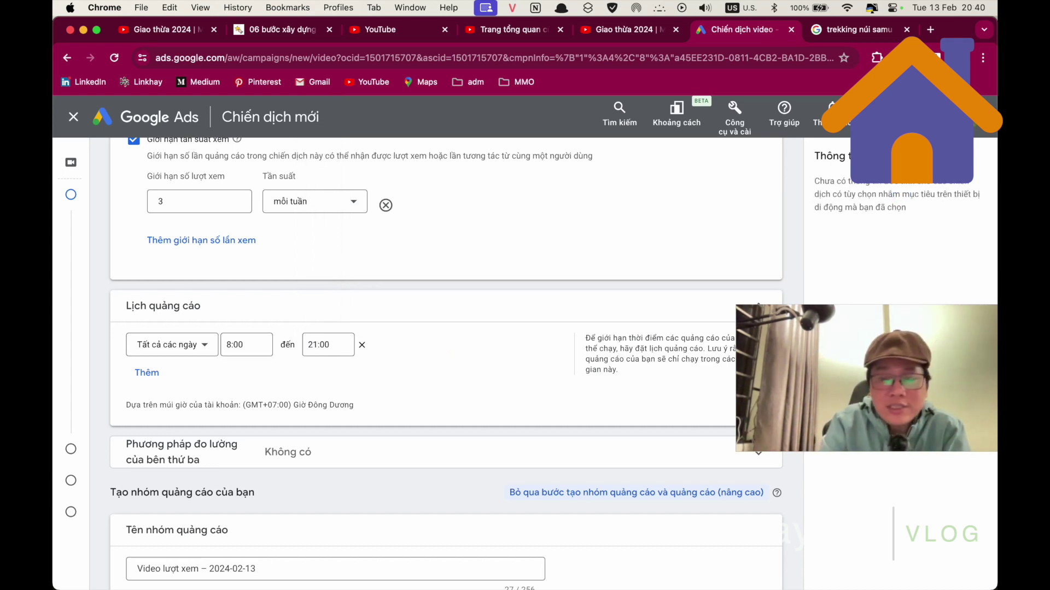
# - Check which day options the ad schedule offers, and close the list without choosing another one
pyautogui.scroll(-3, 446, 361)
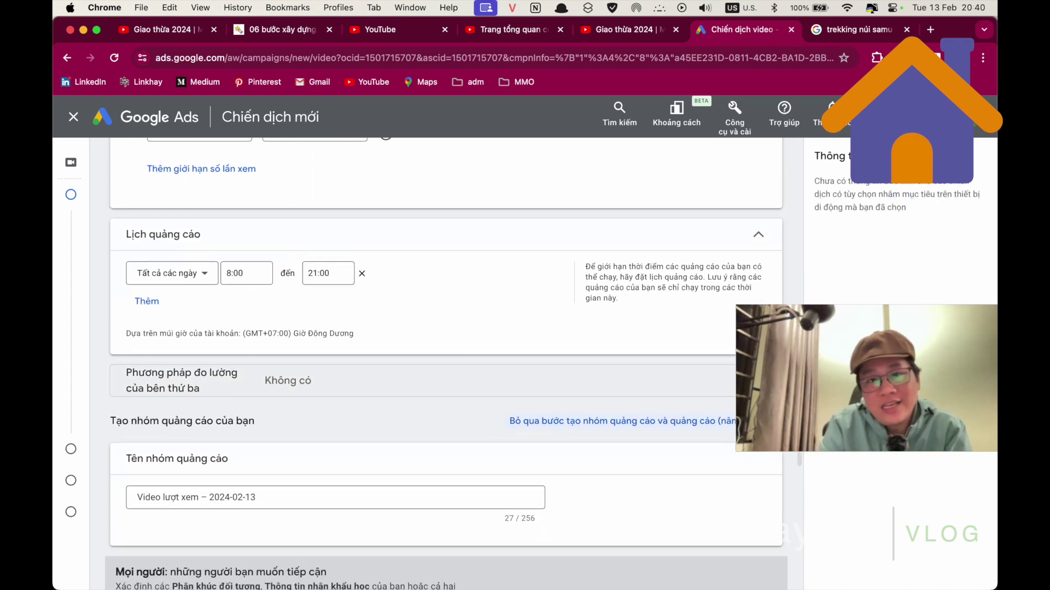
pyautogui.scroll(-3, 446, 364)
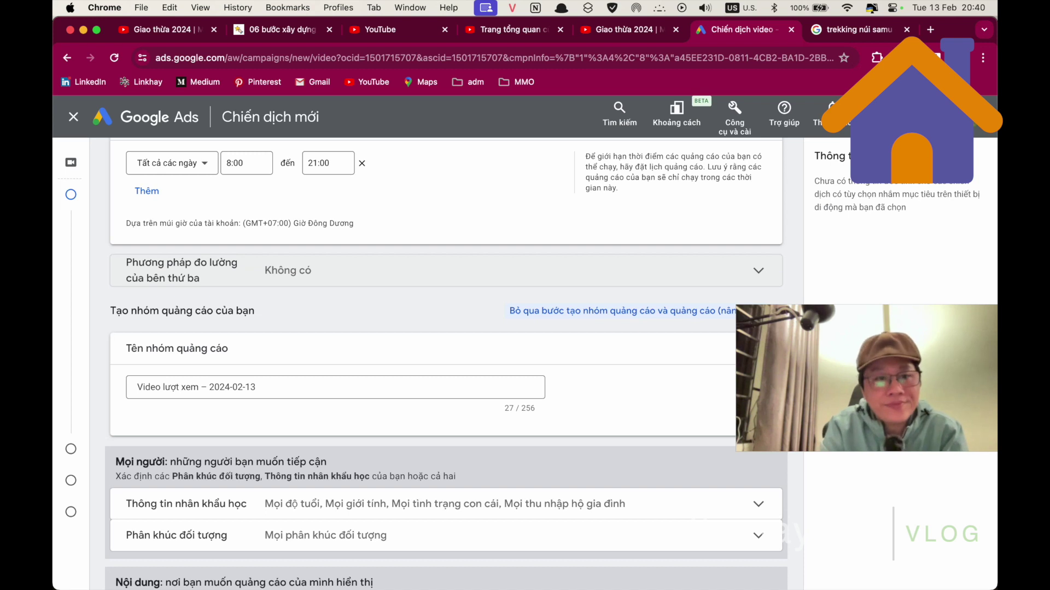
pyautogui.scroll(1, 446, 361)
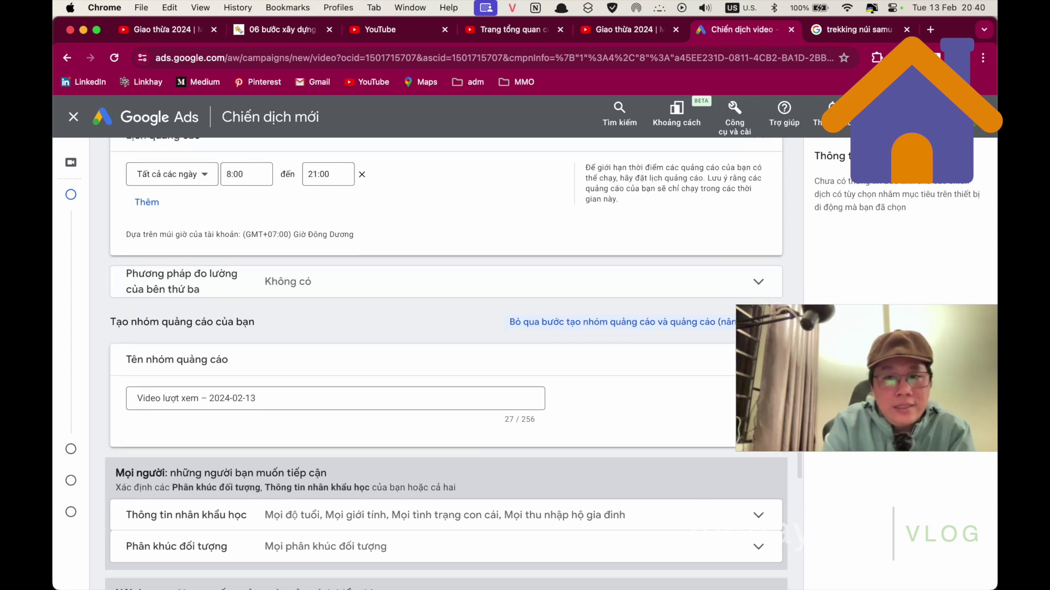
pyautogui.scroll(-1, 207, 180)
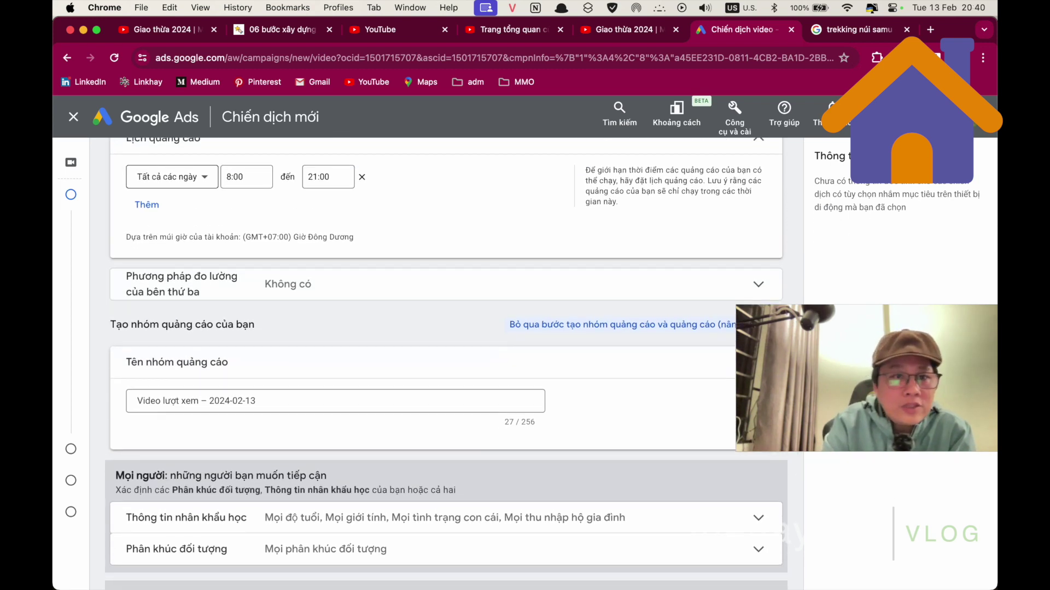
pyautogui.click(204, 177)
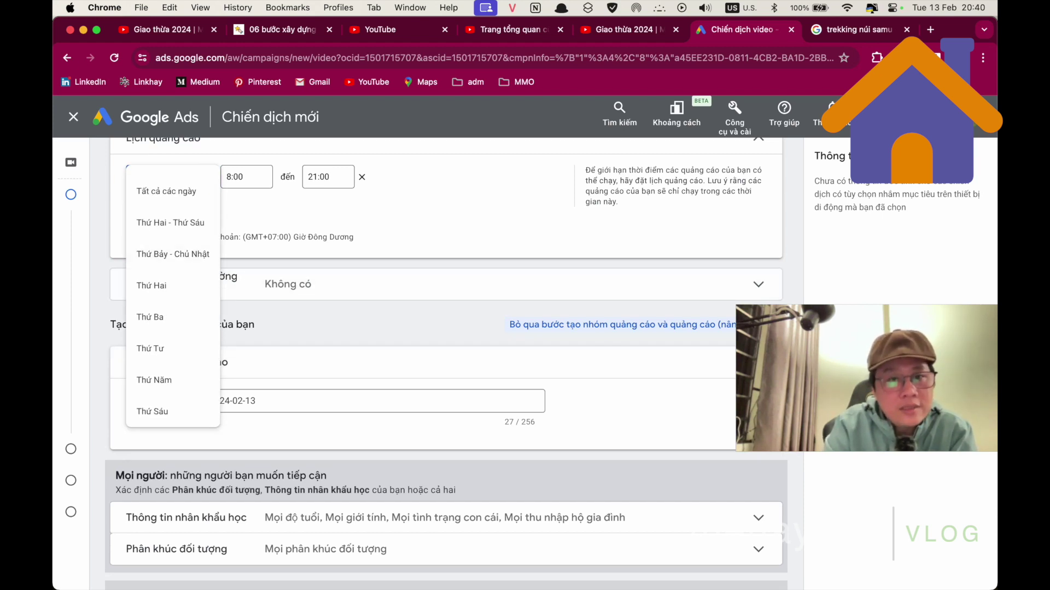
pyautogui.press('Escape')
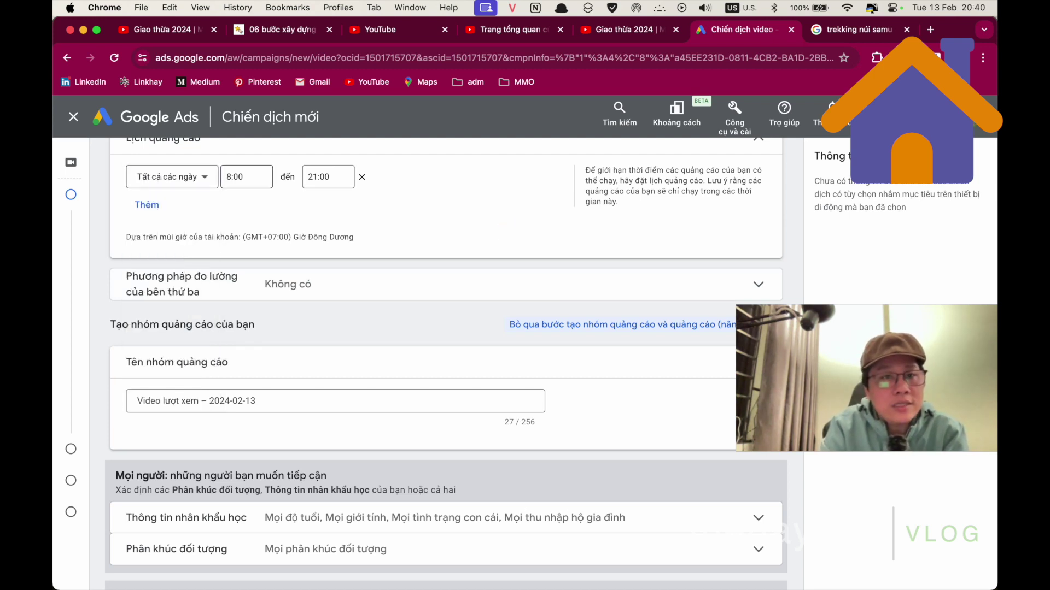
# - Expand the third-party measurement section (Phương pháp đo lường của bên thứ ba) and read its vendor information
pyautogui.scroll(-1, 454, 361)
pyautogui.scroll(-2, 453, 361)
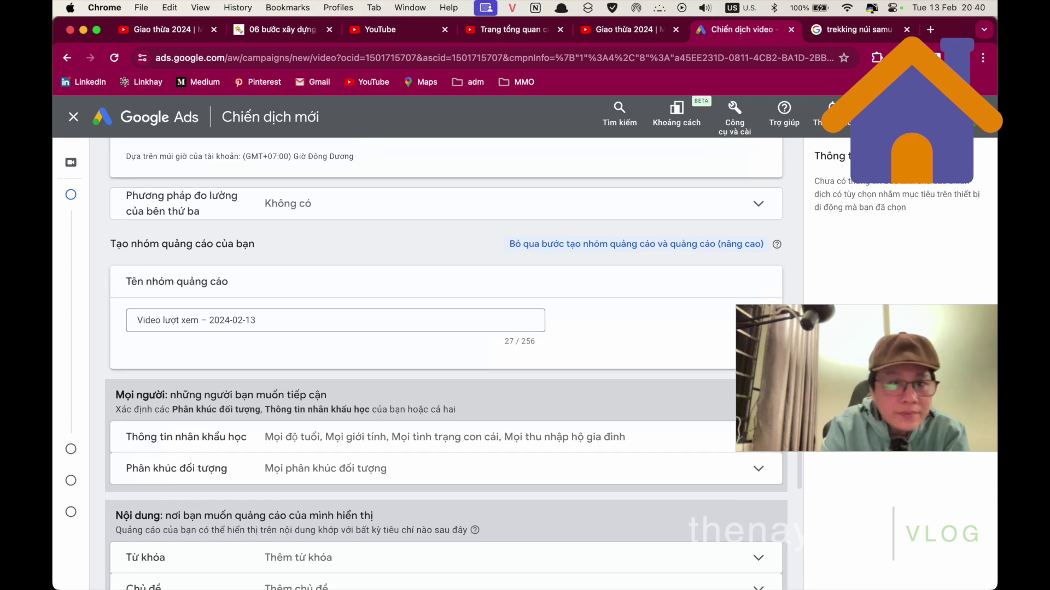
pyautogui.click(758, 204)
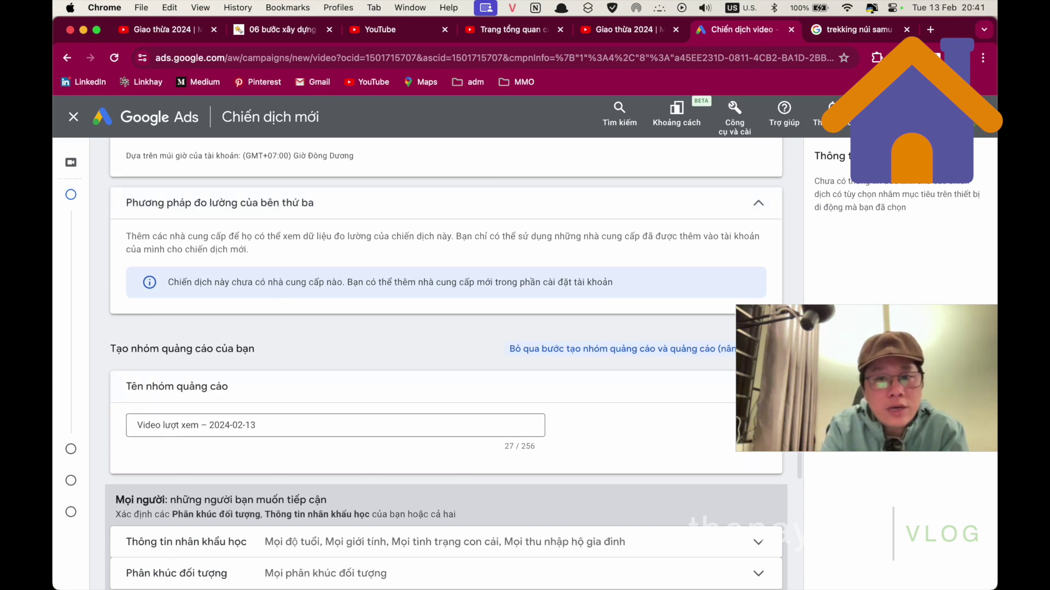
pyautogui.scroll(-1, 446, 366)
pyautogui.scroll(1, 446, 367)
pyautogui.scroll(-2, 446, 366)
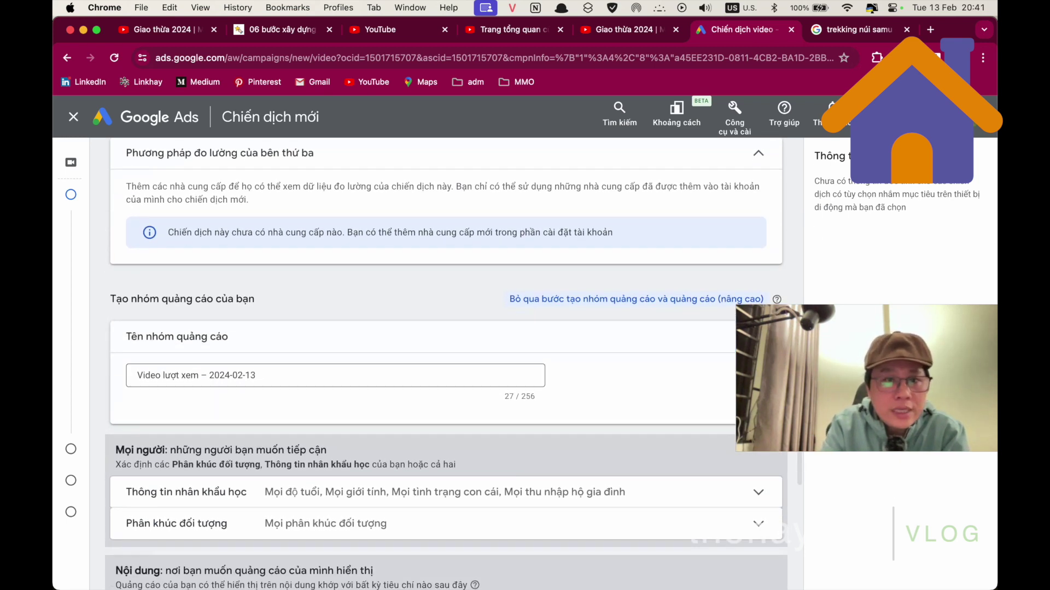
pyautogui.scroll(-1, 446, 366)
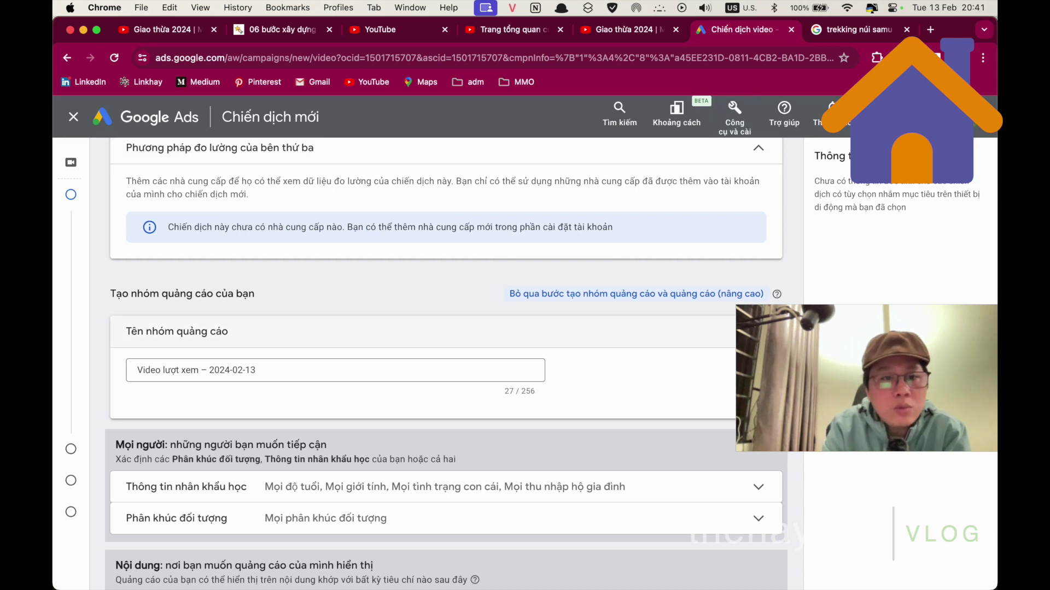
# - Rename the ad group (Tên nhóm quảng cáo) as "video abc"
pyautogui.scroll(-3, 445, 361)
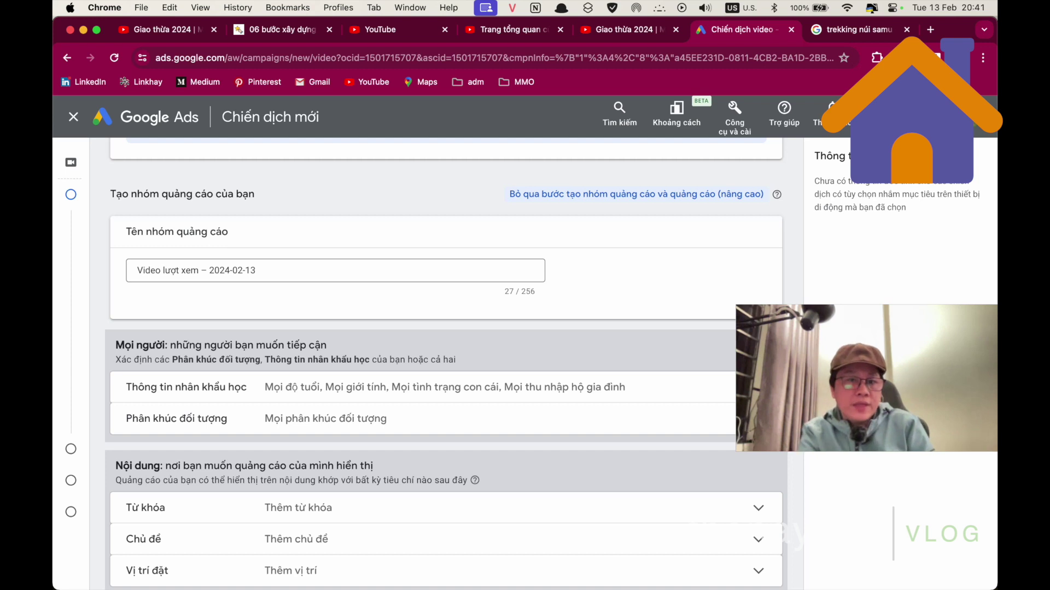
pyautogui.click(486, 269)
pyautogui.press('super+a')
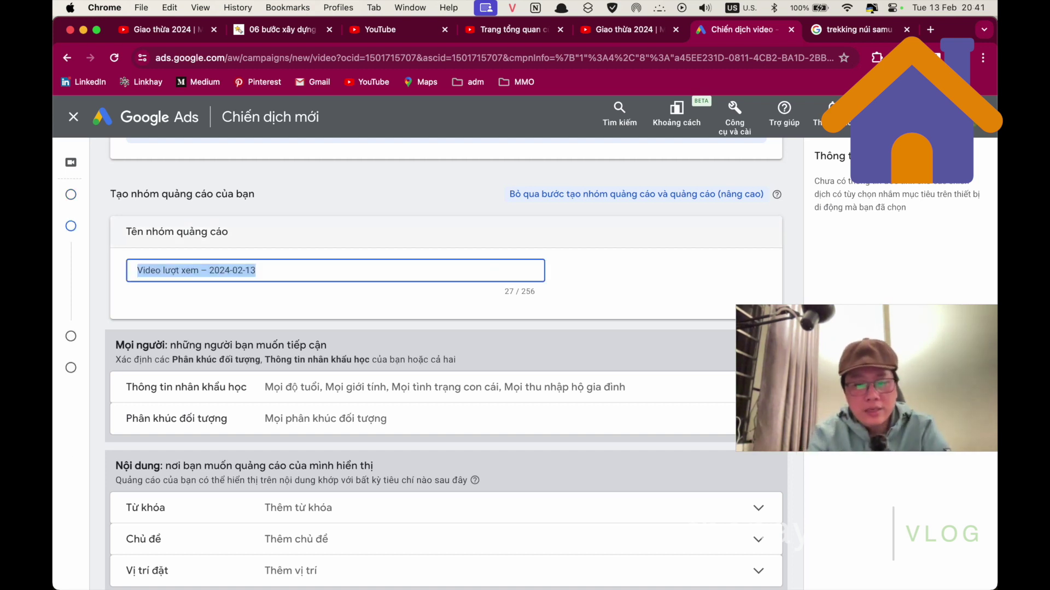
pyautogui.write('video ')
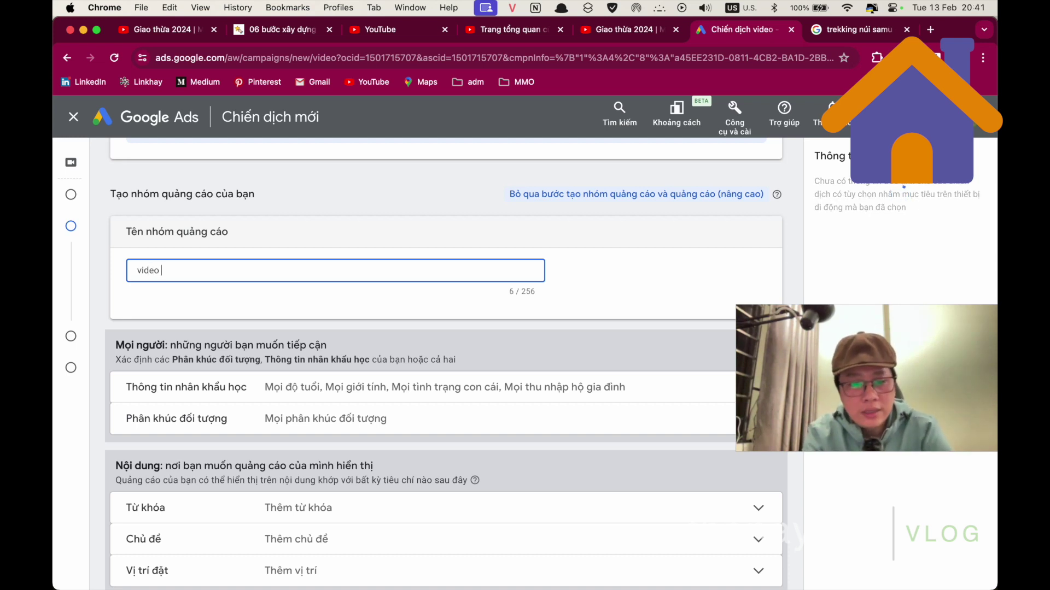
pyautogui.write('abc')
pyautogui.click(627, 292)
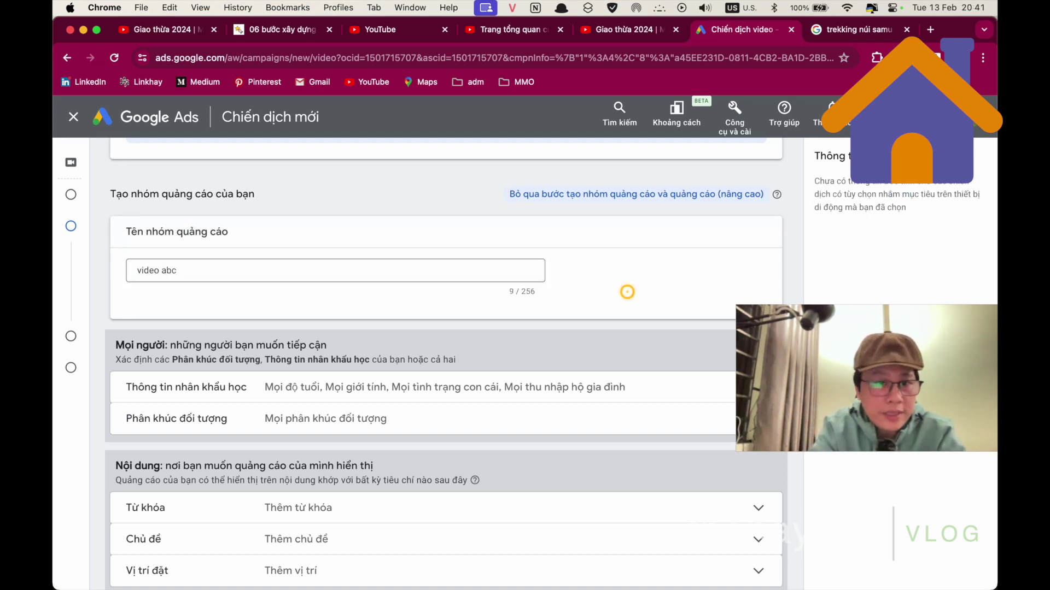
# - Expand the demographics section (Thông tin nhân khẩu học) and review its gender, age, parental status and household income options
pyautogui.scroll(-3, 627, 292)
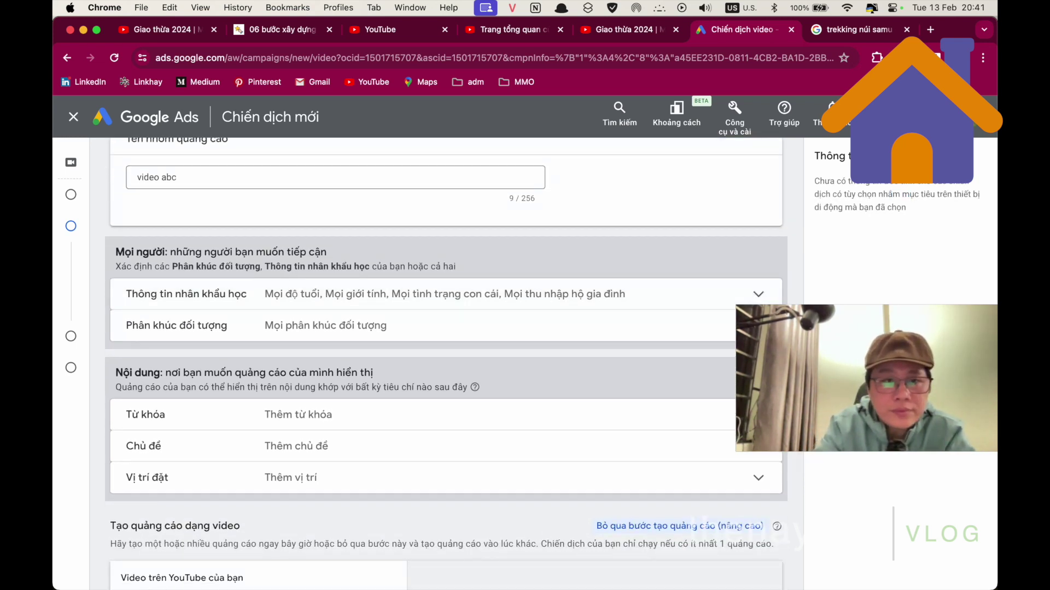
pyautogui.scroll(-2, 628, 292)
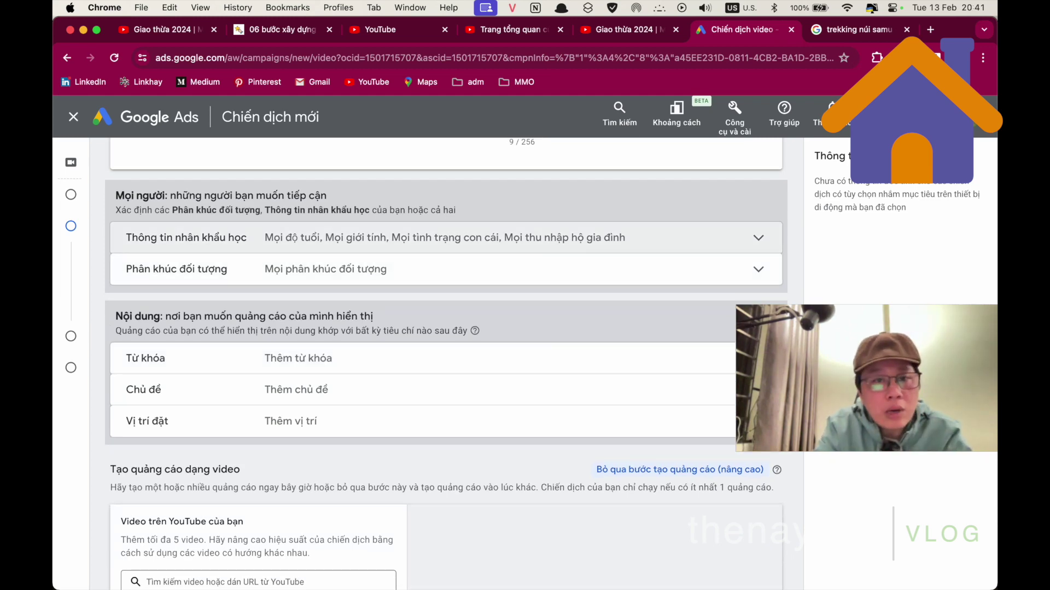
pyautogui.click(697, 235)
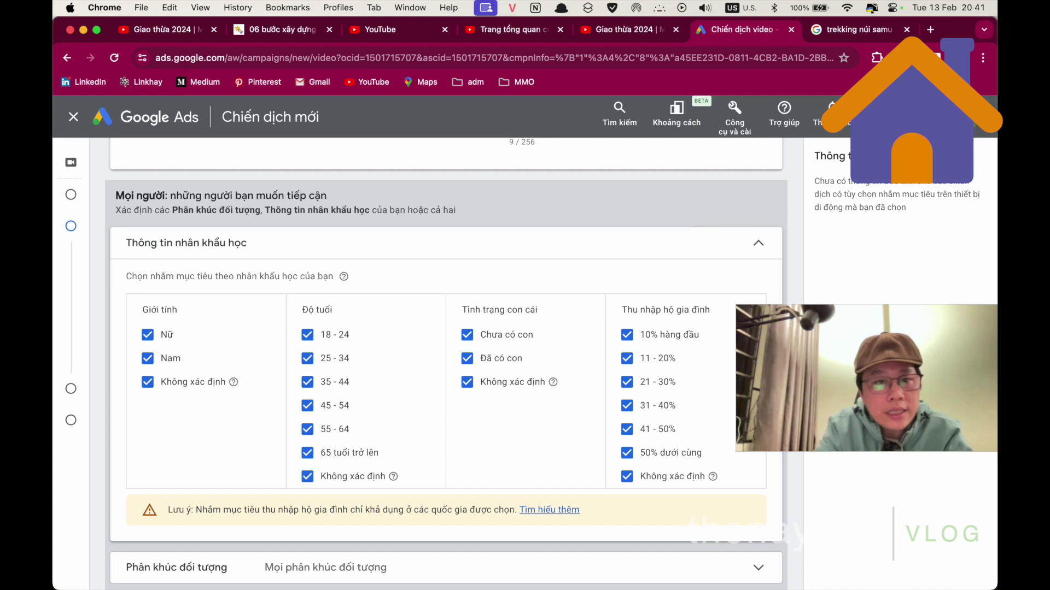
pyautogui.scroll(-2, 446, 361)
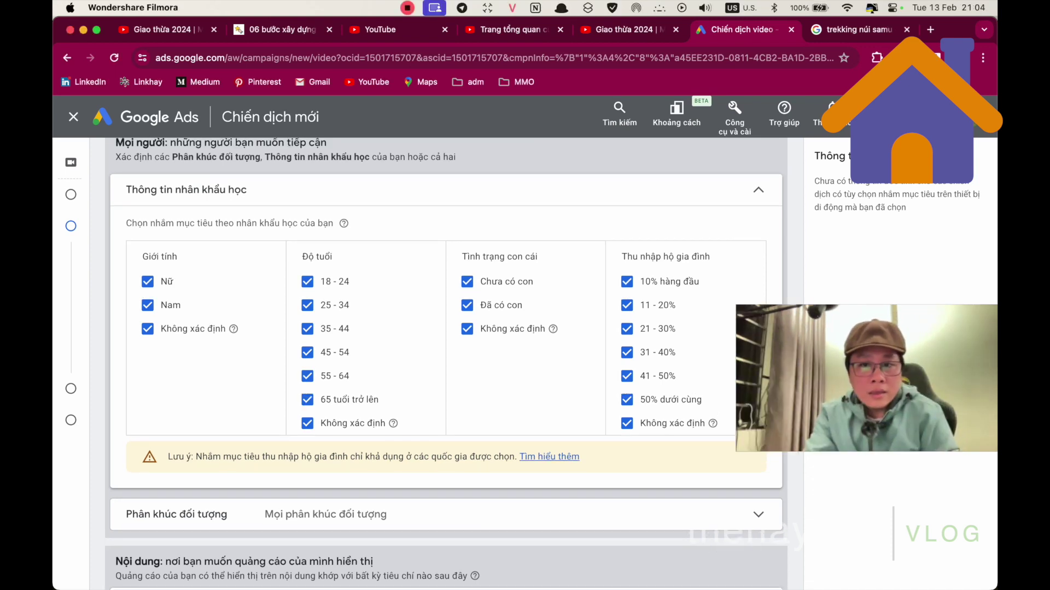
pyautogui.scroll(-2, 447, 361)
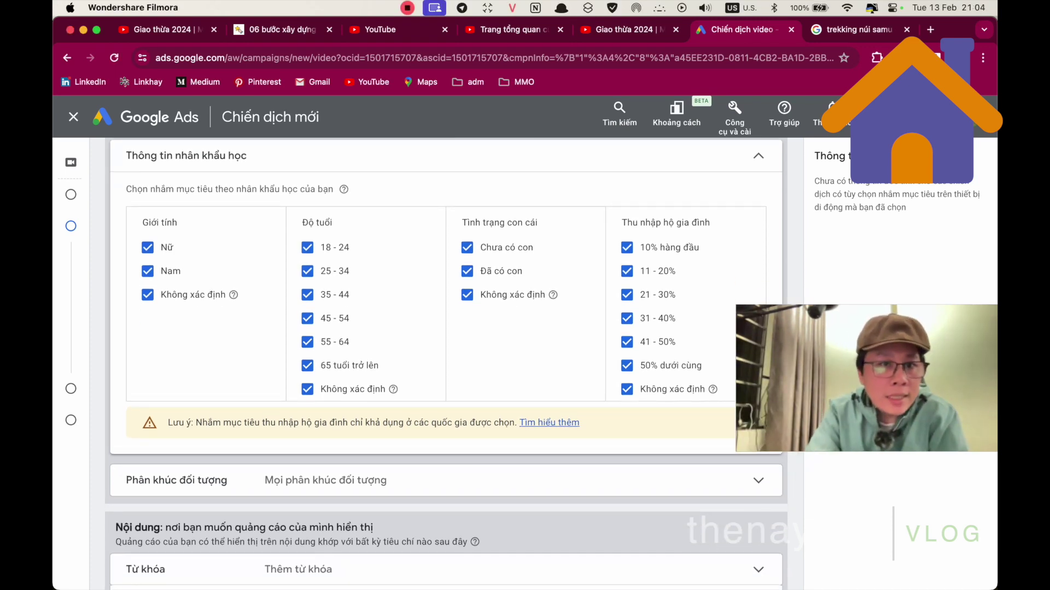
pyautogui.scroll(1, 447, 361)
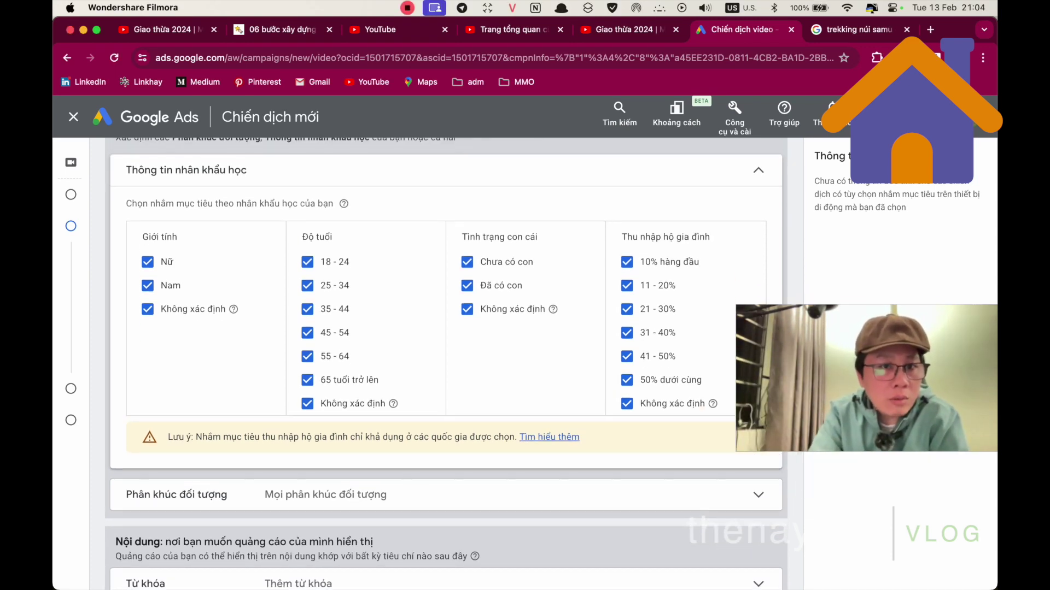
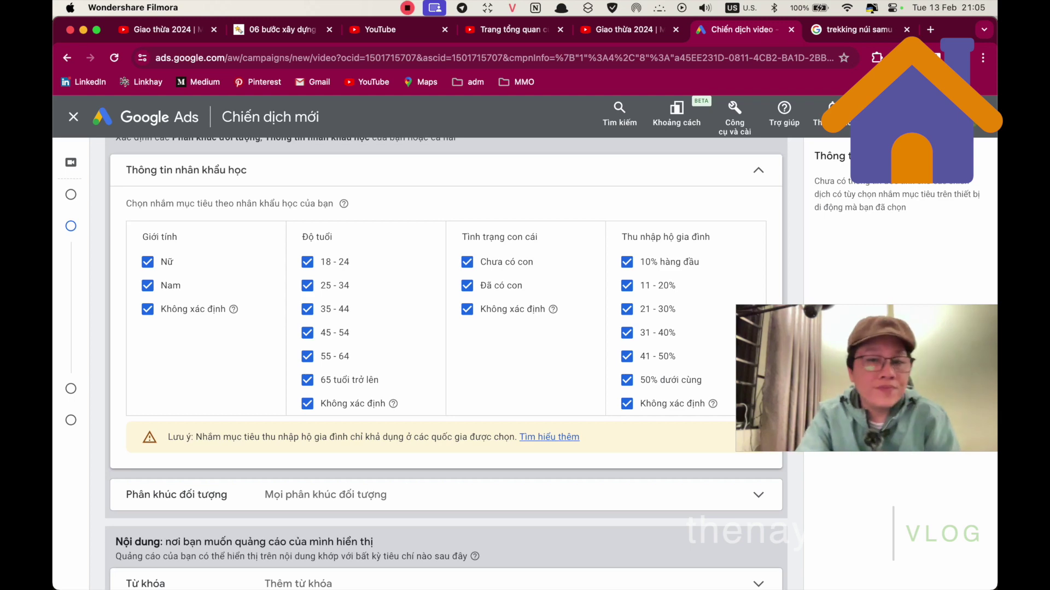
# - Expand the audience segments section (Phân khúc đối tượng) and examine the segment categories available for browsing
pyautogui.scroll(-6, 445, 360)
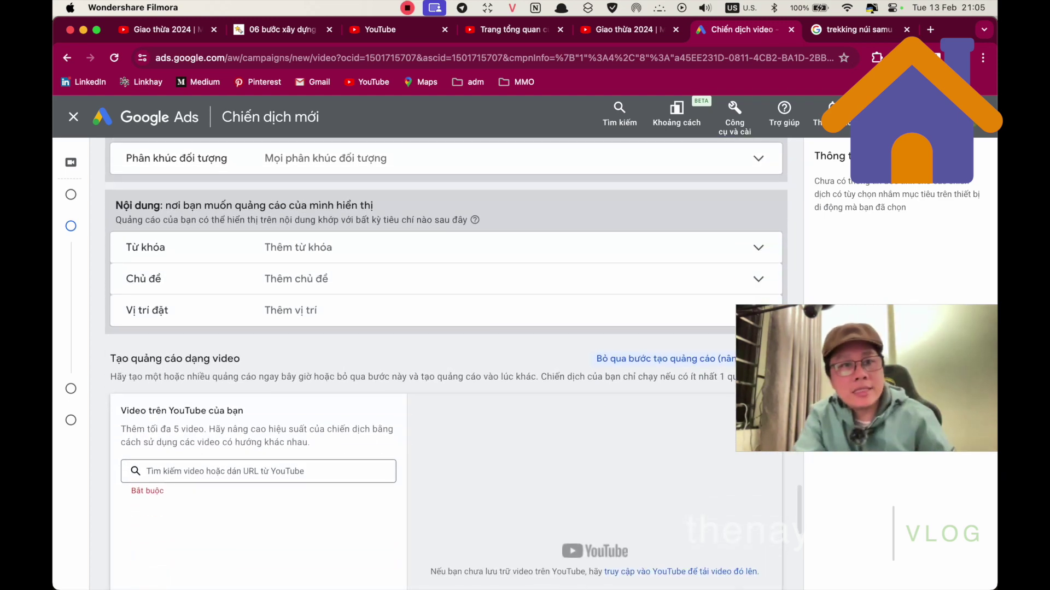
pyautogui.click(767, 162)
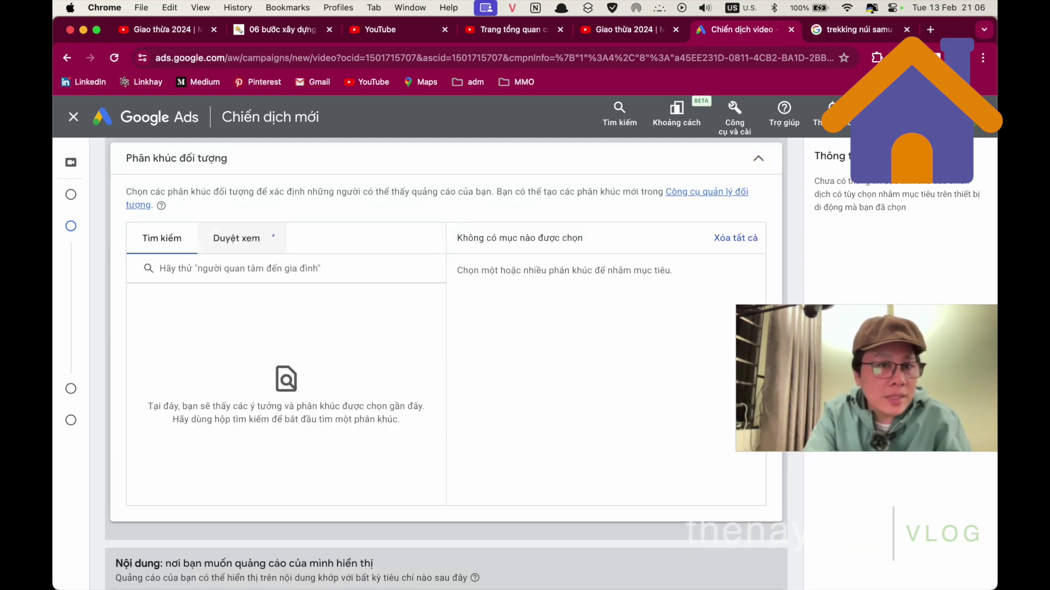
pyautogui.click(236, 238)
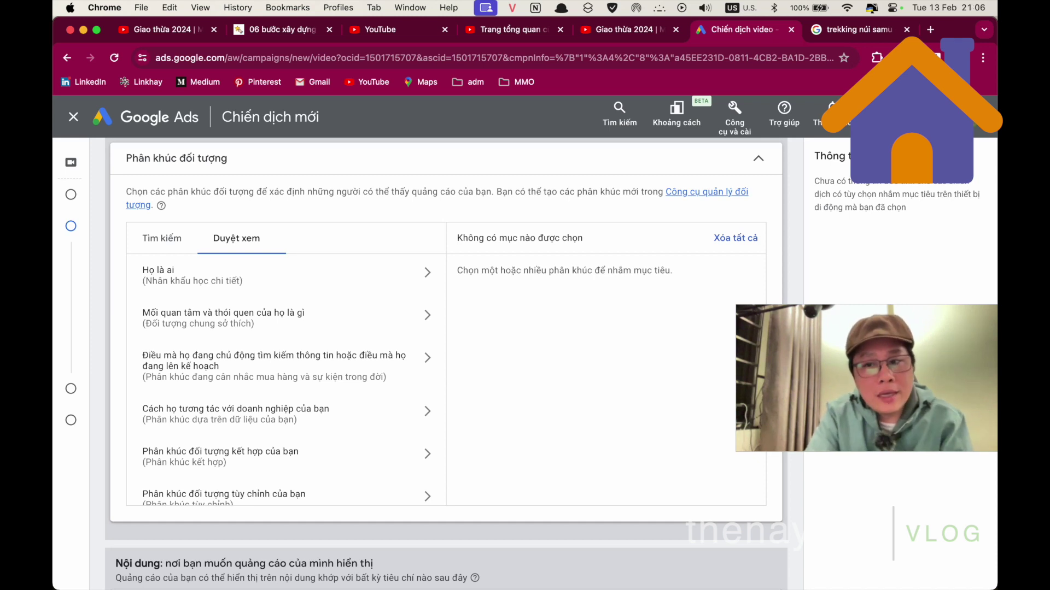
pyautogui.scroll(-1, 446, 328)
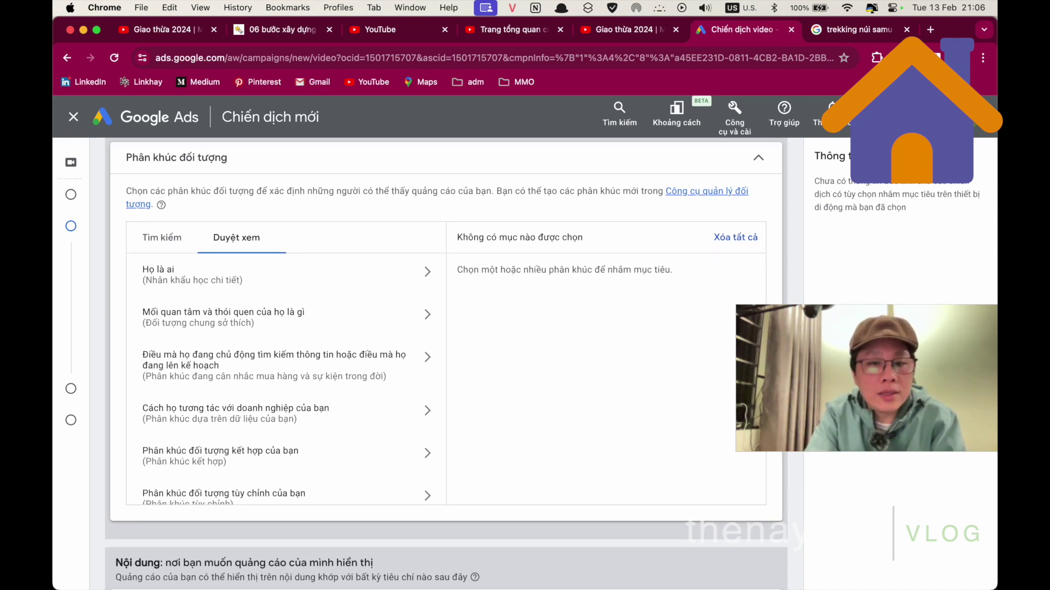
pyautogui.scroll(-3, 445, 364)
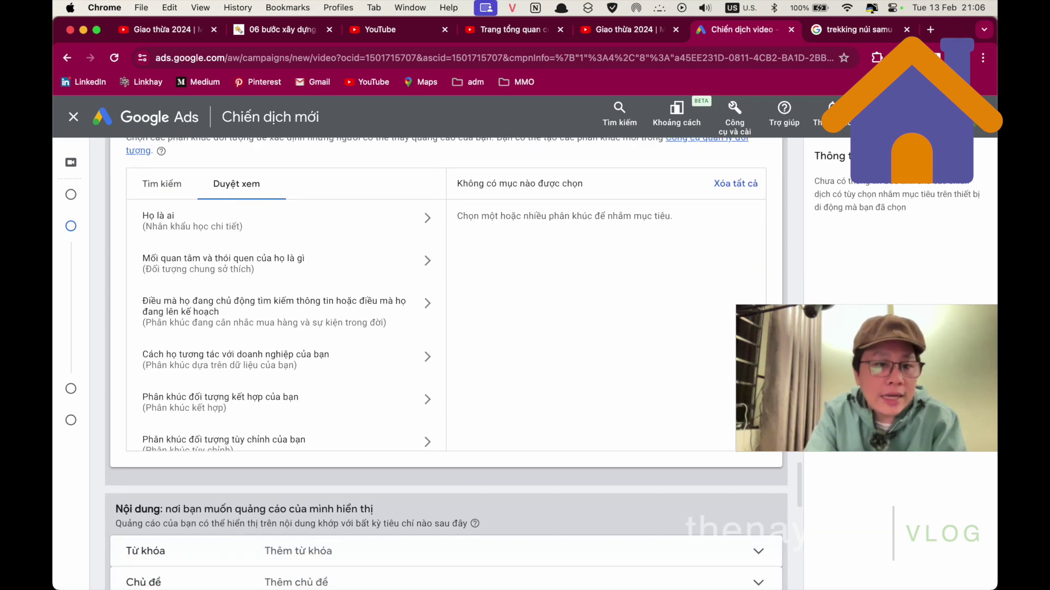
pyautogui.scroll(2, 445, 364)
pyautogui.scroll(-1, 284, 383)
pyautogui.scroll(1, 284, 383)
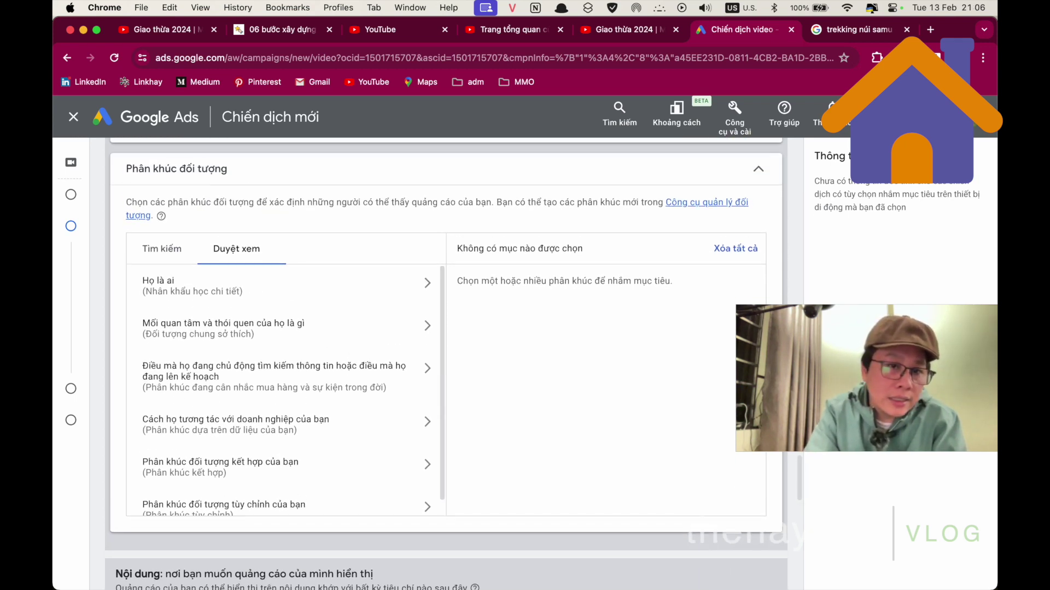
pyautogui.scroll(3, 285, 383)
pyautogui.scroll(-2, 446, 361)
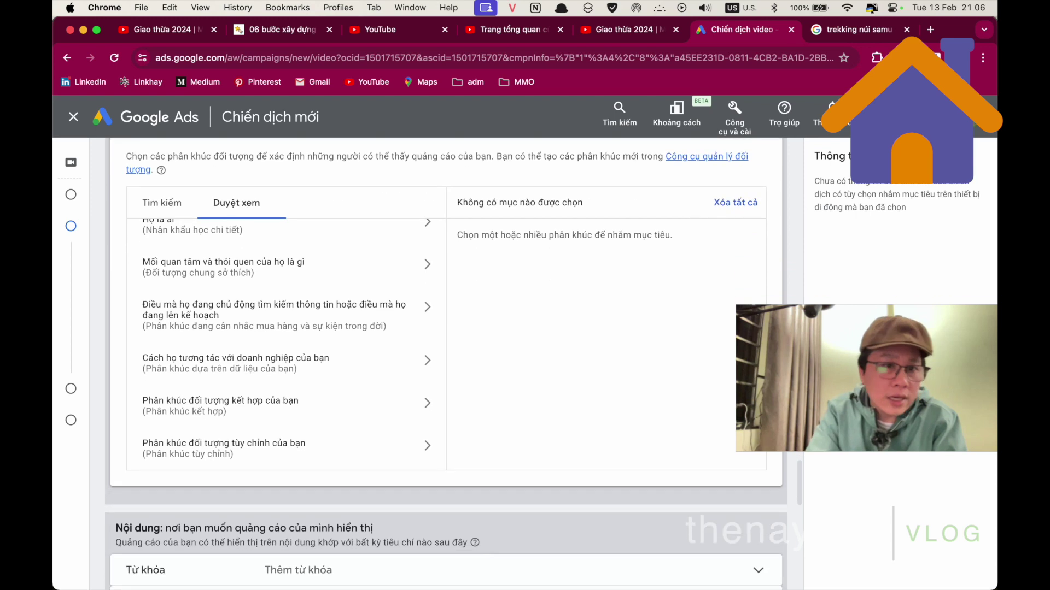
pyautogui.scroll(1, 284, 372)
pyautogui.scroll(-1, 447, 361)
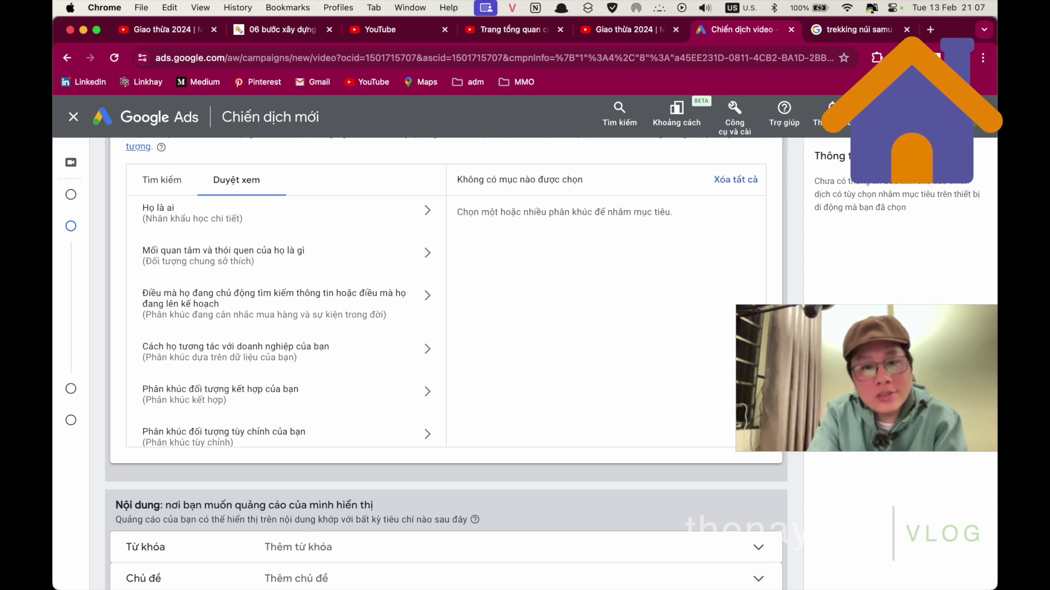
# - Expand the keywords section (Từ khóa) under content targeting and review its keyword entry and keyword idea fields
pyautogui.scroll(-5, 446, 361)
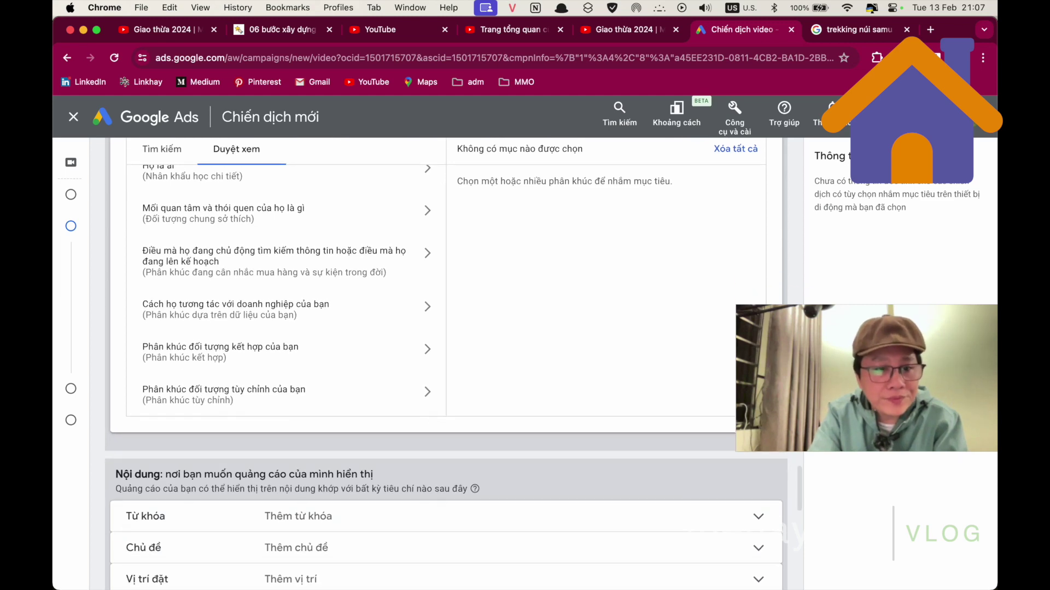
pyautogui.scroll(-5, 745, 221)
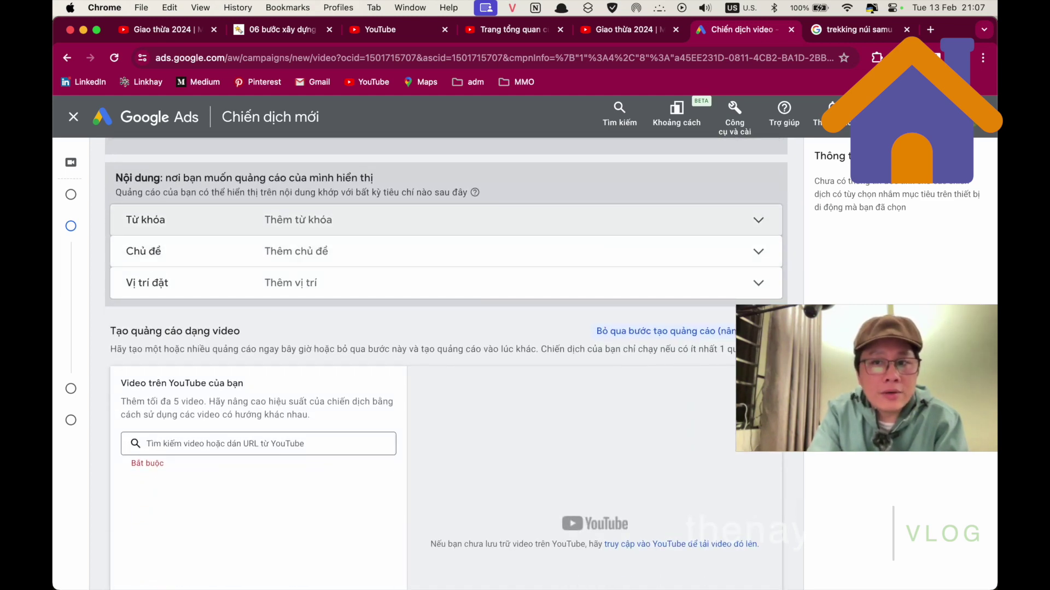
pyautogui.click(745, 221)
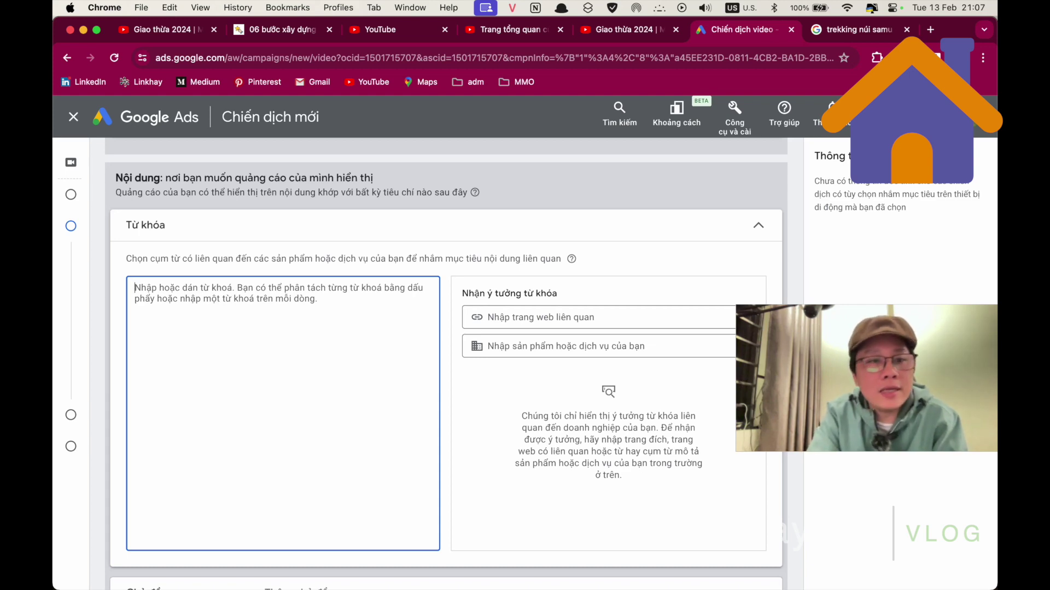
pyautogui.scroll(-7, 446, 360)
pyautogui.scroll(9, 446, 360)
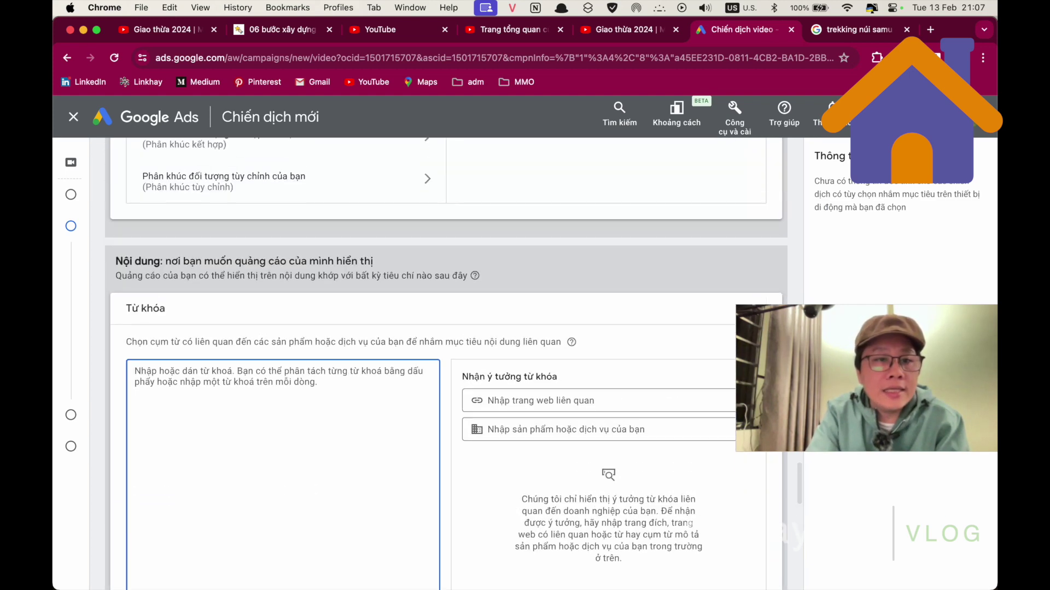
pyautogui.scroll(-3, 446, 361)
pyautogui.scroll(1, 446, 361)
pyautogui.scroll(-5, 446, 361)
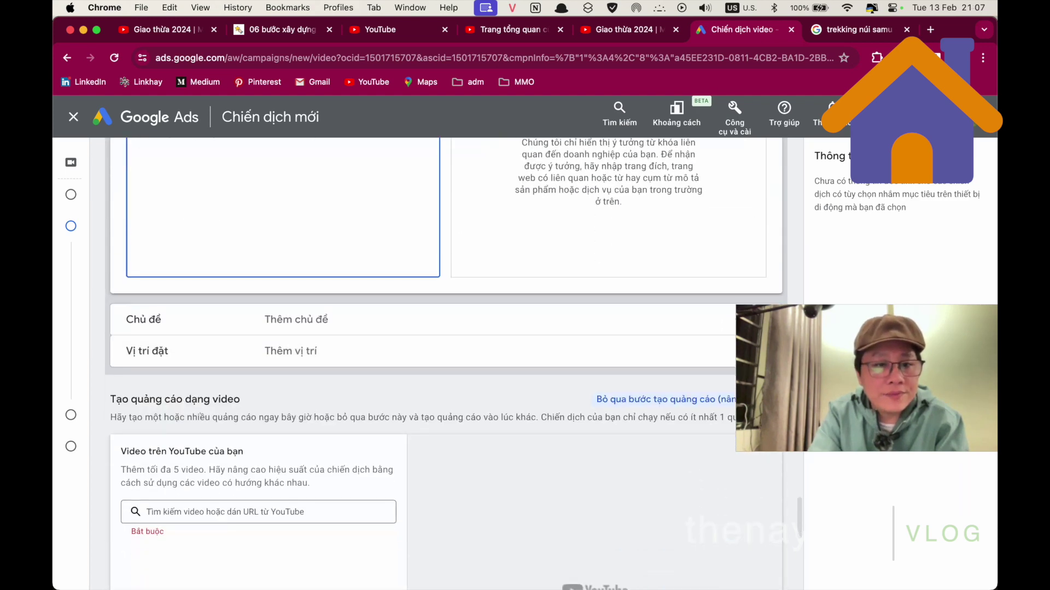
pyautogui.scroll(8, 446, 361)
pyautogui.scroll(-6, 445, 360)
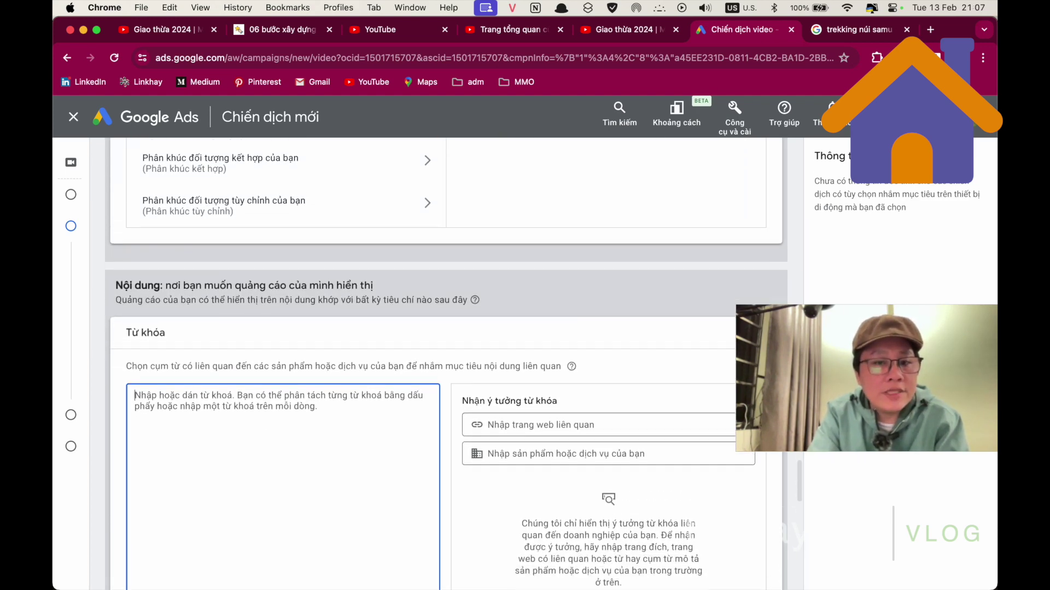
pyautogui.scroll(-4, 445, 361)
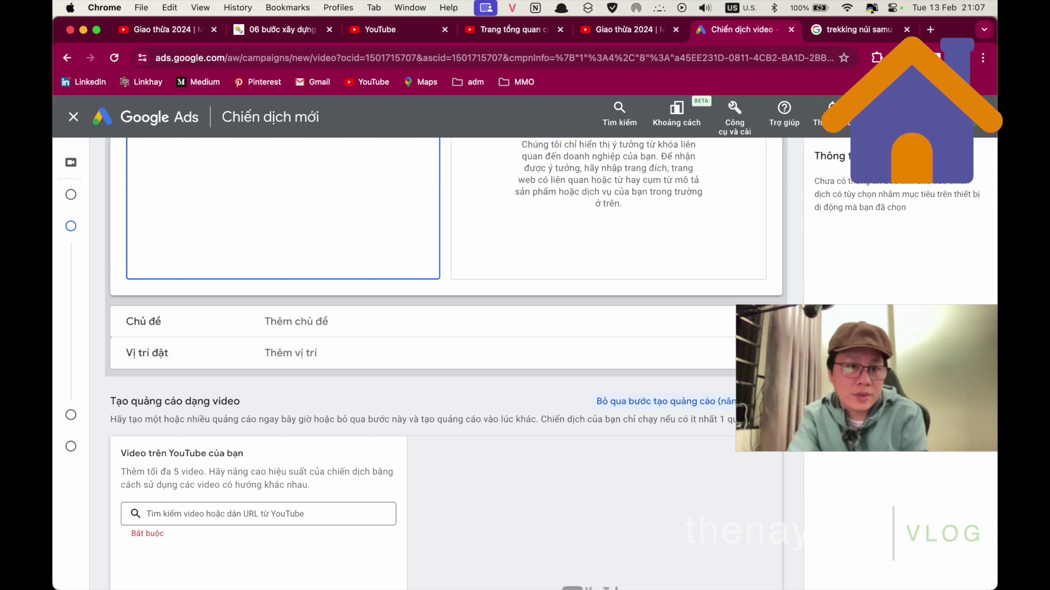
# - Expand the topics section (Chủ đề), browse its topic list and select only "Du lịch và vận tải"
pyautogui.click(590, 321)
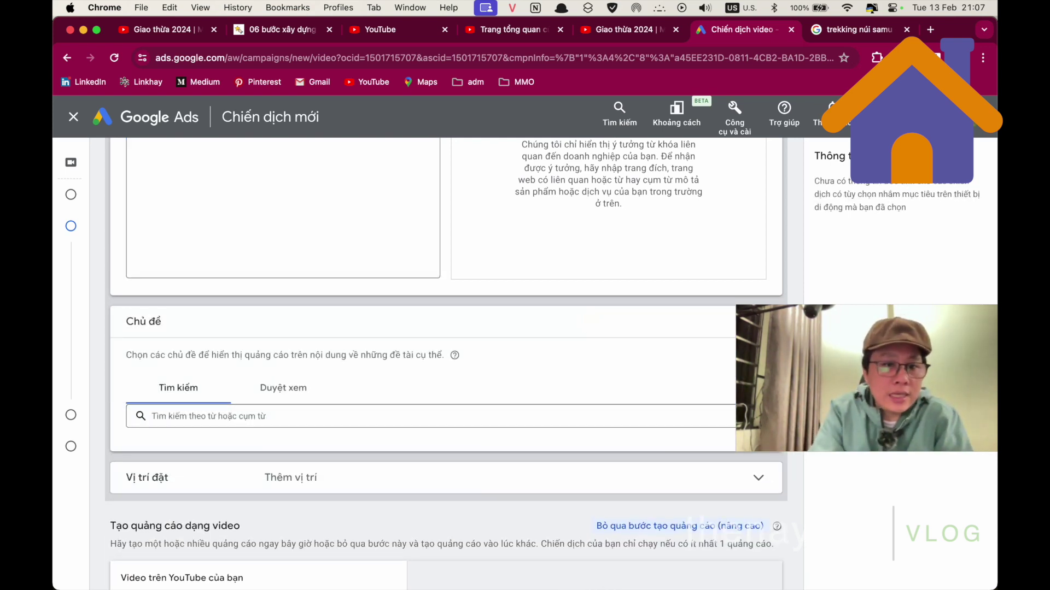
pyautogui.scroll(-3, 446, 328)
pyautogui.click(283, 205)
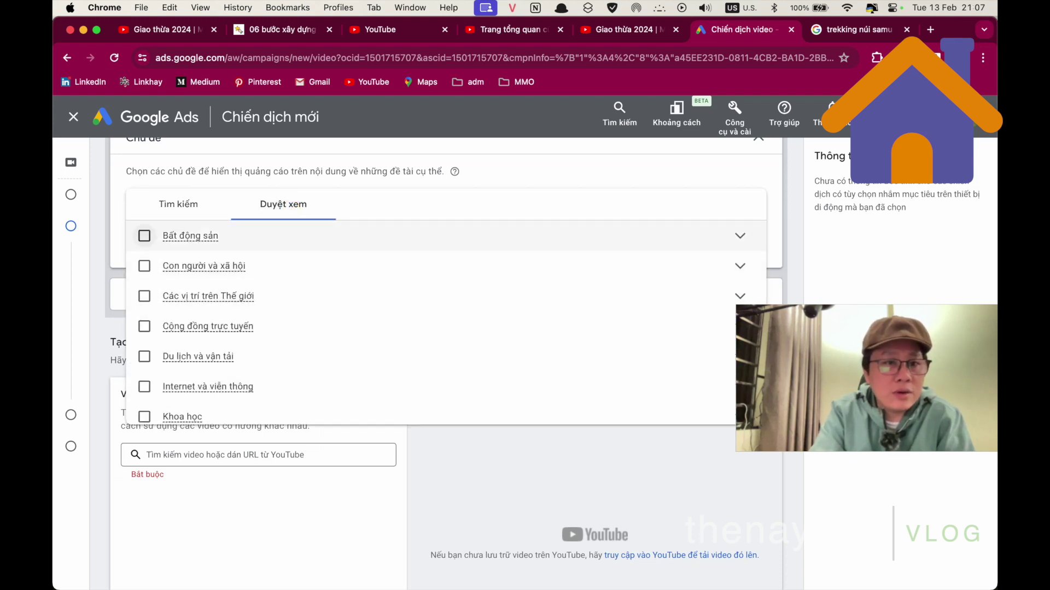
pyautogui.click(145, 236)
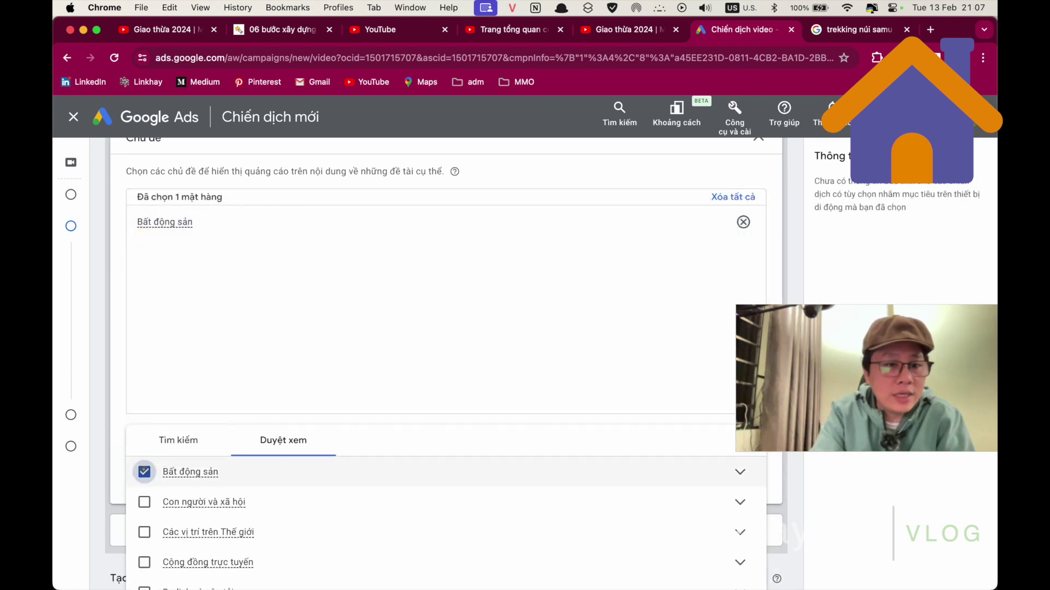
pyautogui.click(144, 470)
pyautogui.scroll(-1, 145, 335)
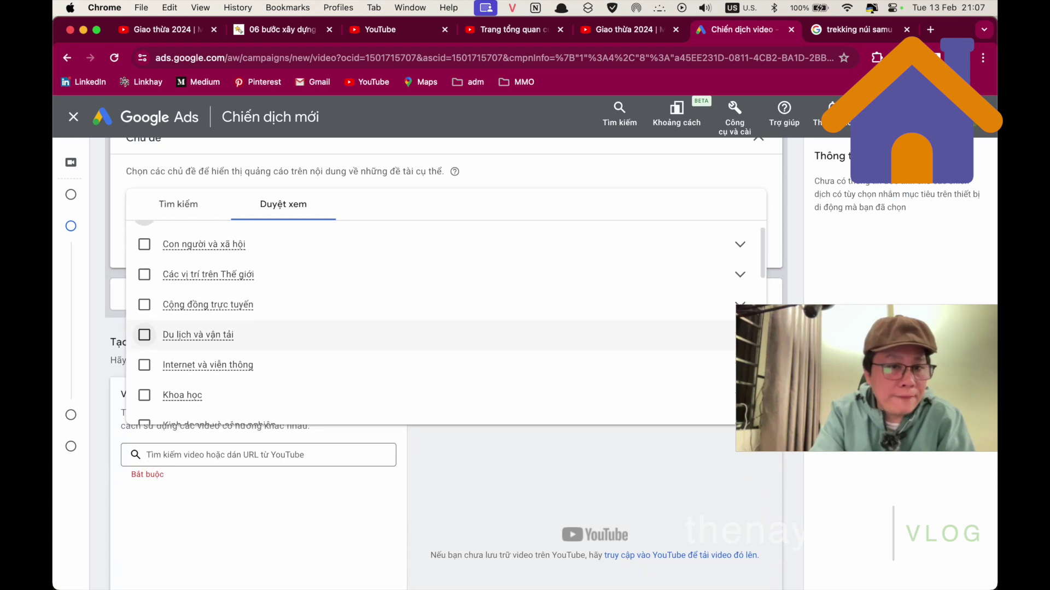
pyautogui.click(145, 335)
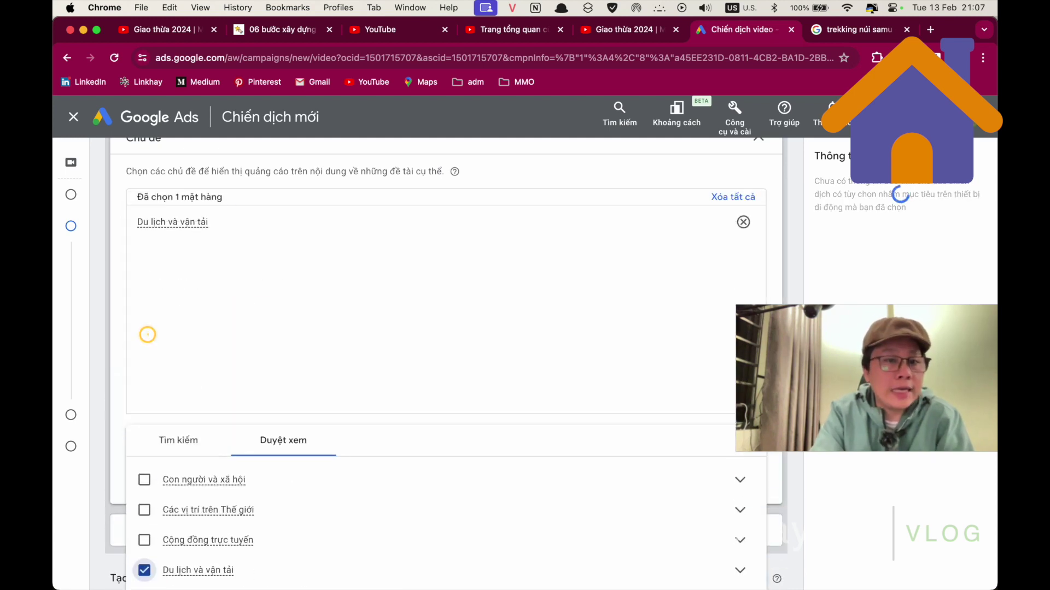
# - Add the topics "Sở thích & Thời gian rỗi" and "Thực phẩm và đồ uống", and look through the other topics in the list
pyautogui.scroll(-5, 145, 536)
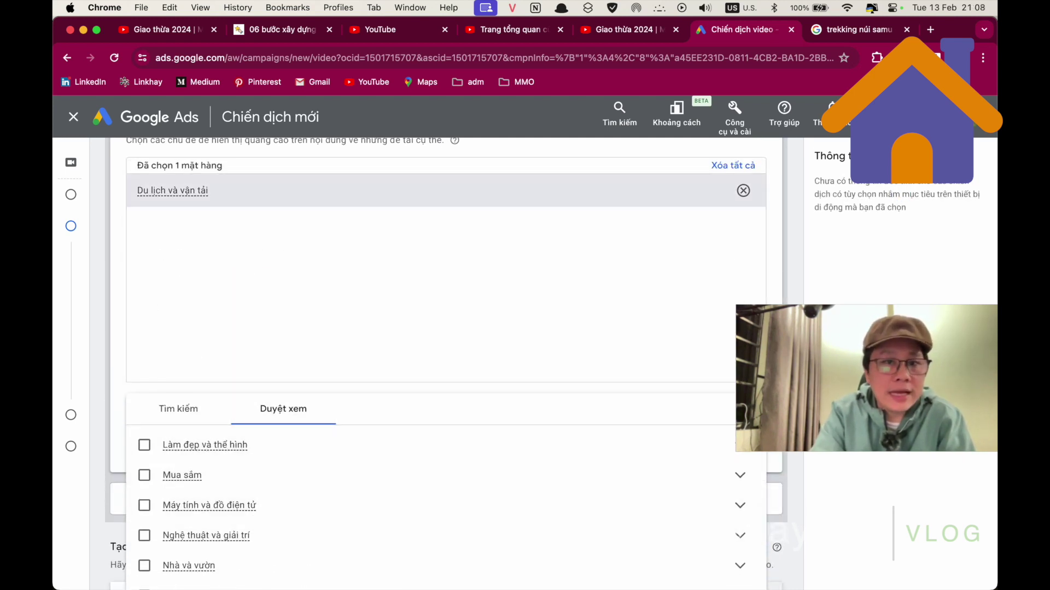
pyautogui.scroll(-6, 145, 446)
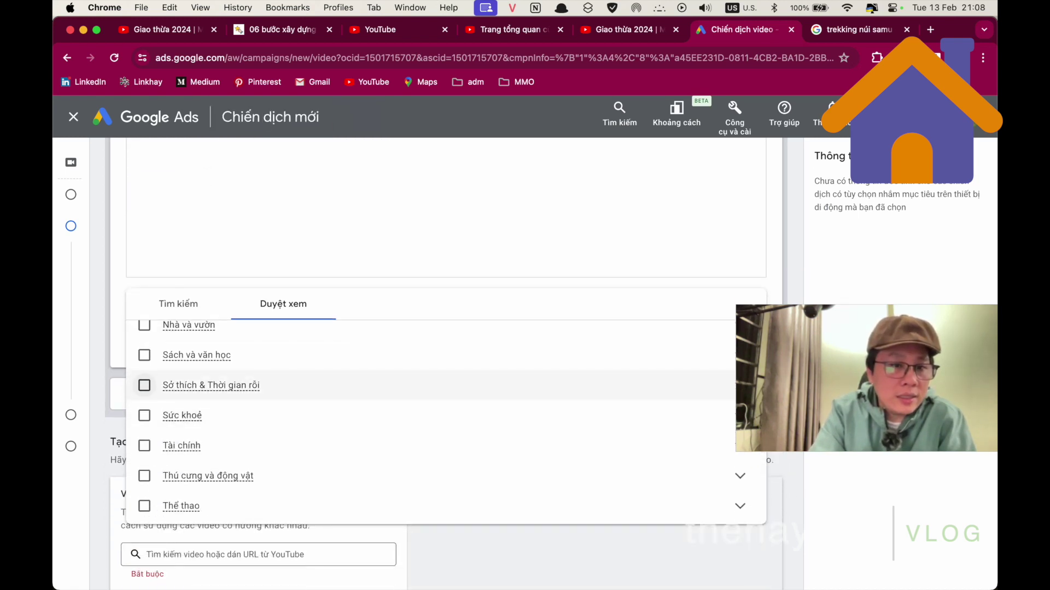
pyautogui.click(144, 385)
pyautogui.scroll(-4, 145, 426)
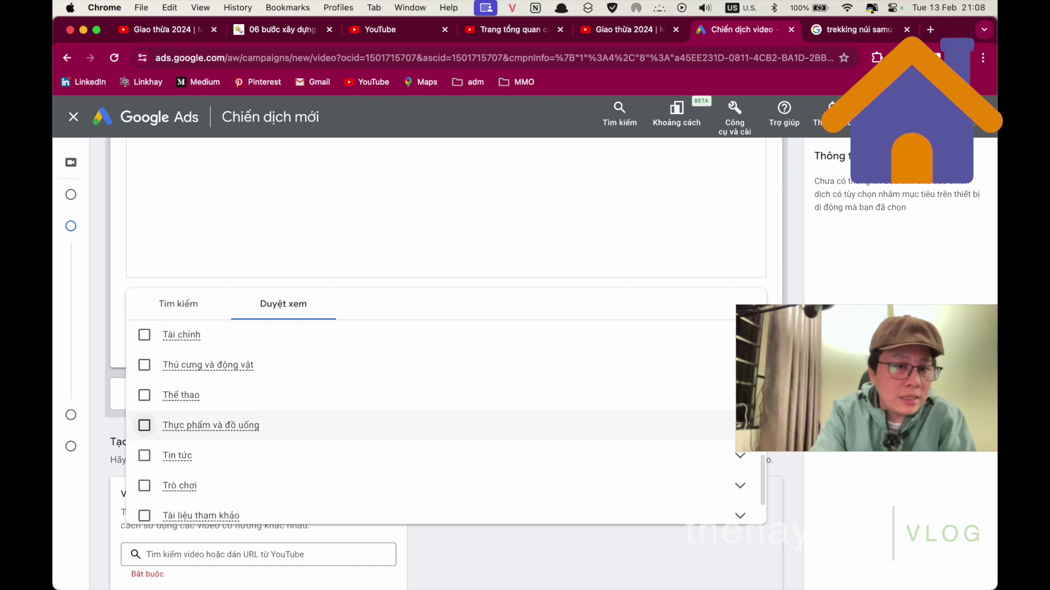
pyautogui.click(144, 412)
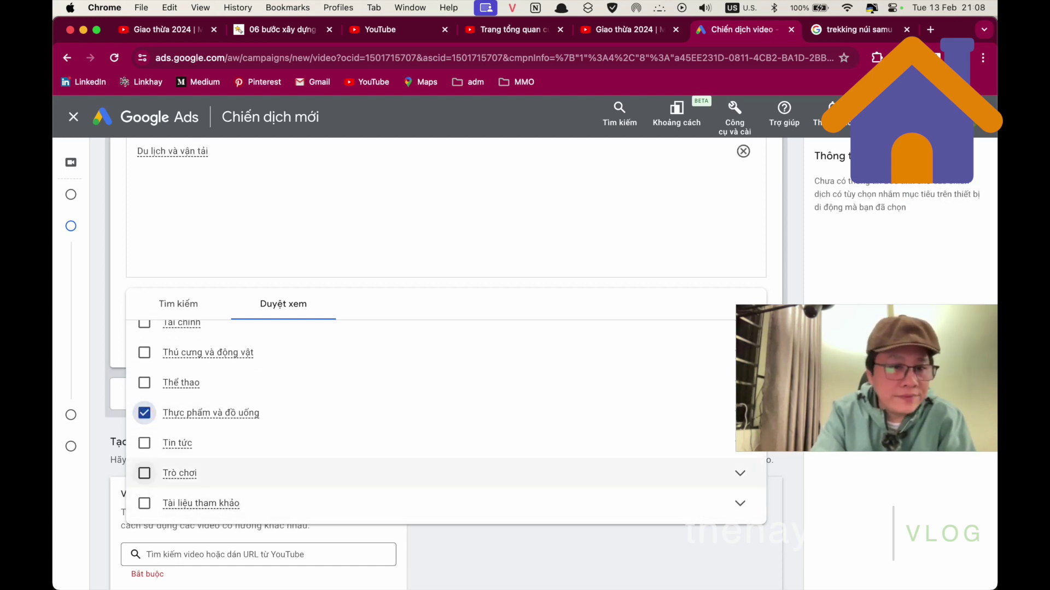
pyautogui.scroll(-5, 437, 473)
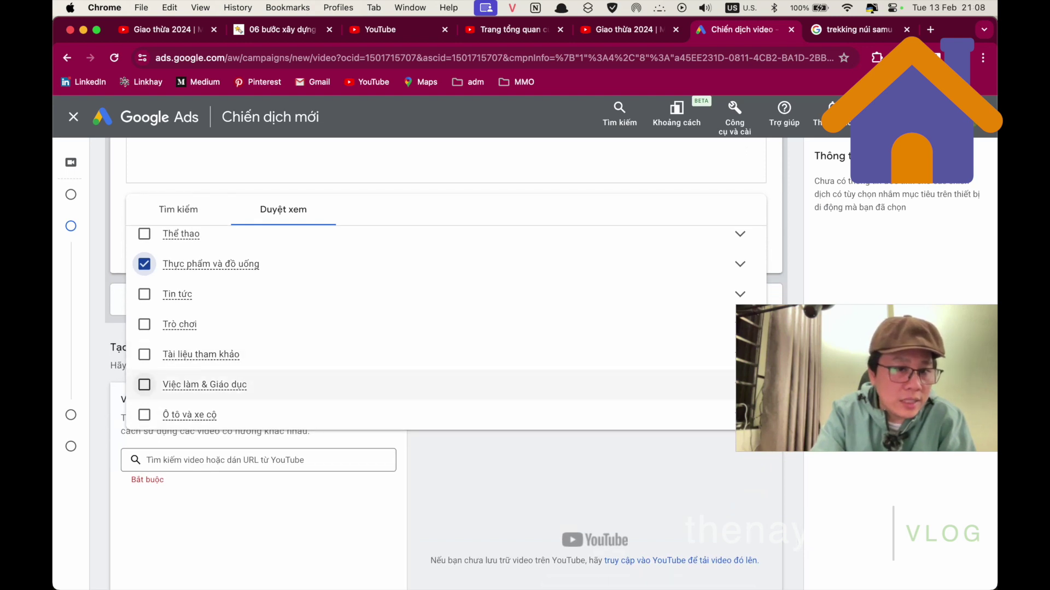
pyautogui.scroll(2, 164, 376)
pyautogui.scroll(4, 164, 376)
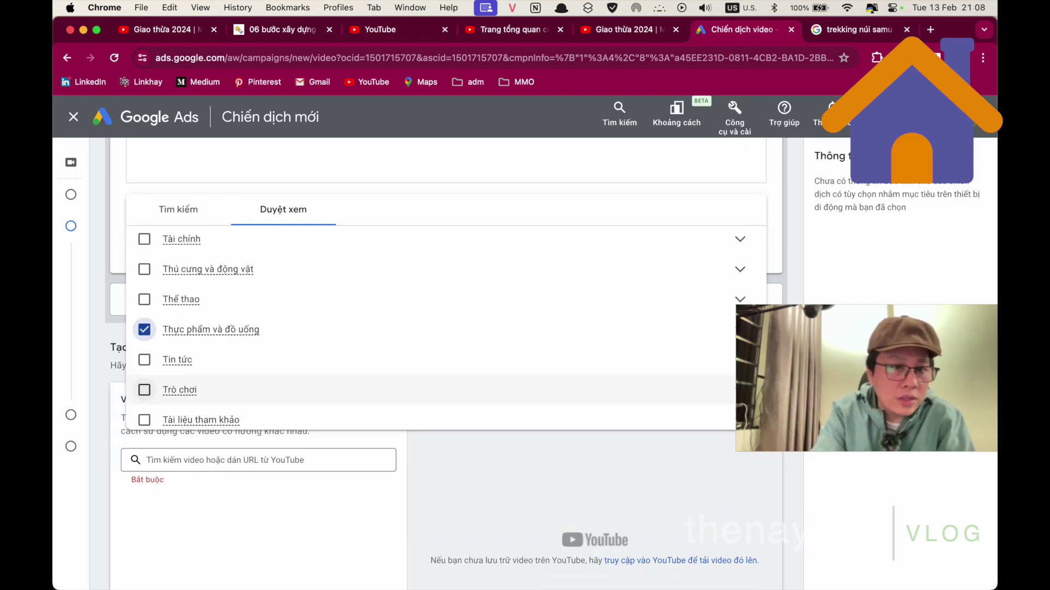
pyautogui.scroll(7, 383, 329)
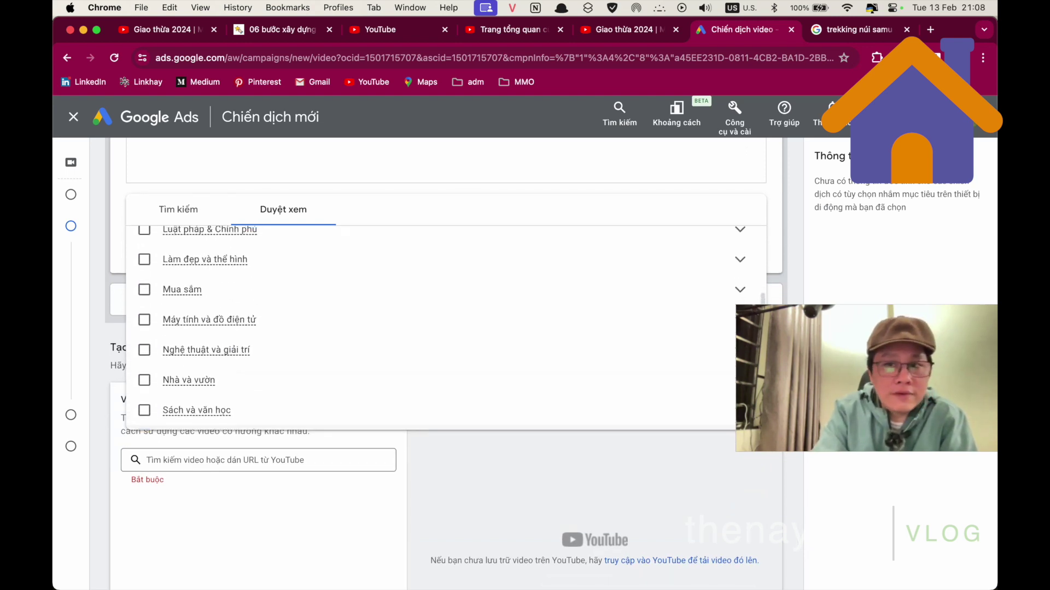
pyautogui.scroll(-7, 383, 328)
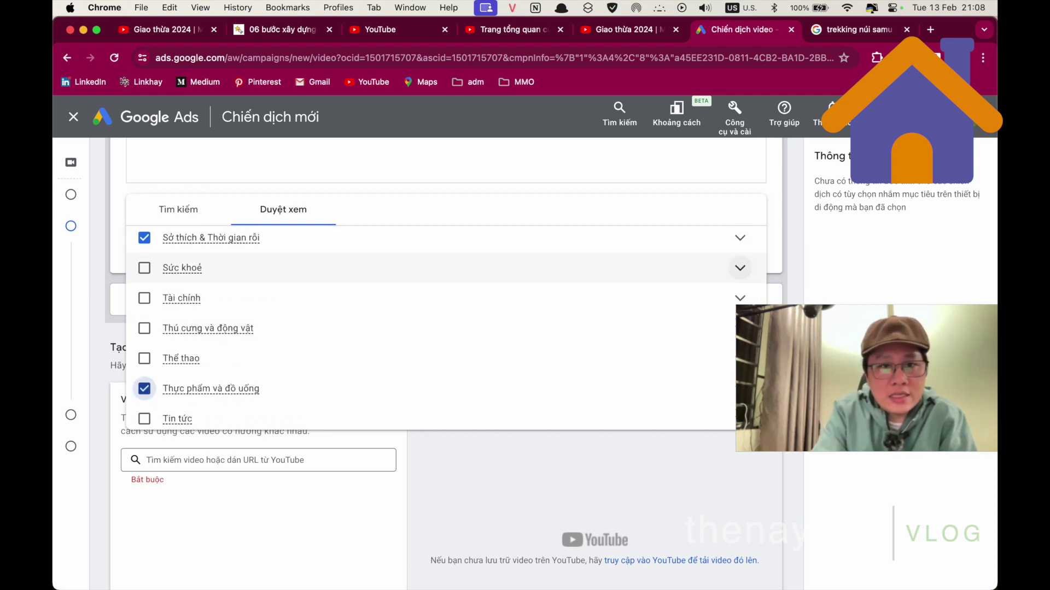
# - Look through the subtopics of "Sở thích & Thời gian rỗi" and deselect that topic
pyautogui.click(740, 238)
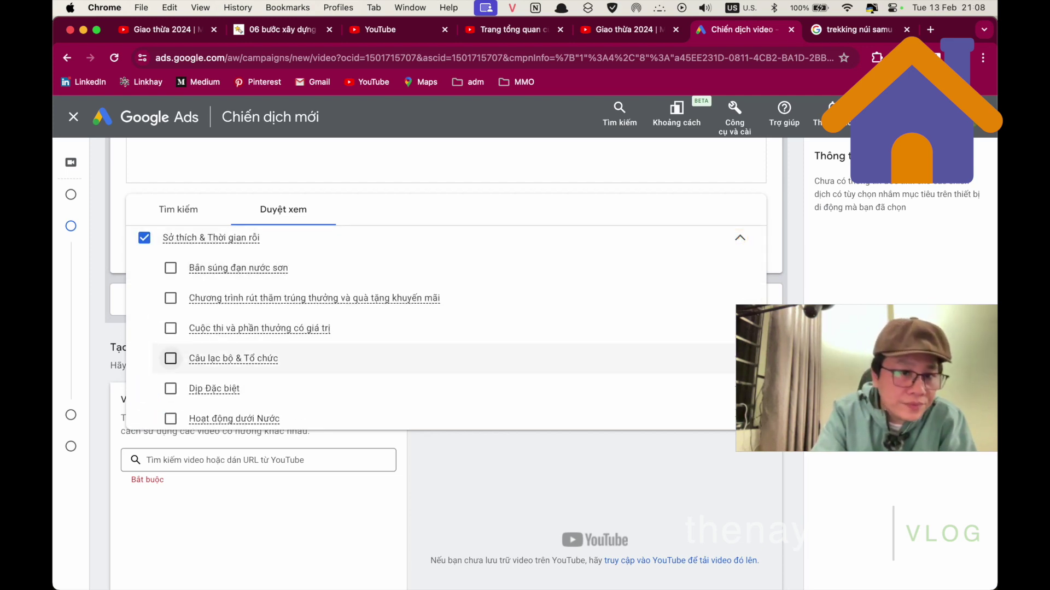
pyautogui.scroll(-3, 170, 361)
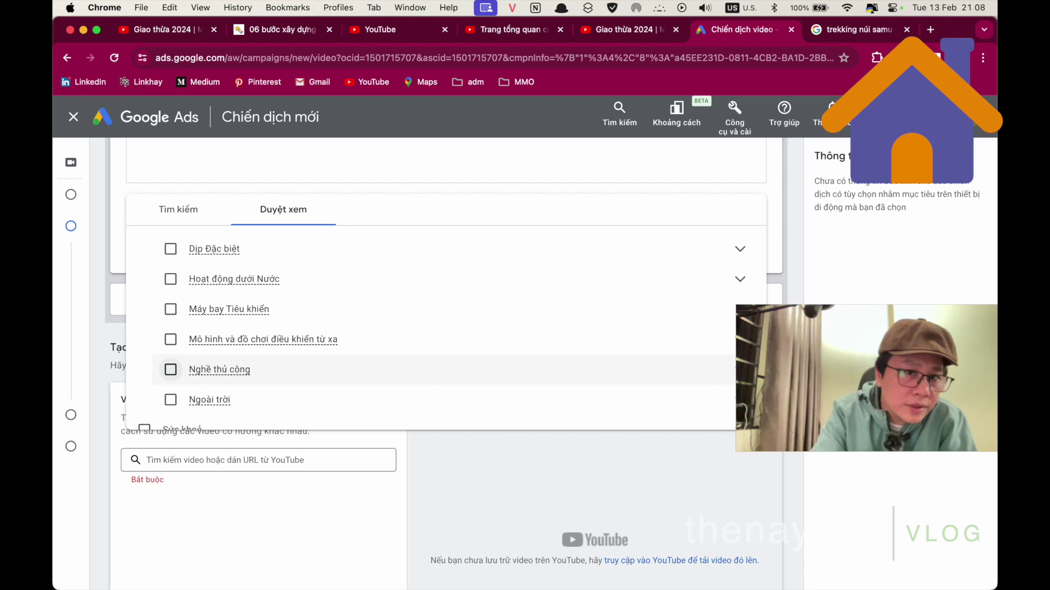
pyautogui.scroll(-4, 170, 361)
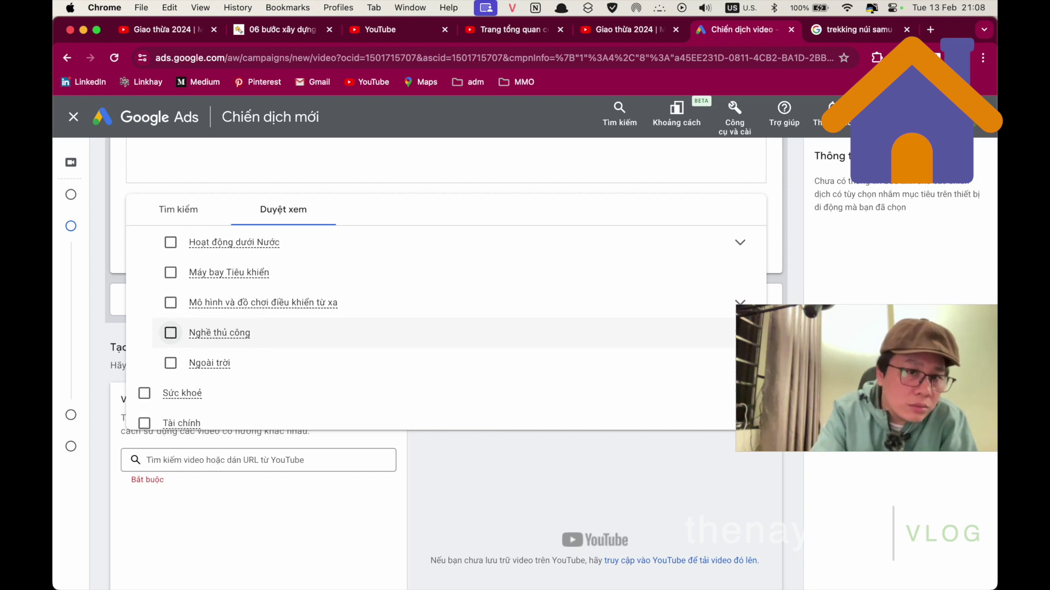
pyautogui.scroll(6, 171, 361)
pyautogui.scroll(3, 170, 341)
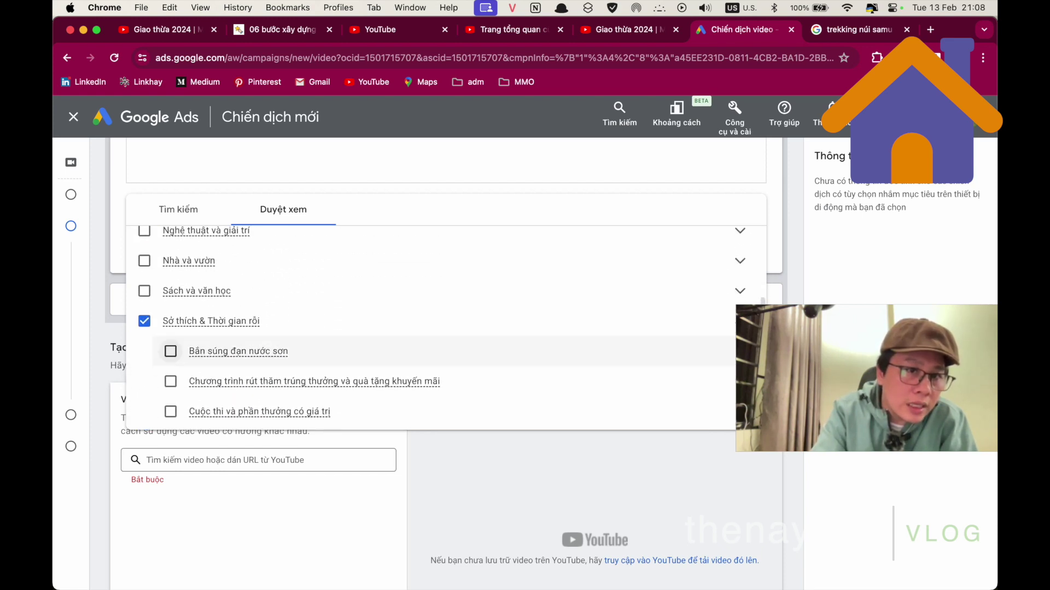
pyautogui.scroll(-3, 171, 342)
pyautogui.click(739, 238)
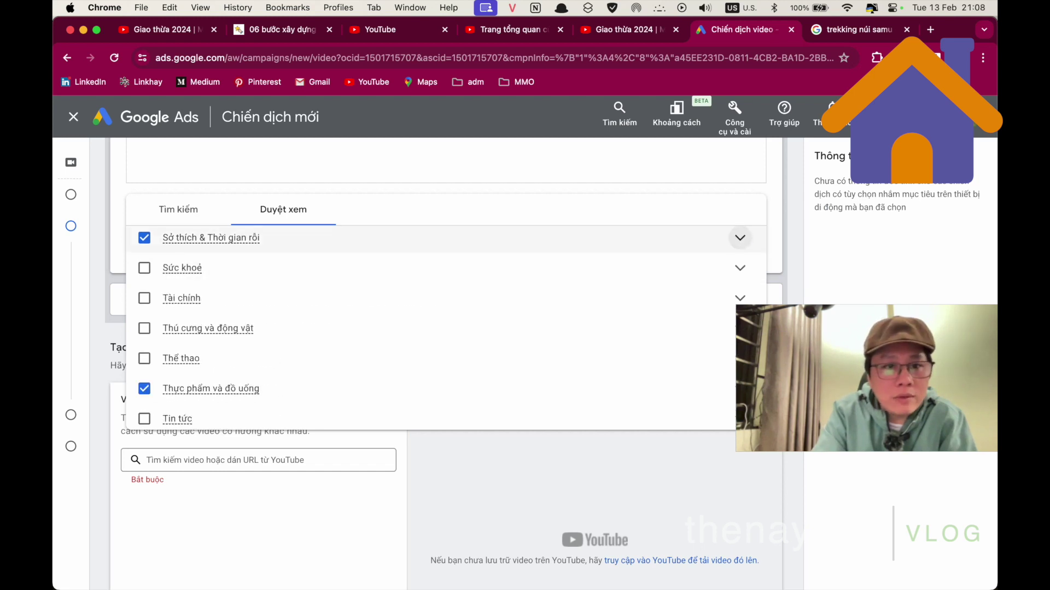
pyautogui.click(739, 241)
pyautogui.click(738, 238)
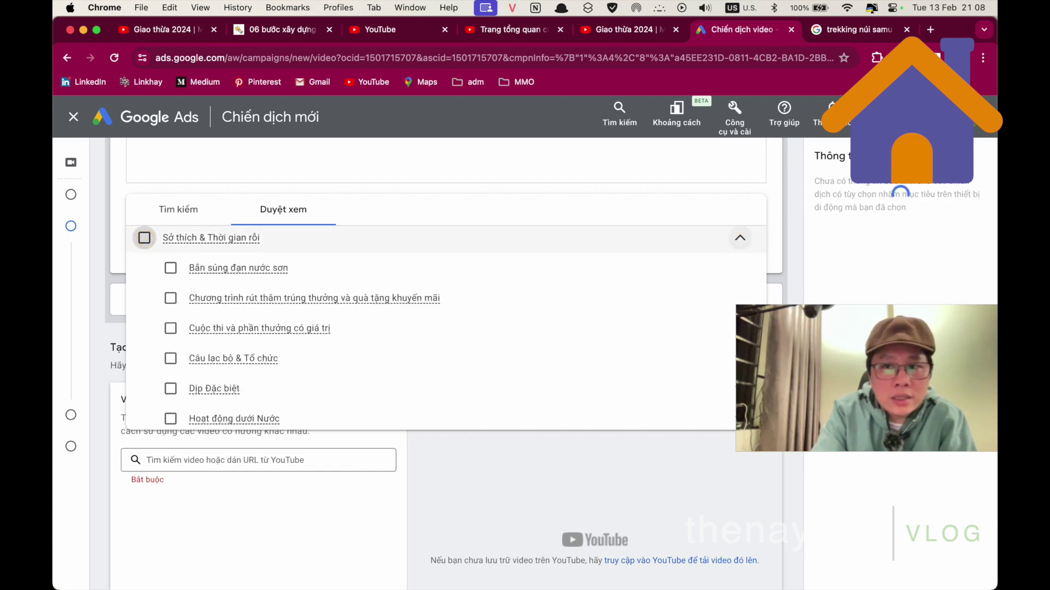
# - Deselect the topic "Thực phẩm và đồ uống" and look through its subtopics and those of "Tin tức"
pyautogui.scroll(-3, 738, 257)
pyautogui.scroll(-2, 144, 257)
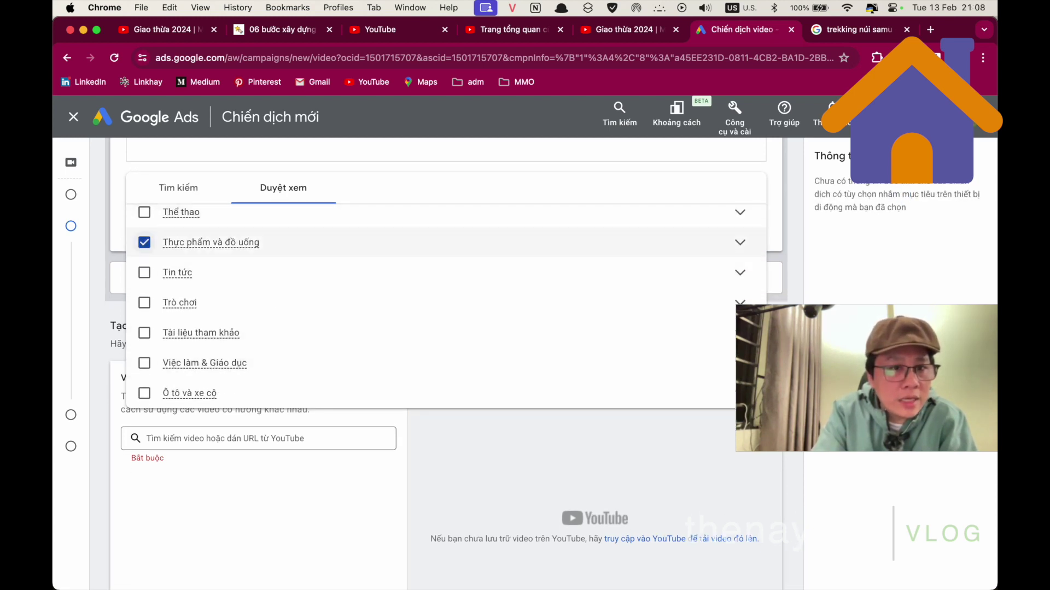
pyautogui.click(144, 242)
pyautogui.click(740, 242)
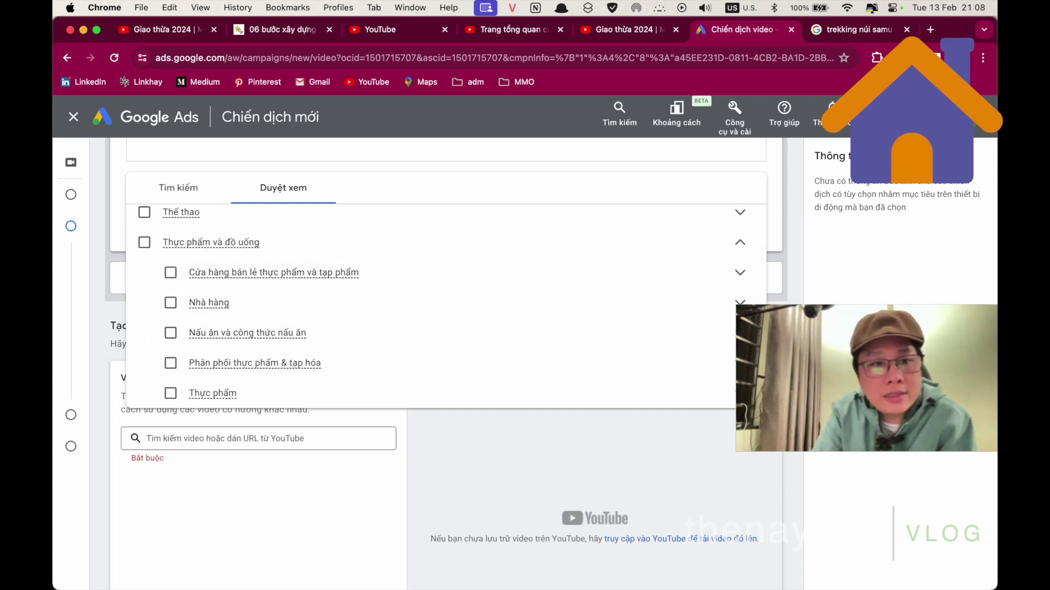
pyautogui.scroll(-3, 164, 328)
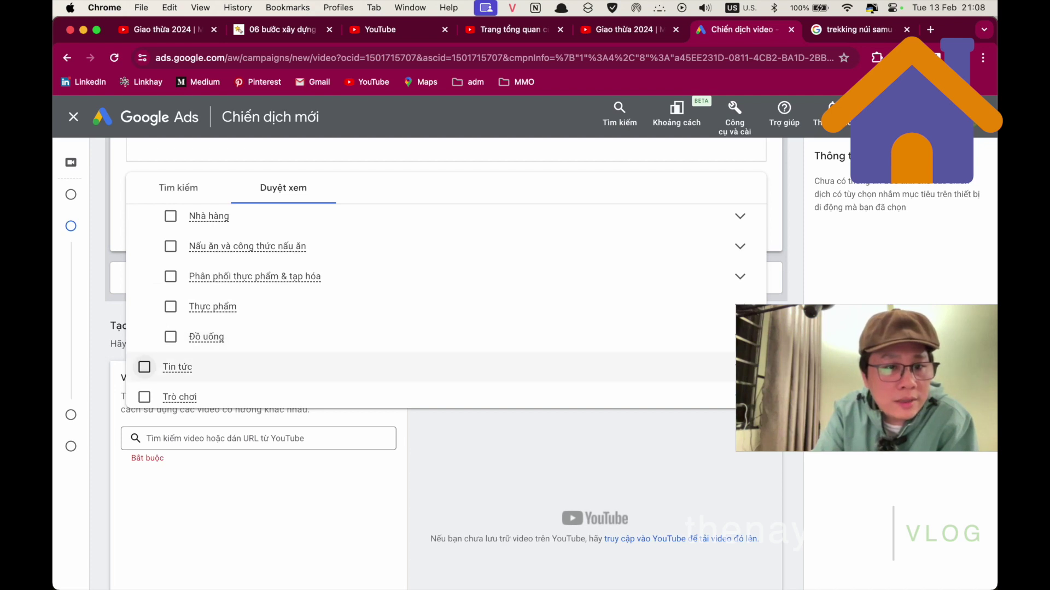
pyautogui.scroll(-4, 144, 367)
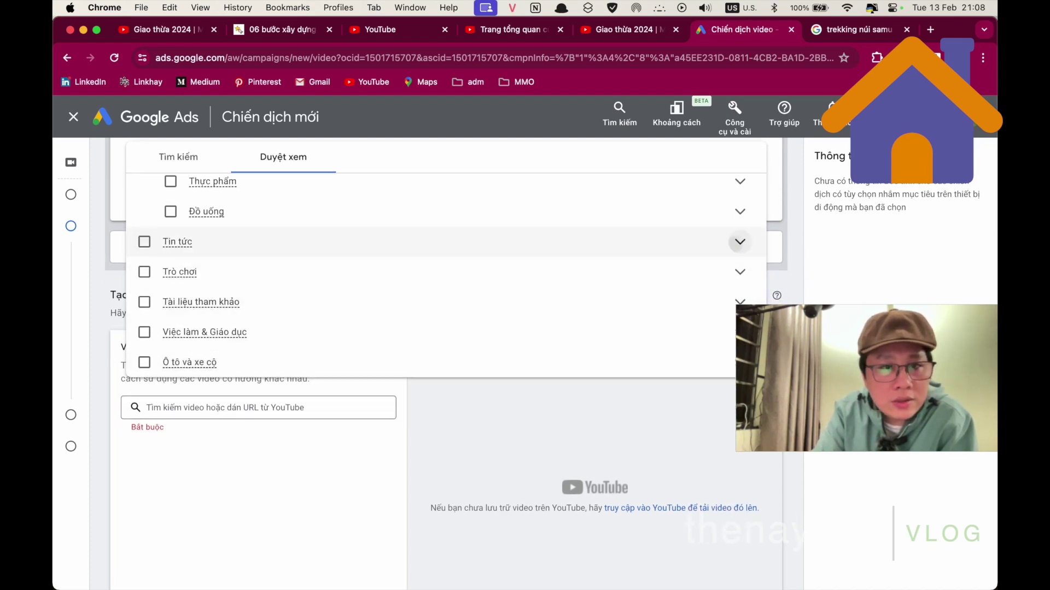
pyautogui.click(739, 242)
pyautogui.scroll(-8, 170, 276)
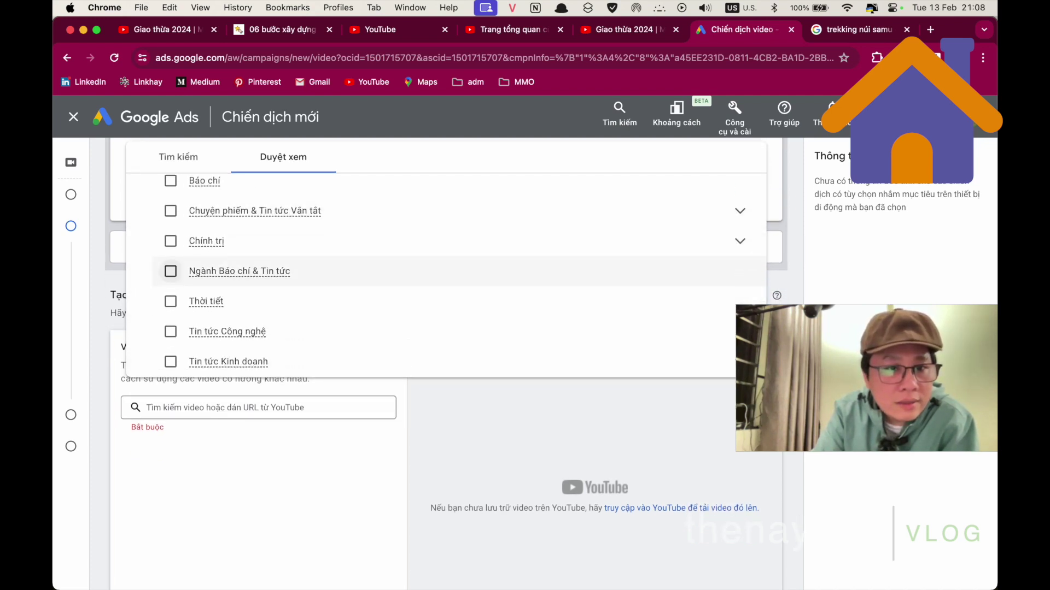
pyautogui.scroll(8, 170, 275)
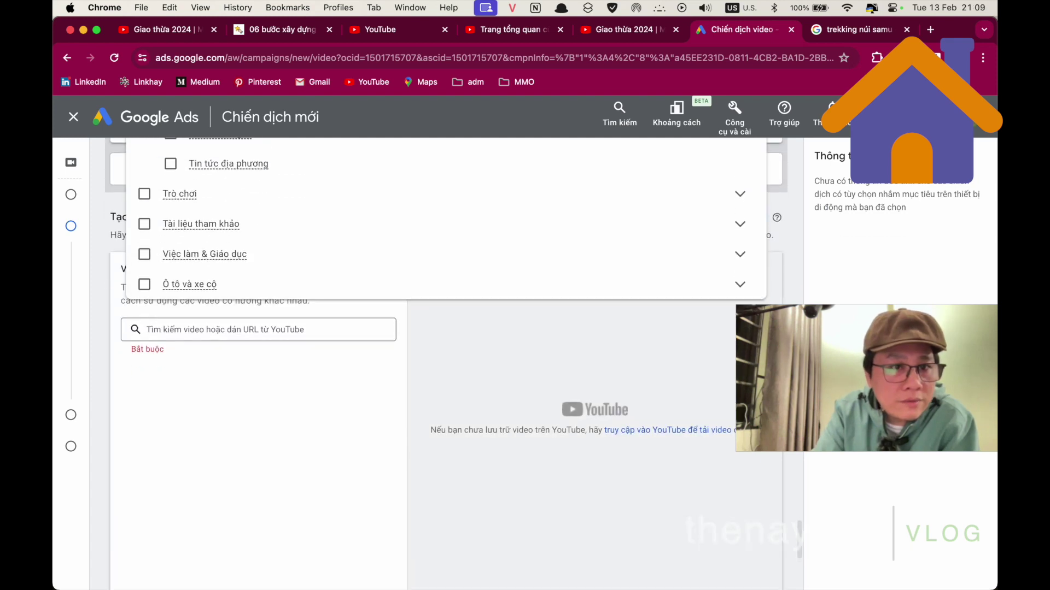
# - Expand "Du lịch và vận tải", add its subtopic "Hướng dẫn và thông tin du lịch" and close the topic list
pyautogui.scroll(10, 171, 275)
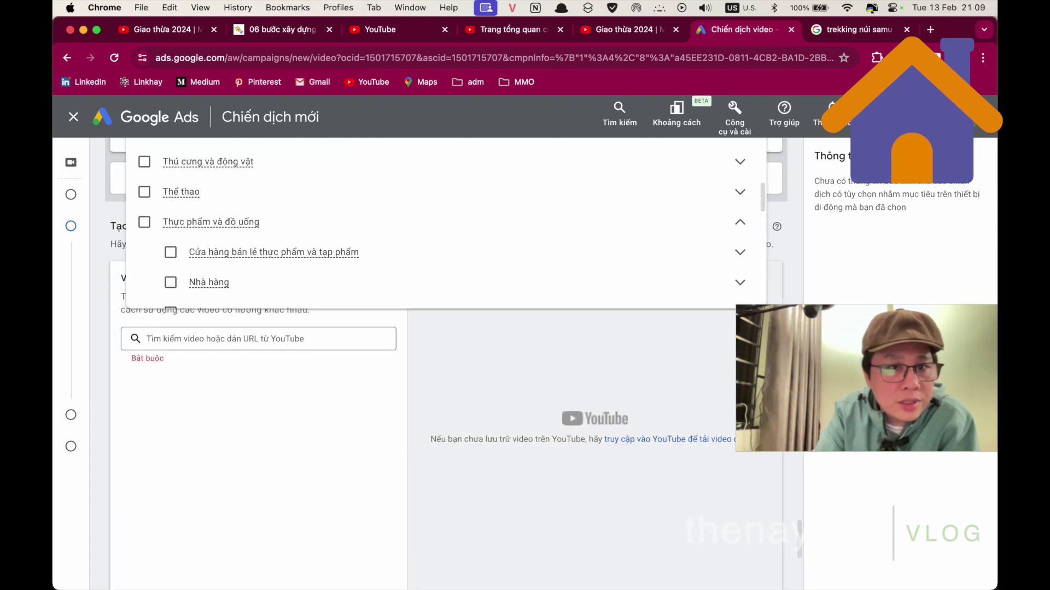
pyautogui.scroll(4, 171, 257)
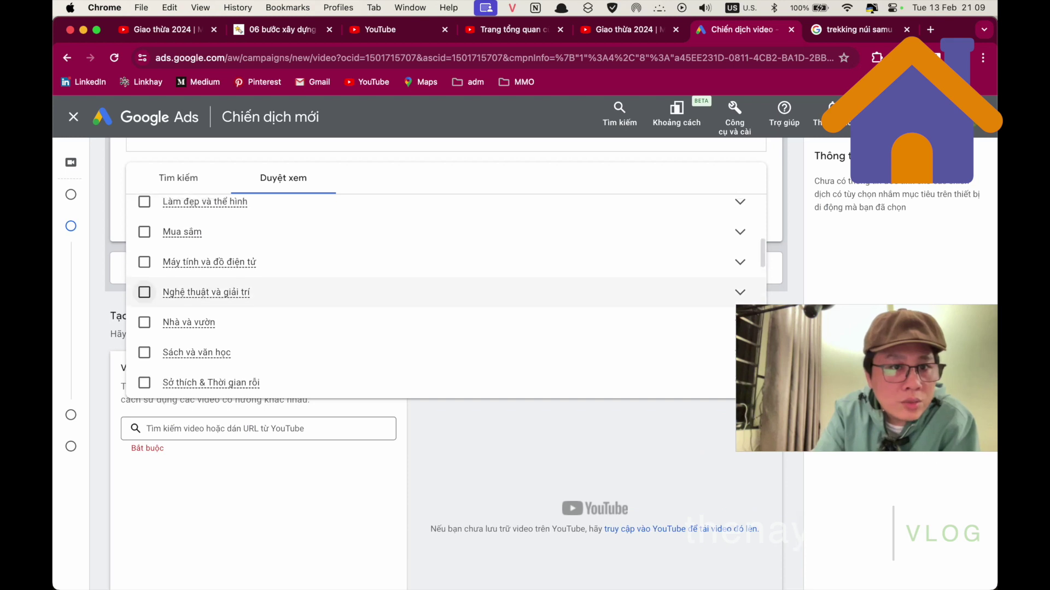
pyautogui.scroll(8, 170, 257)
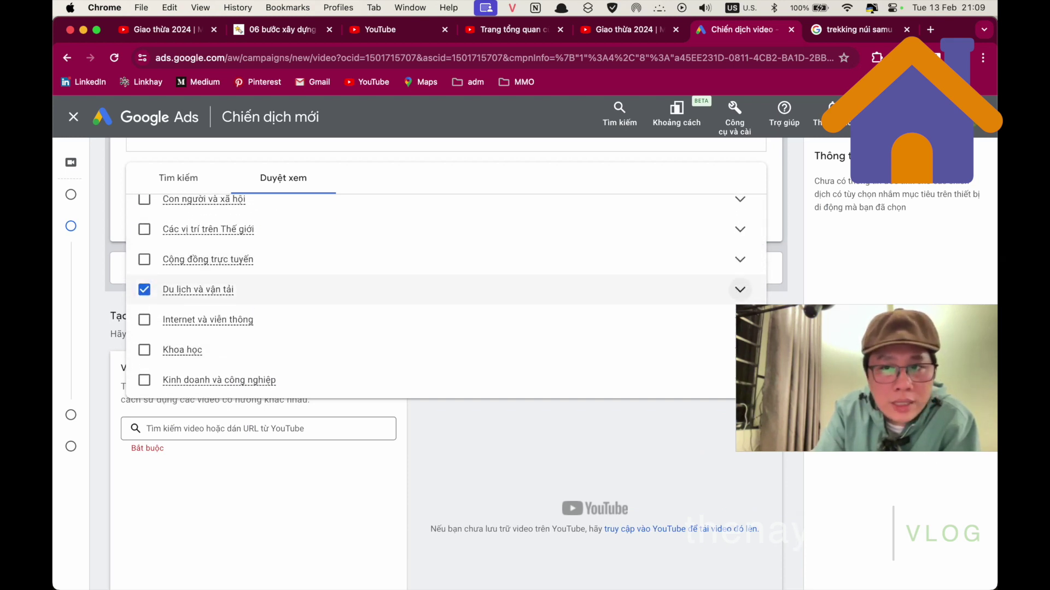
pyautogui.click(740, 290)
pyautogui.scroll(-1, 735, 273)
pyautogui.scroll(-3, 170, 273)
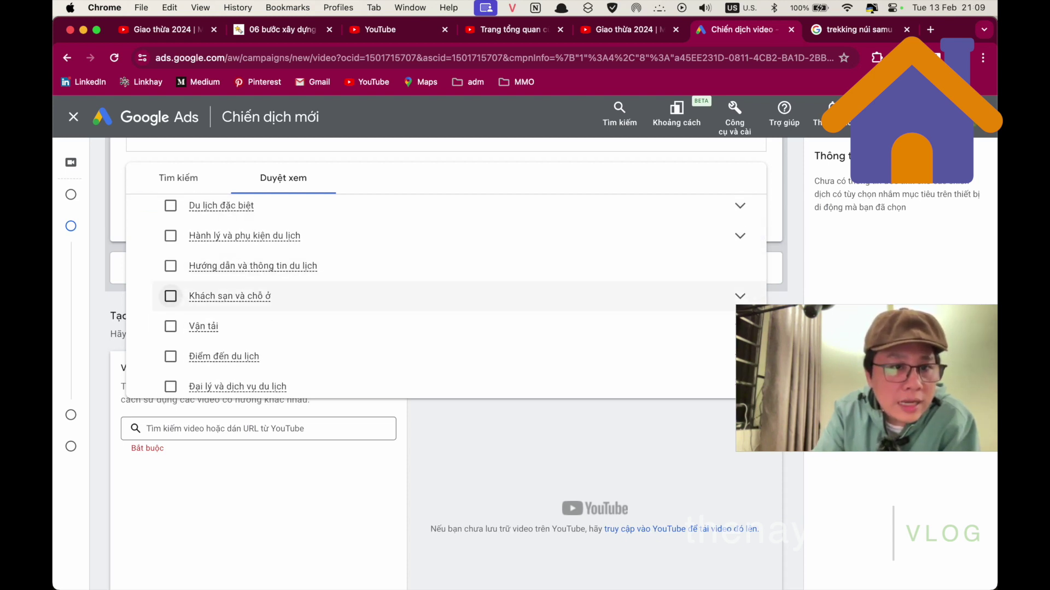
pyautogui.click(171, 266)
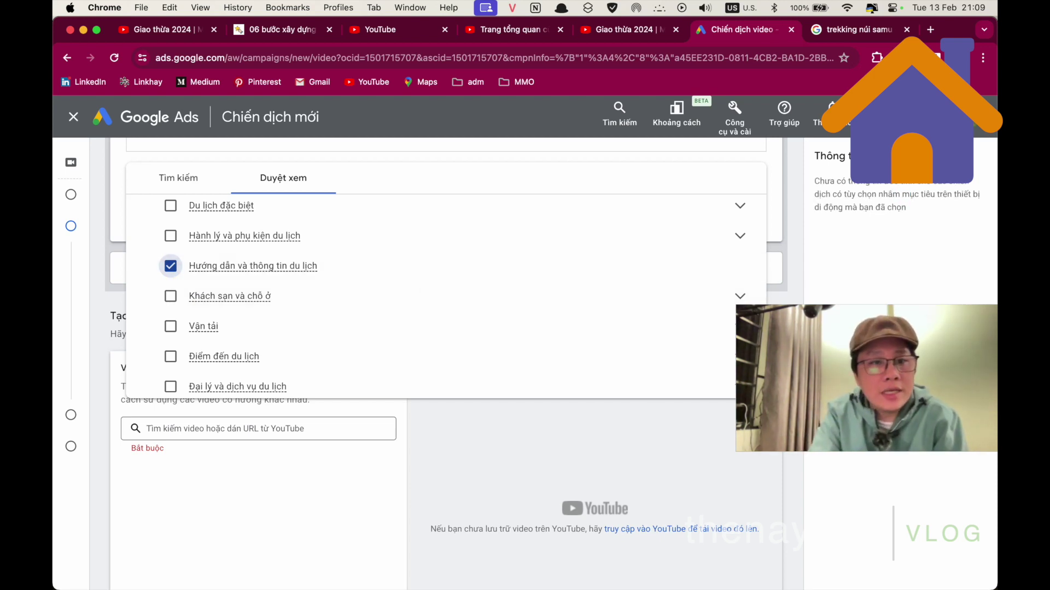
pyautogui.scroll(3, 504, 520)
pyautogui.click(503, 520)
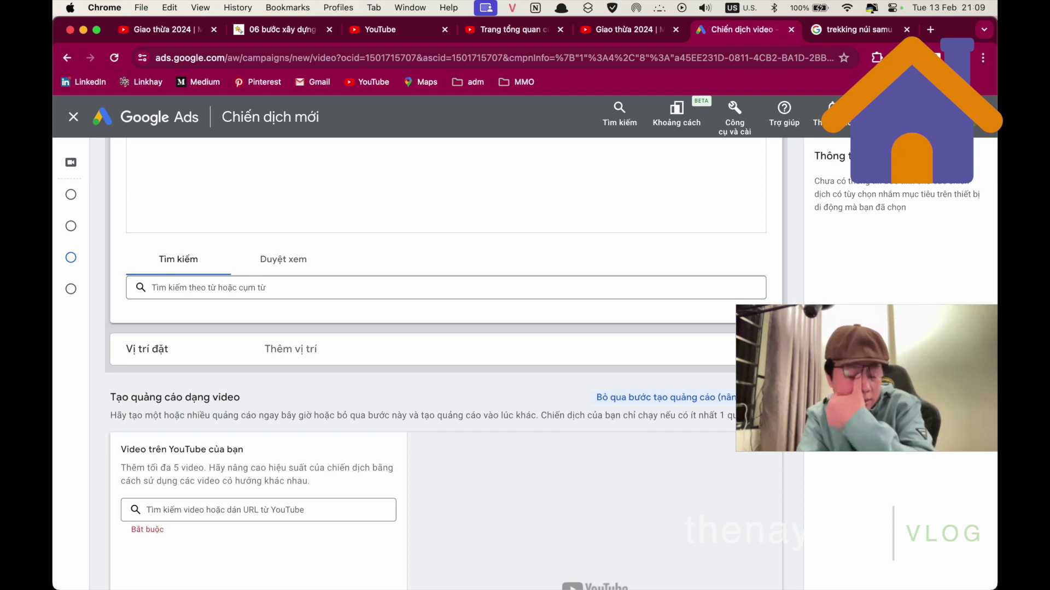
# - Expand the placements section (Vị trí đặt) and examine its YouTube channel, YouTube video and video group options
pyautogui.click(757, 184)
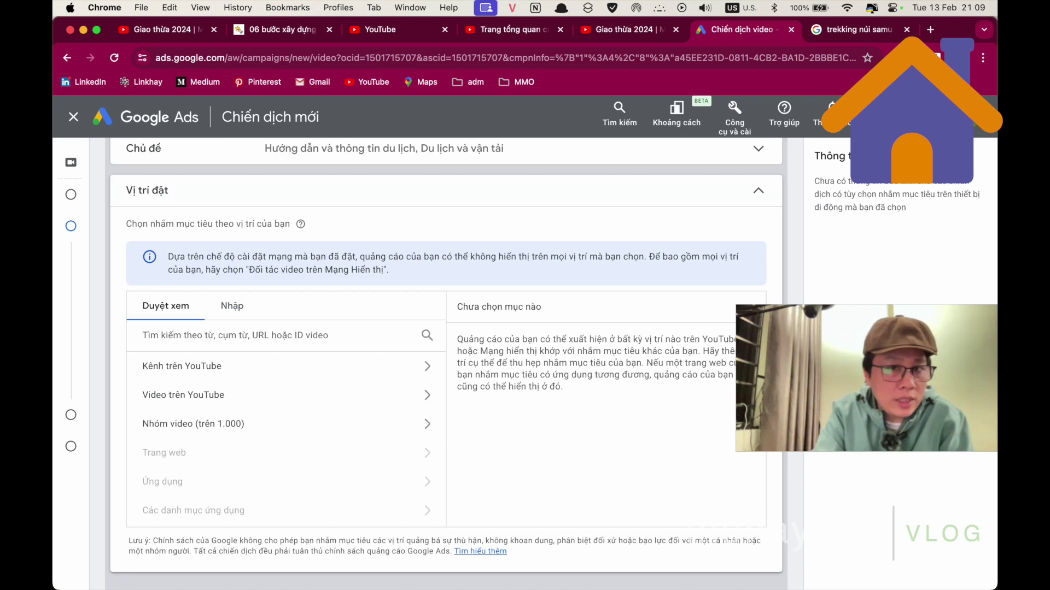
pyautogui.scroll(-3, 446, 366)
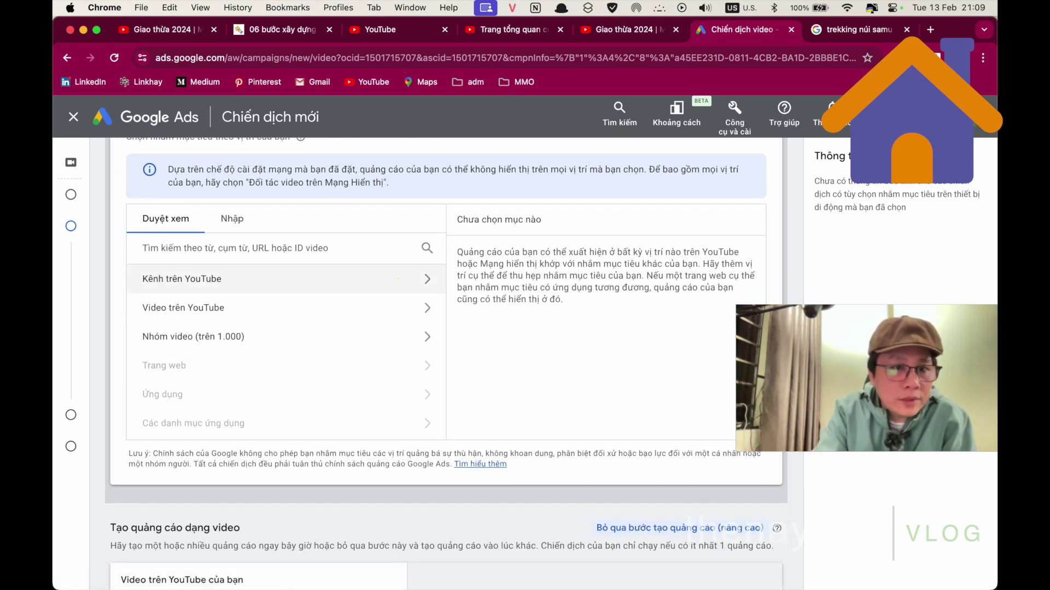
pyautogui.click(399, 278)
pyautogui.click(152, 275)
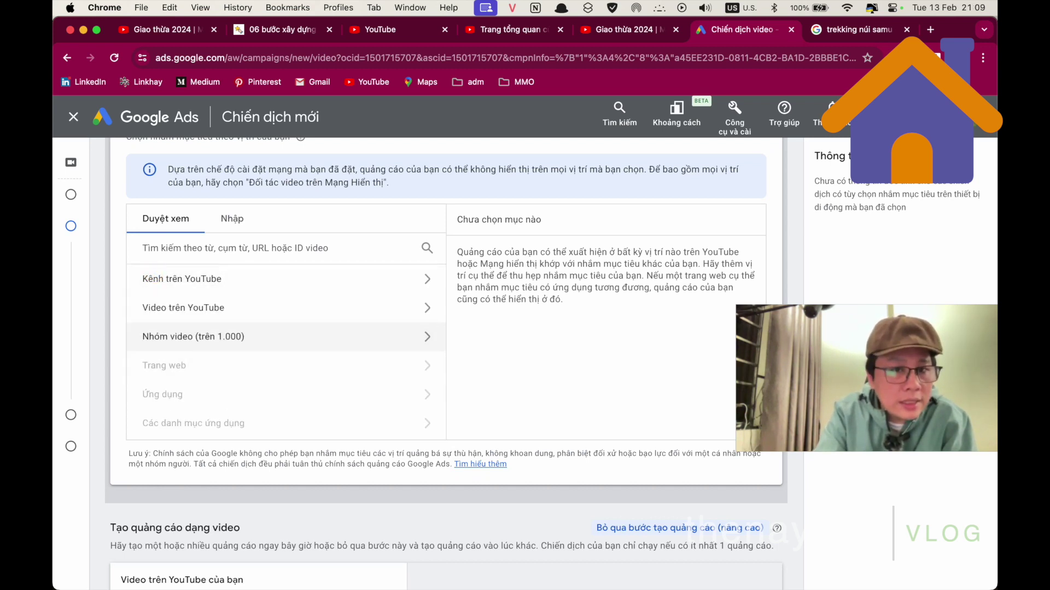
pyautogui.click(422, 308)
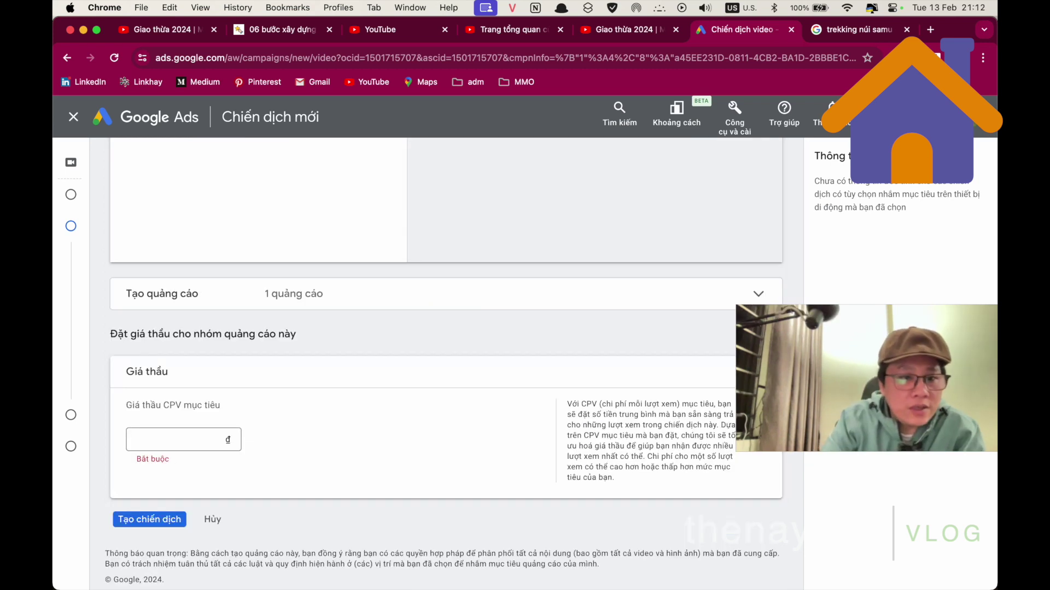
# - Set the ad group's target CPV bid (Giá thầu CPV mục tiêu) to 100 ₫
pyautogui.click(191, 441)
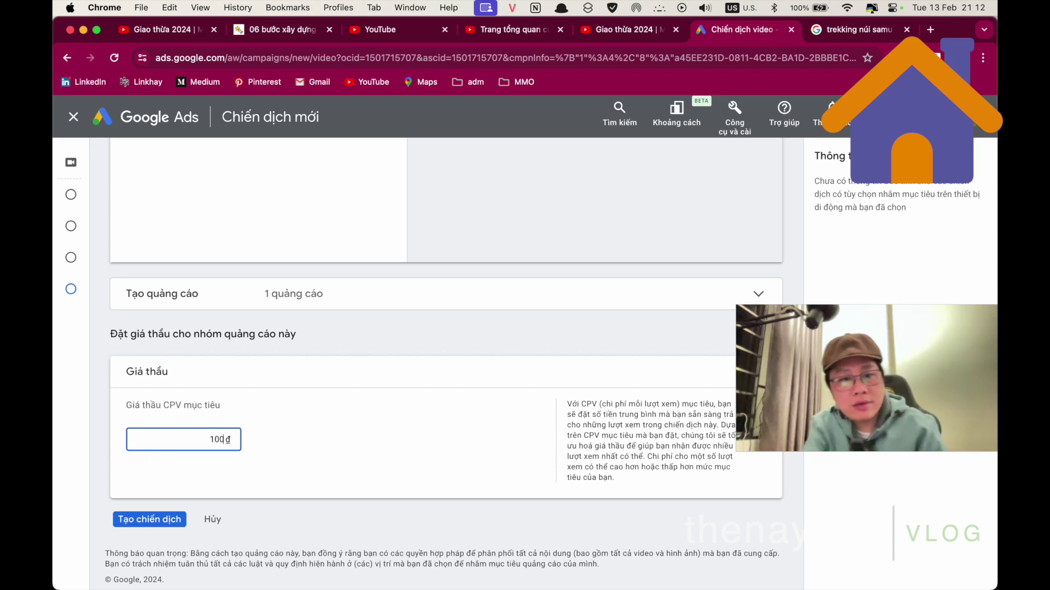
pyautogui.click(381, 449)
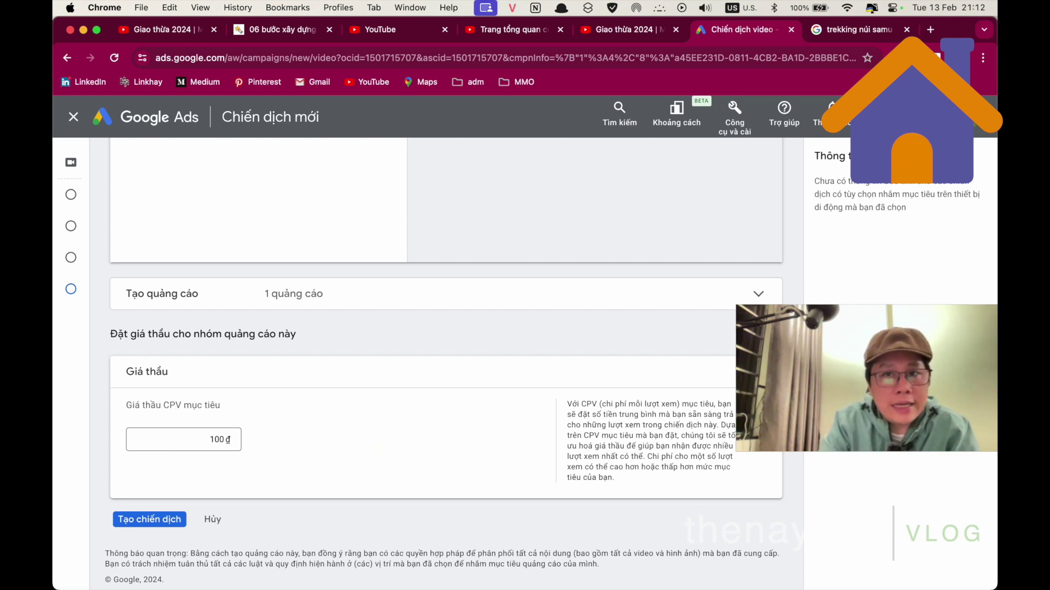
pyautogui.click(218, 439)
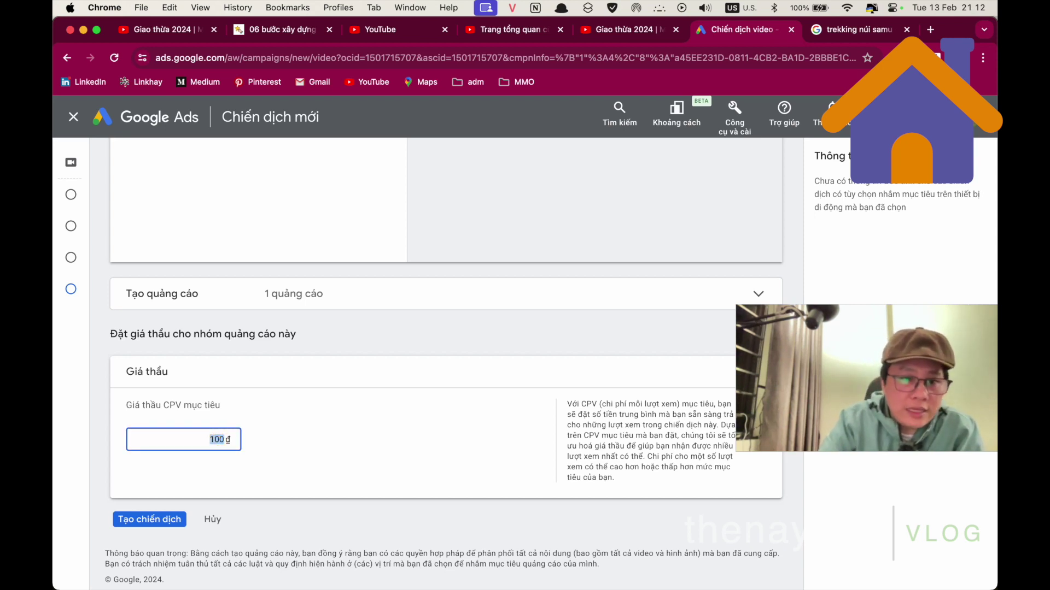
pyautogui.click(218, 439)
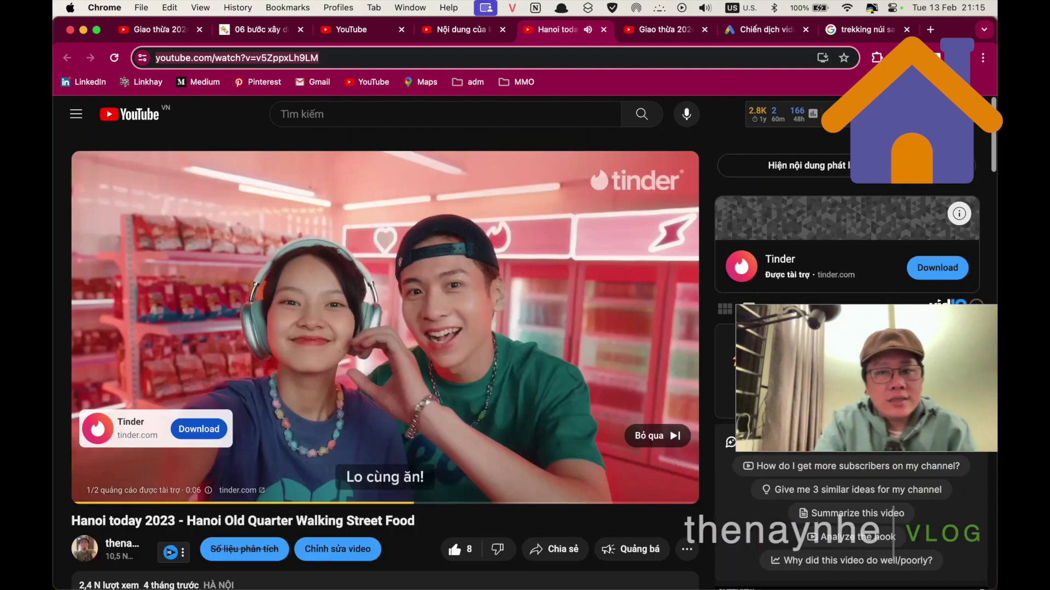
# - Skip the advert on the "Hanoi today 2023" YouTube video page and pause the video
pyautogui.click(659, 432)
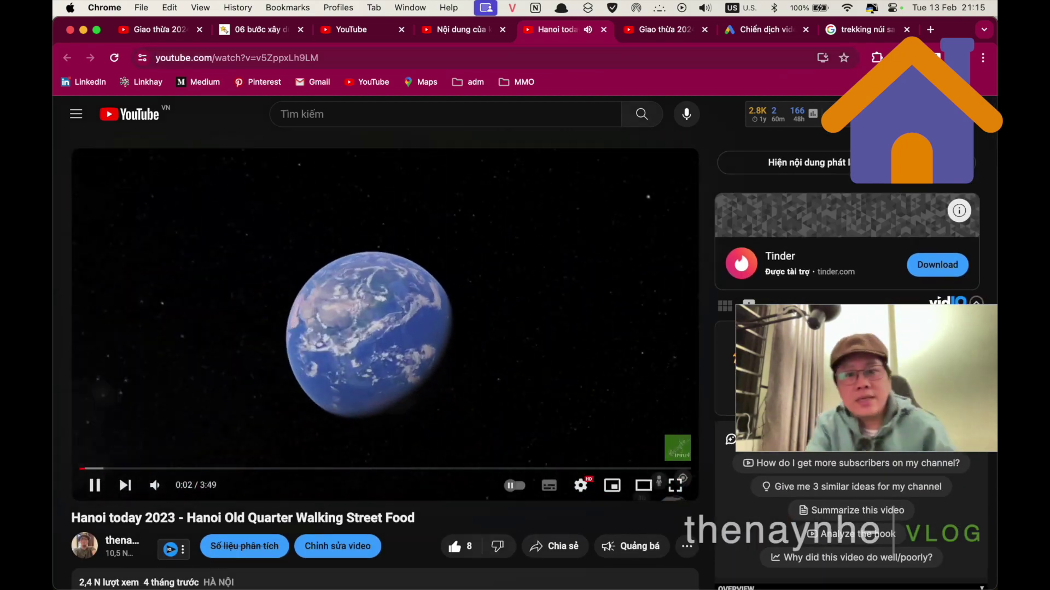
pyautogui.press('space')
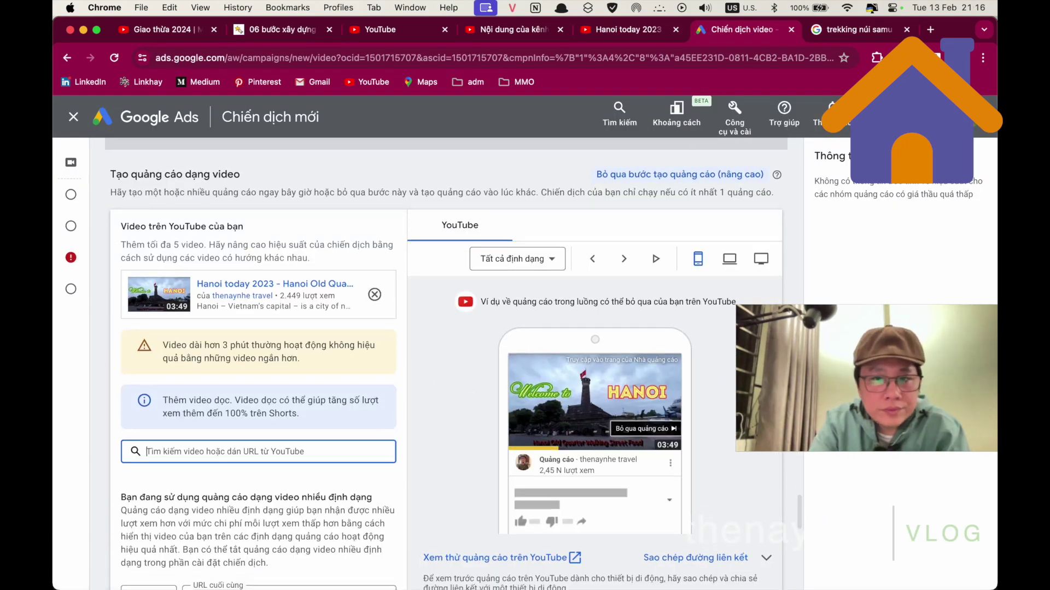
# - Preview the "Hanoi today 2023" video ad in the desktop and TV formats, returning to the mobile preview
pyautogui.scroll(-2, 274, 328)
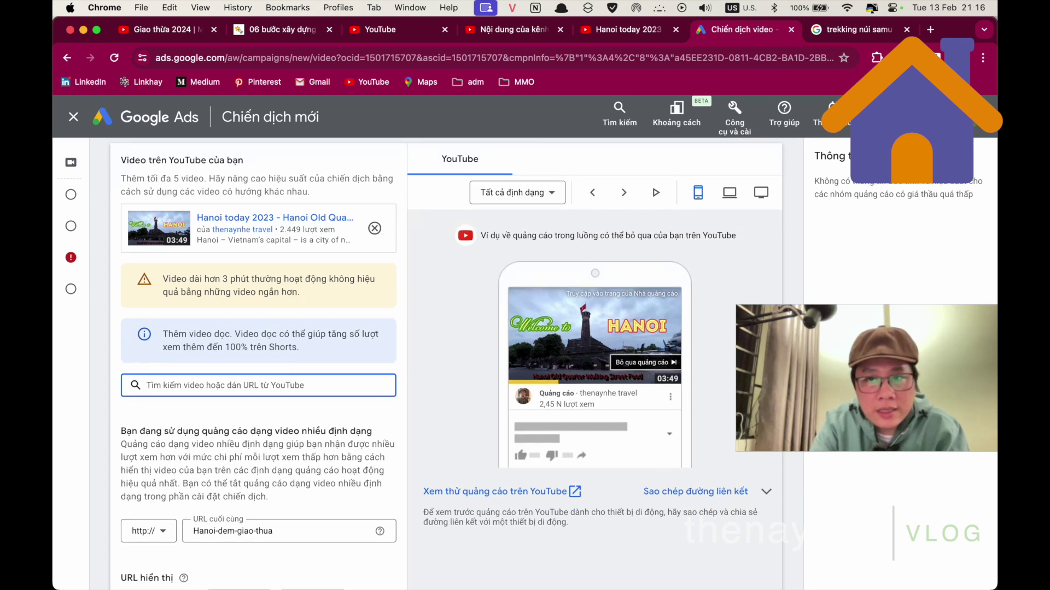
pyautogui.click(729, 192)
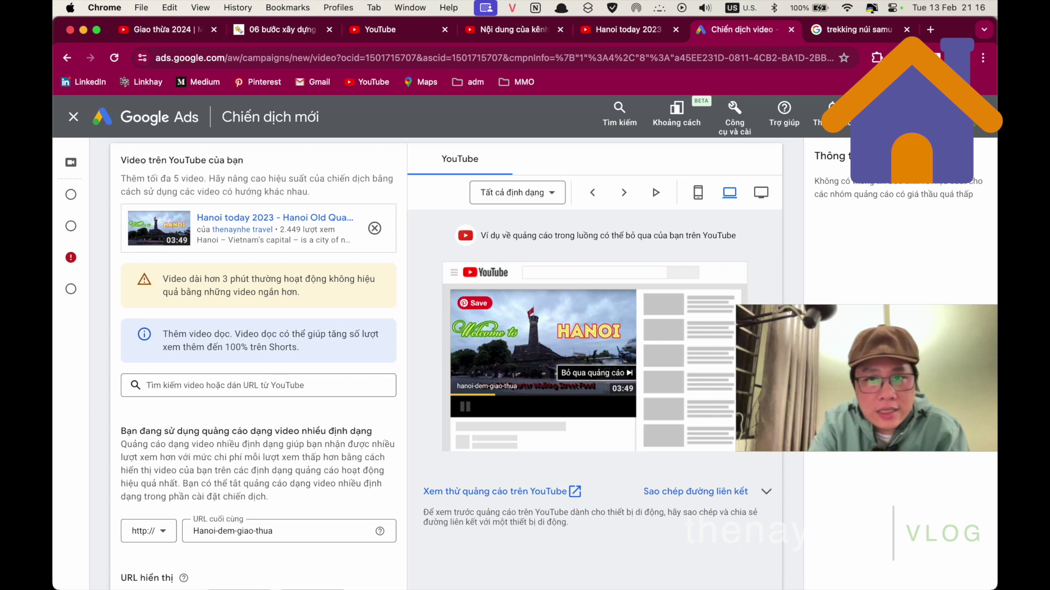
pyautogui.click(765, 185)
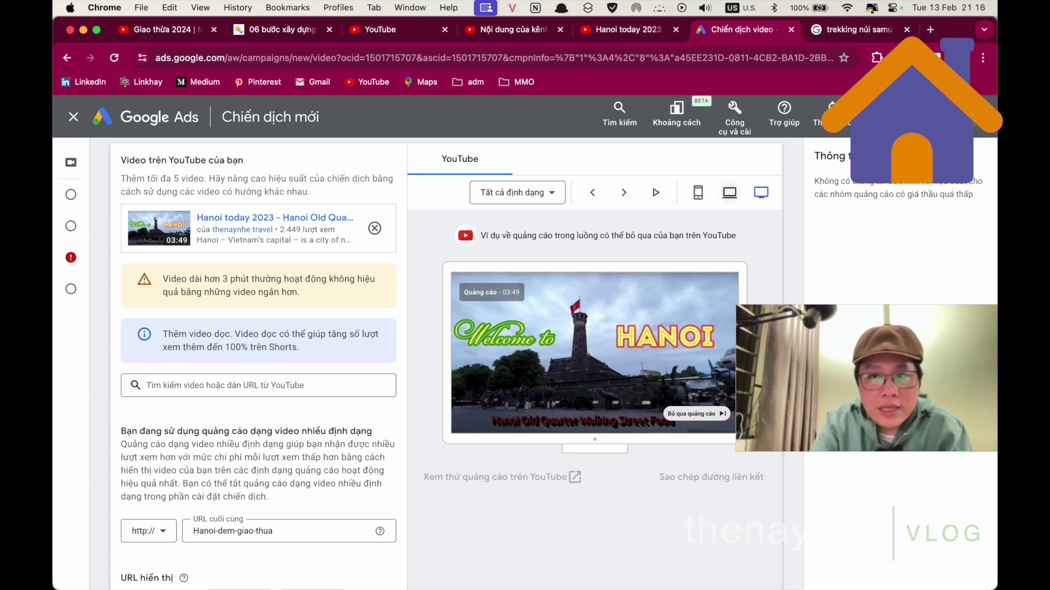
pyautogui.click(729, 193)
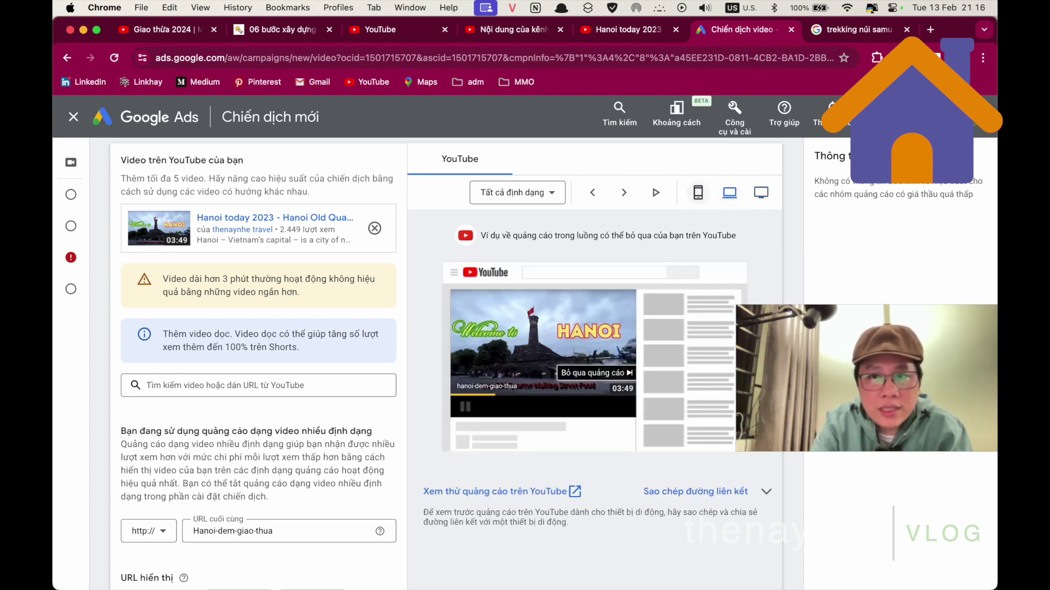
pyautogui.click(698, 194)
# - Open the live ad preview on YouTube, watch how the skippable ad plays, and close it to return to the campaign
pyautogui.scroll(-1, 595, 333)
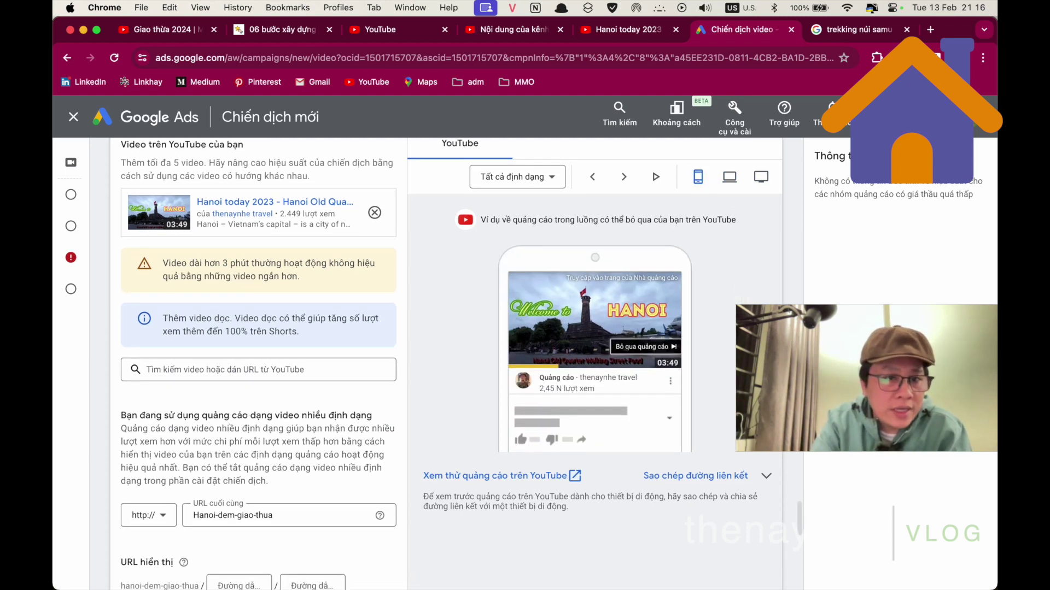
pyautogui.scroll(-1, 595, 333)
pyautogui.click(509, 462)
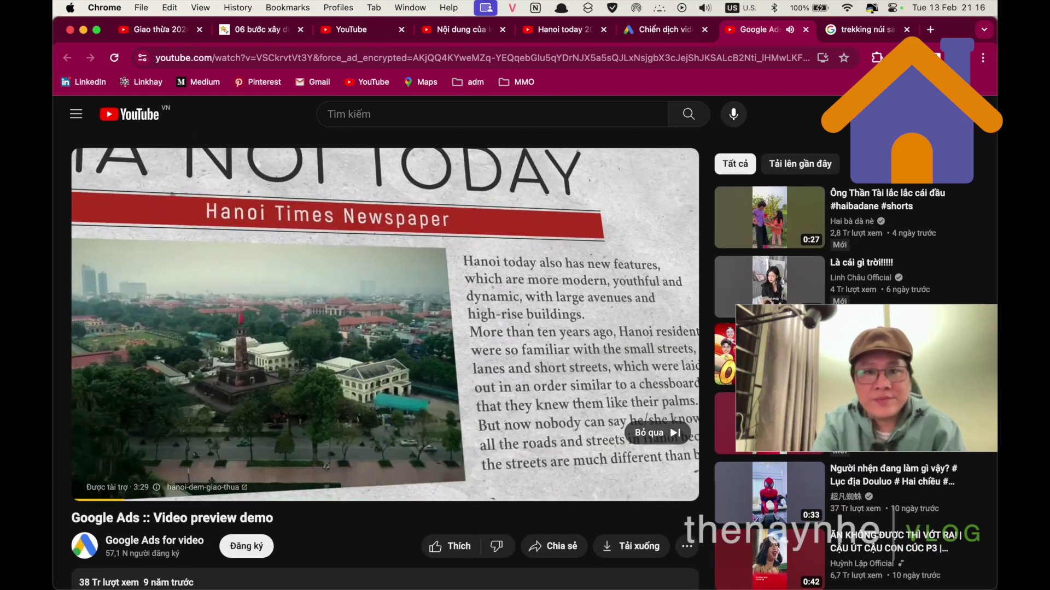
pyautogui.press('super+w')
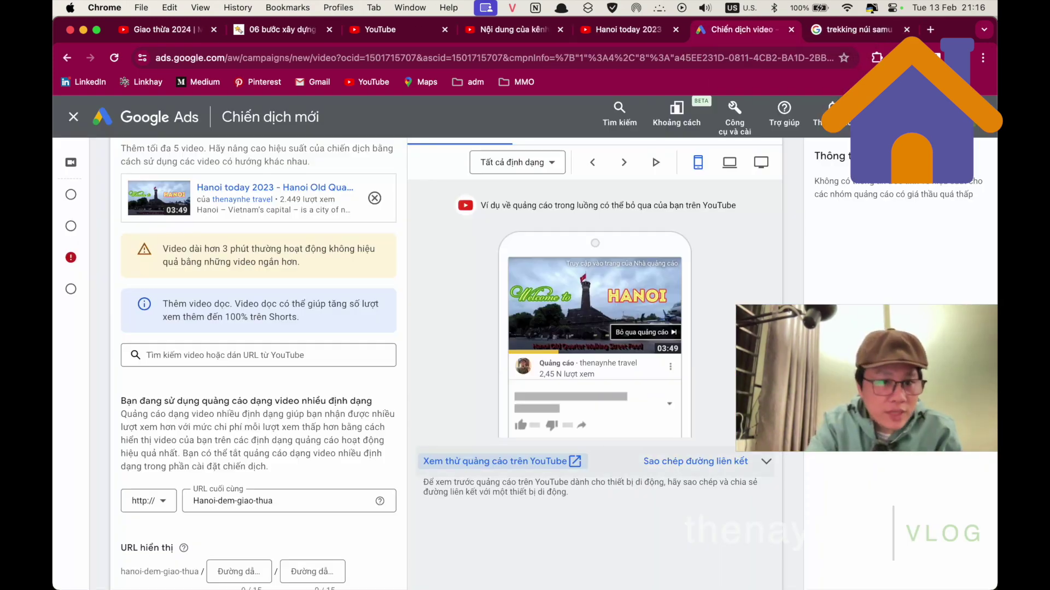
# - Replace the video ad's final URL (URL cuối cùng) with "Hanoi-today", leaving the display path fields empty
pyautogui.scroll(-5, 416, 361)
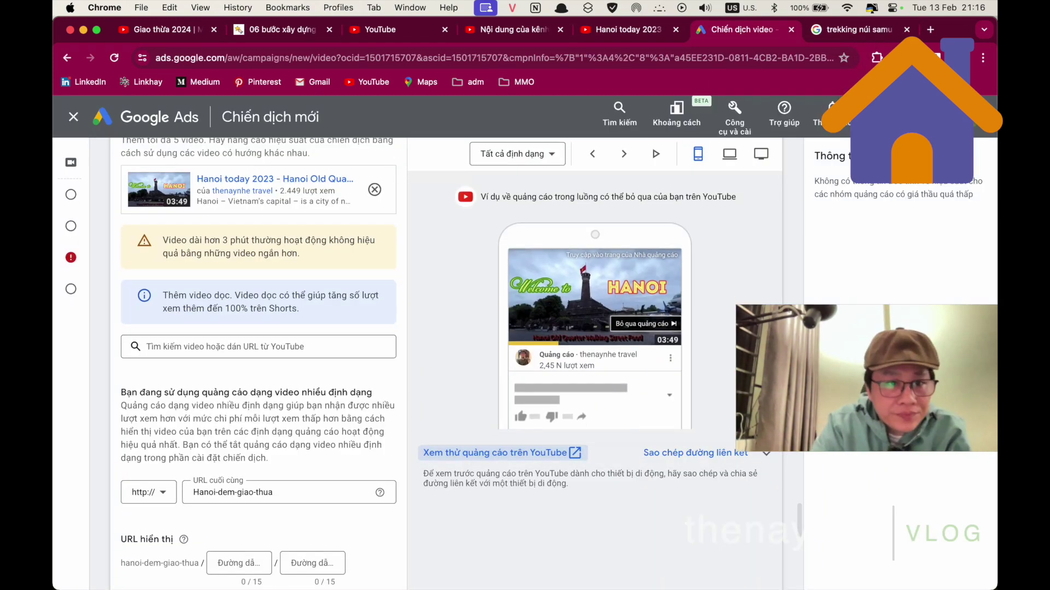
pyautogui.scroll(-4, 296, 275)
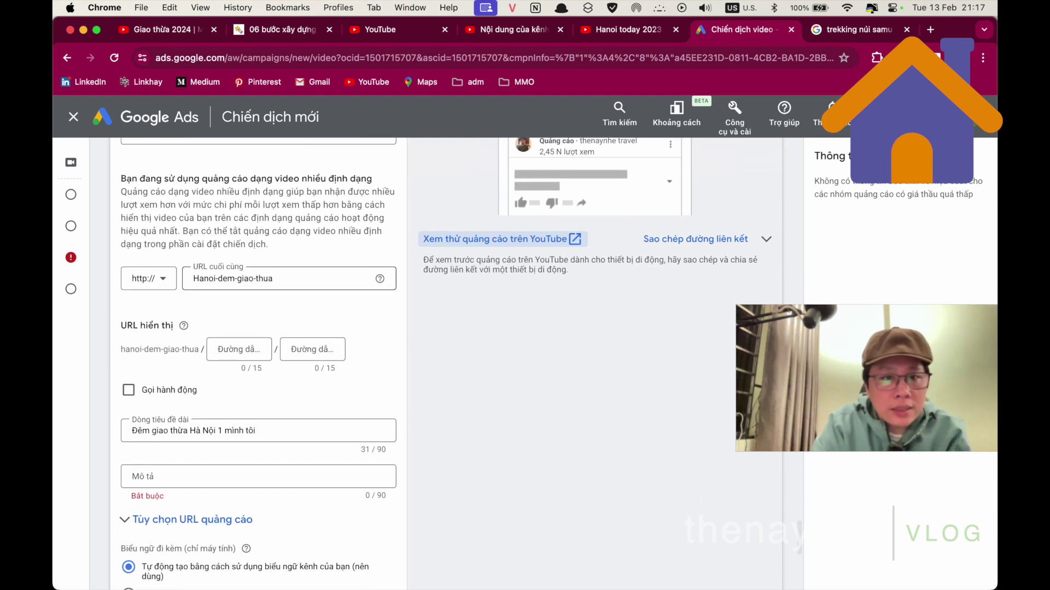
pyautogui.moveTo(218, 278); pyautogui.dragTo(296, 275)
pyautogui.write('dt')
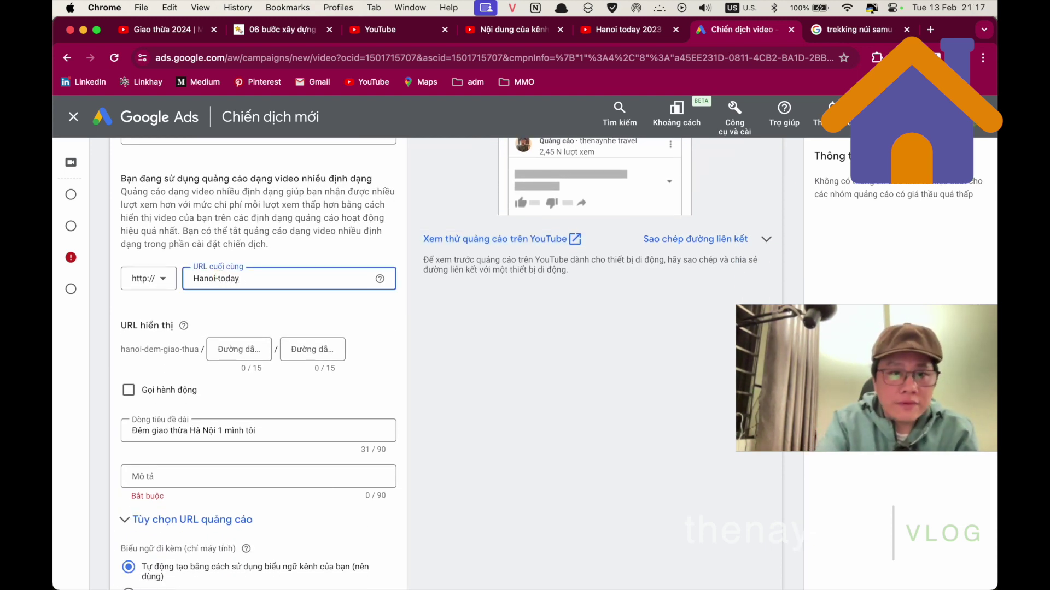
pyautogui.click(487, 334)
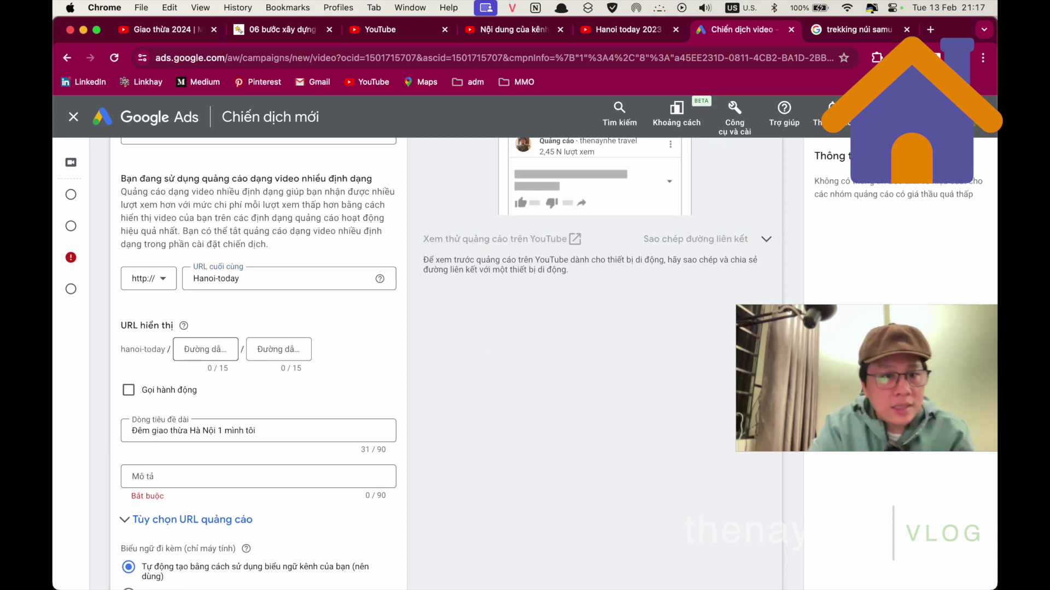
pyautogui.click(490, 375)
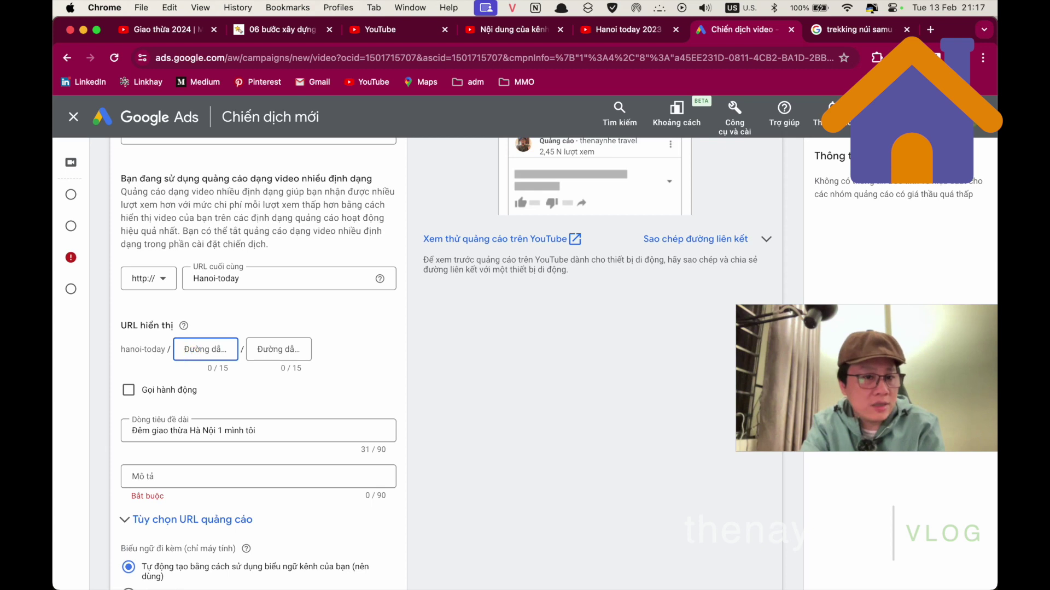
# - Replace the ad's long headline (Dòng tiêu đề dài) with "Hanoi today 2024"
pyautogui.tripleClick(336, 428)
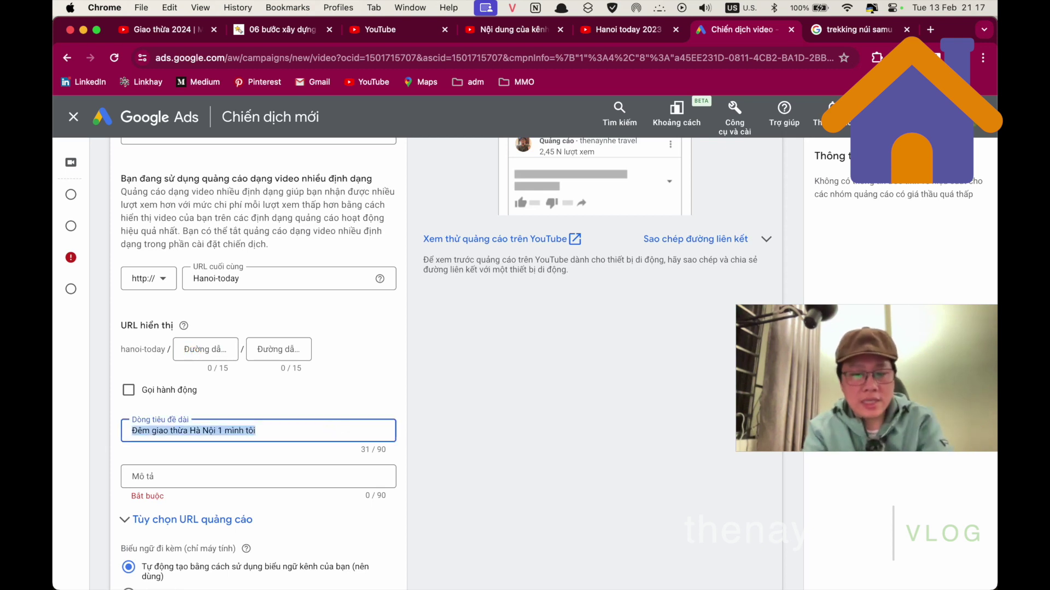
pyautogui.write('Hanoi')
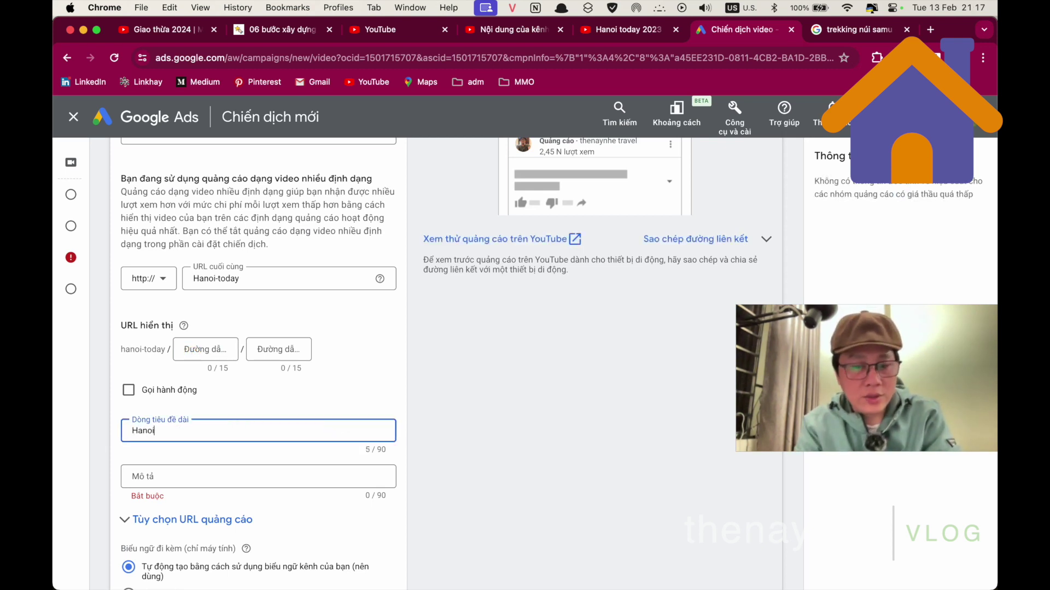
pyautogui.write(' today')
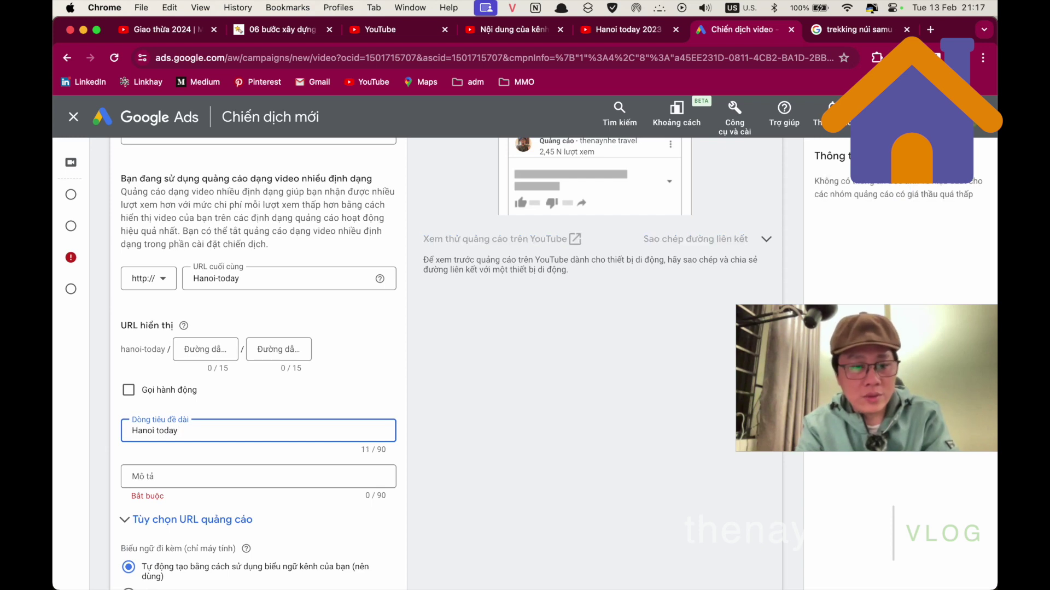
pyautogui.write(' 2024')
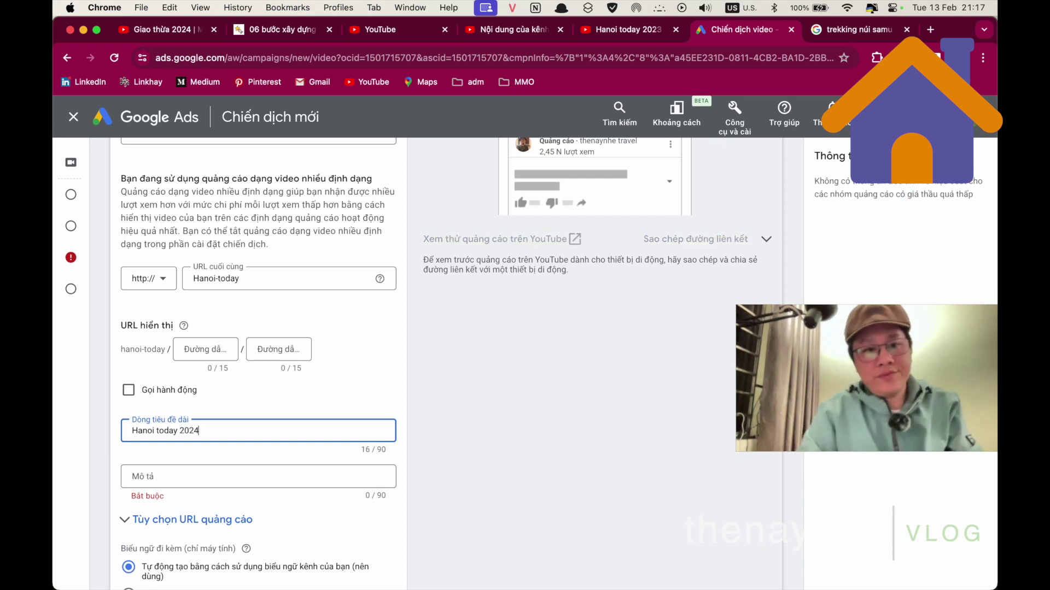
# - Enter an ad description (Mô tả) that begins with "Hà nội ngày nay, Hà nộ"
pyautogui.scroll(-3, 257, 361)
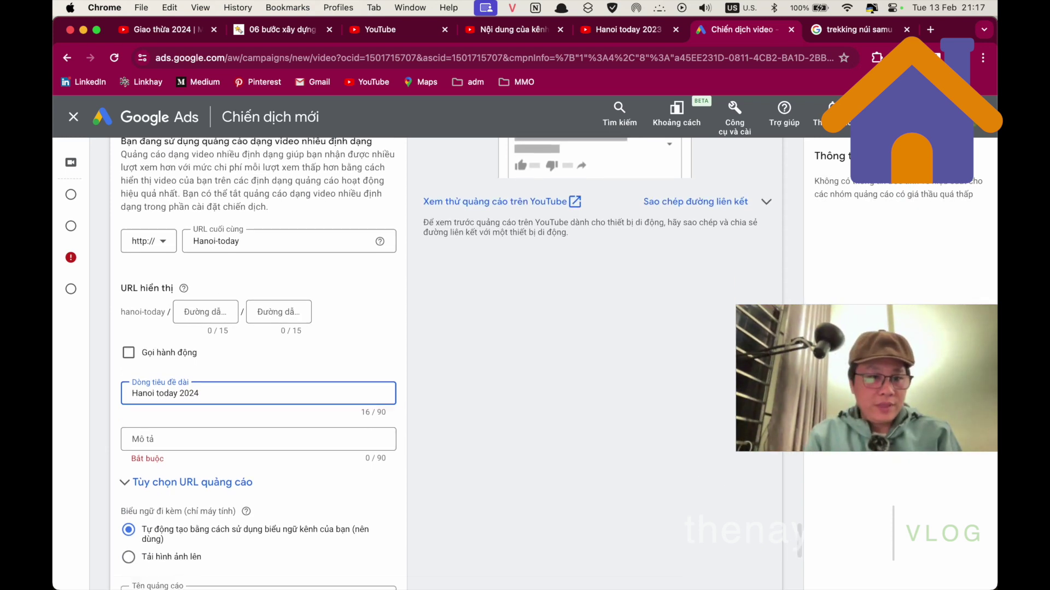
pyautogui.click(257, 366)
pyautogui.write('Ha')
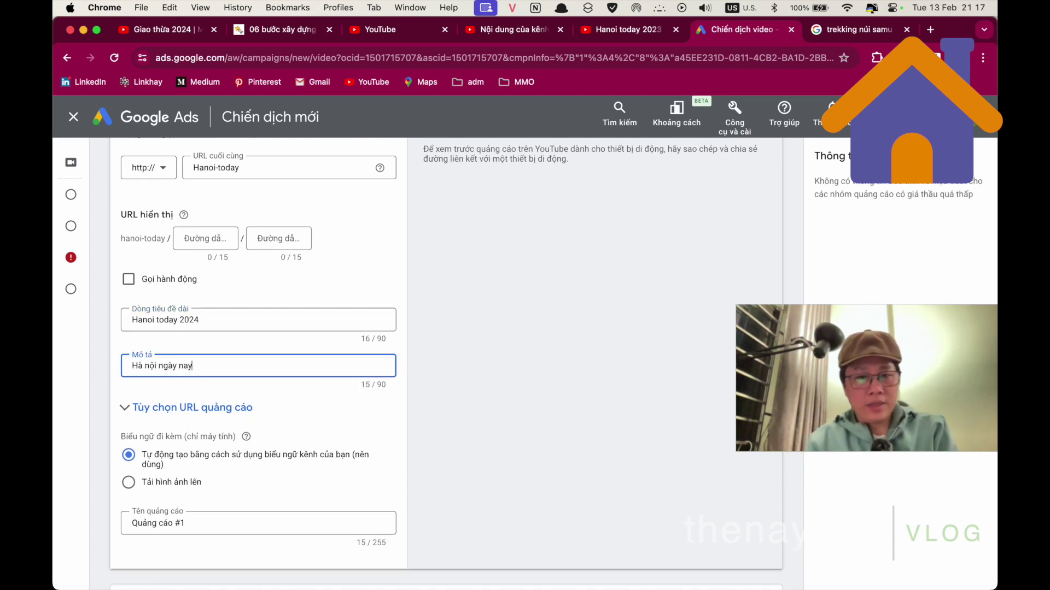
pyautogui.write(' nội ngày nay, Hà nộ')
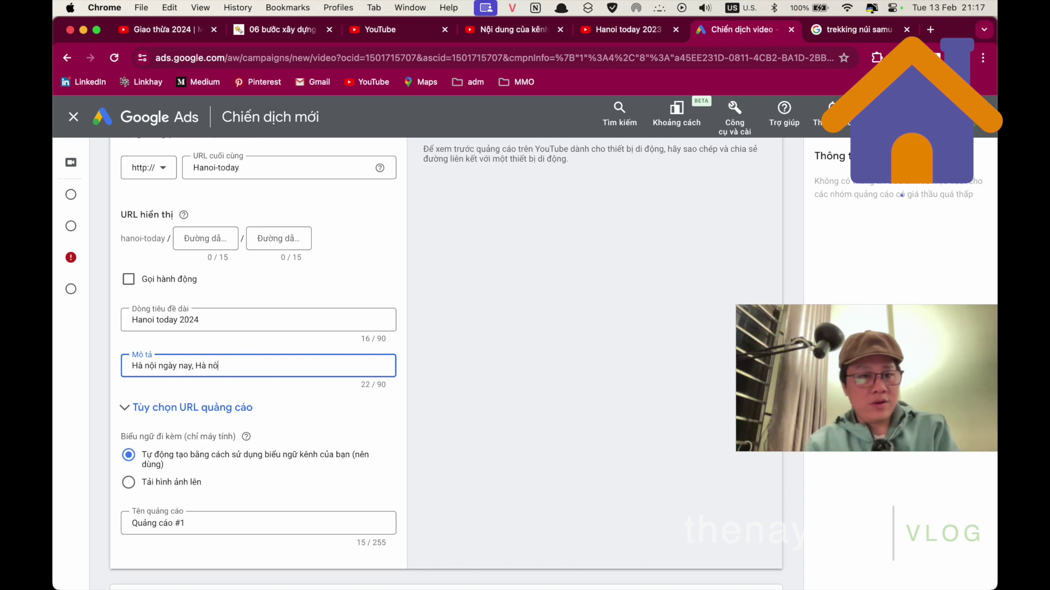